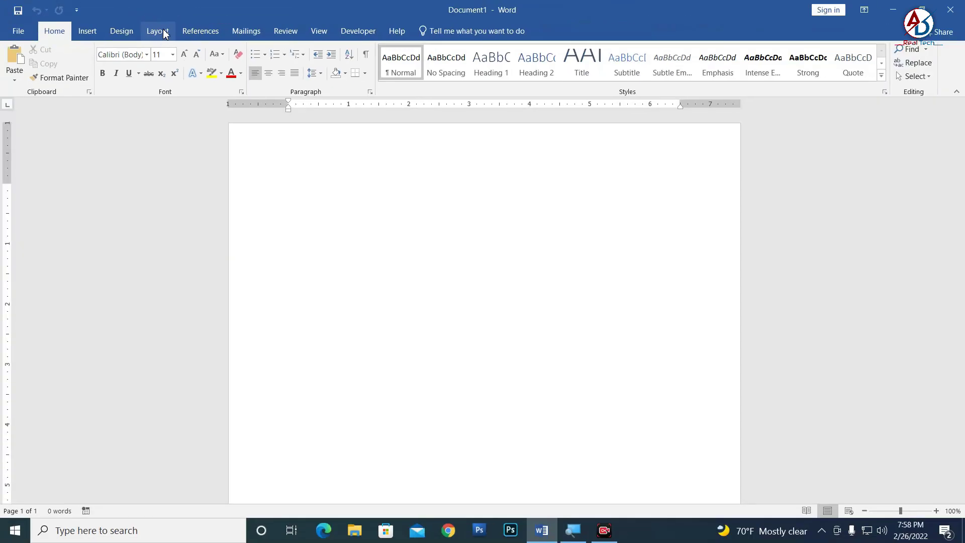
Set the page to A4 paper, landscape orientation, with Narrow 0.5-inch margins
{"action": "left_click", "coordinate": [165, 33]}
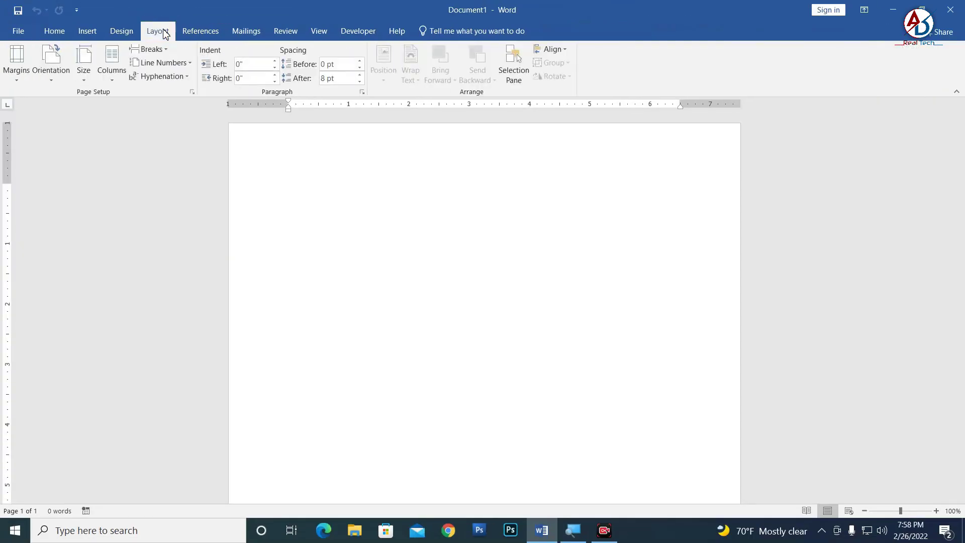
{"action": "left_click", "coordinate": [82, 75]}
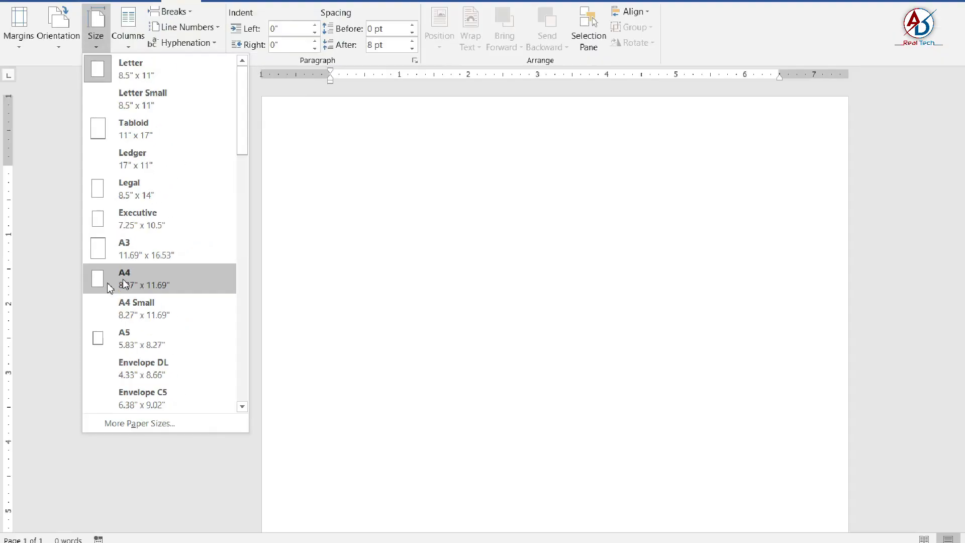
{"action": "left_click", "coordinate": [125, 281]}
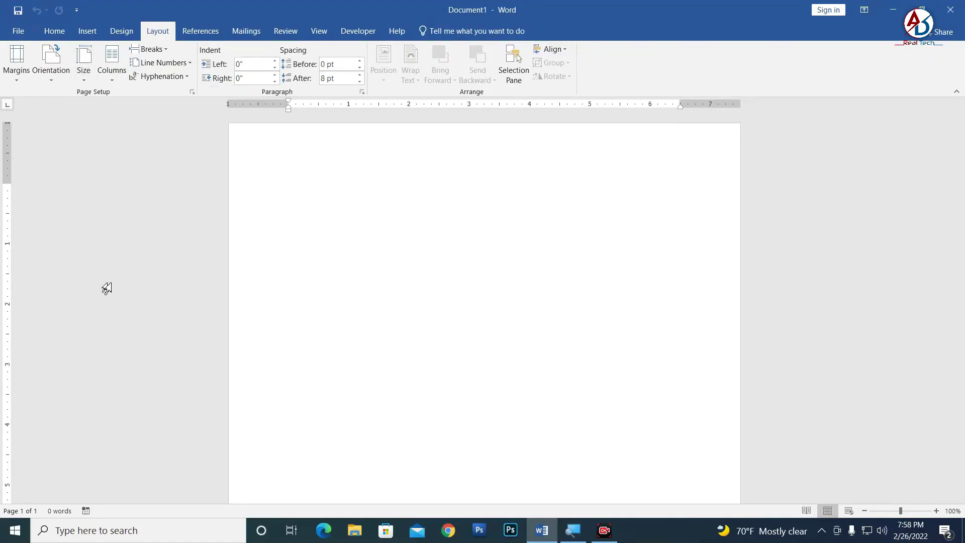
{"action": "left_click", "coordinate": [47, 80]}
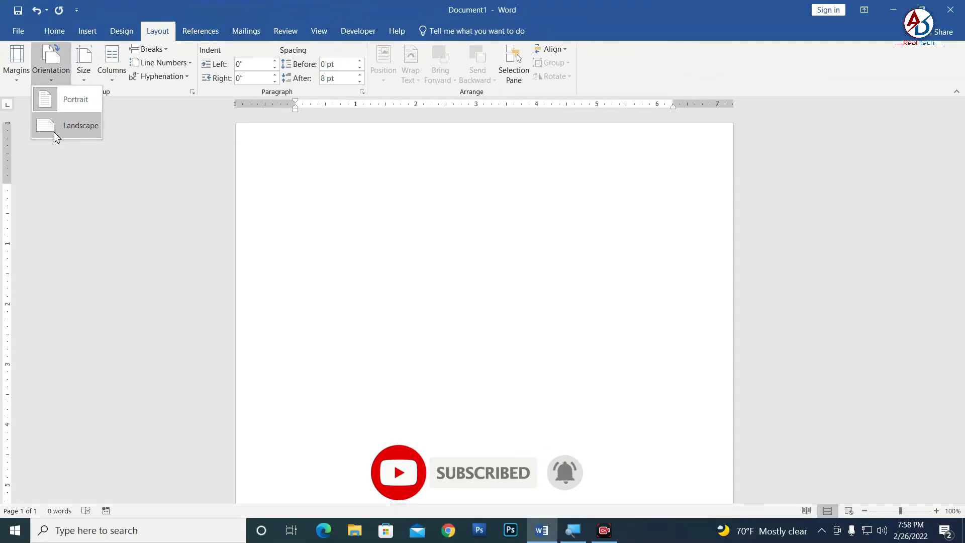
{"action": "left_click", "coordinate": [49, 135]}
{"action": "left_click", "coordinate": [18, 76]}
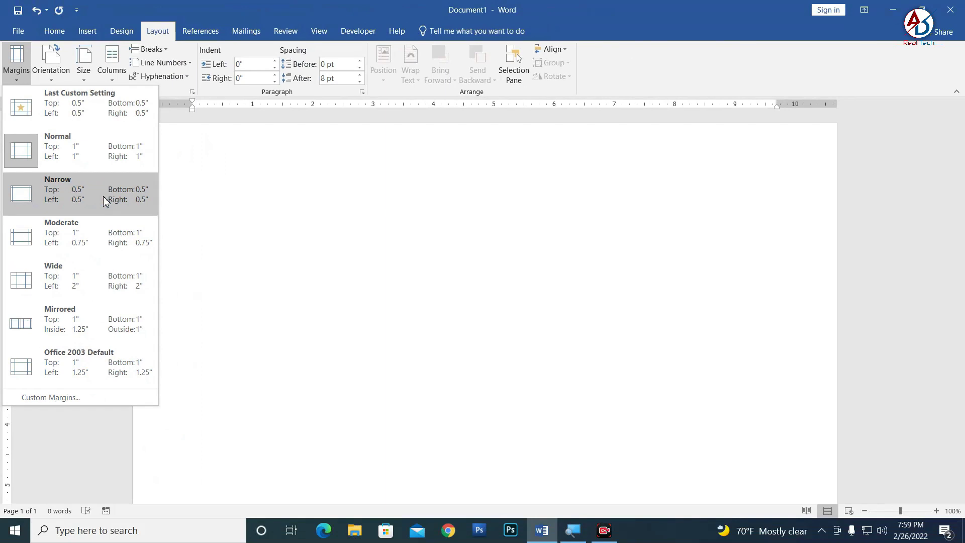
{"action": "left_click", "coordinate": [103, 198]}
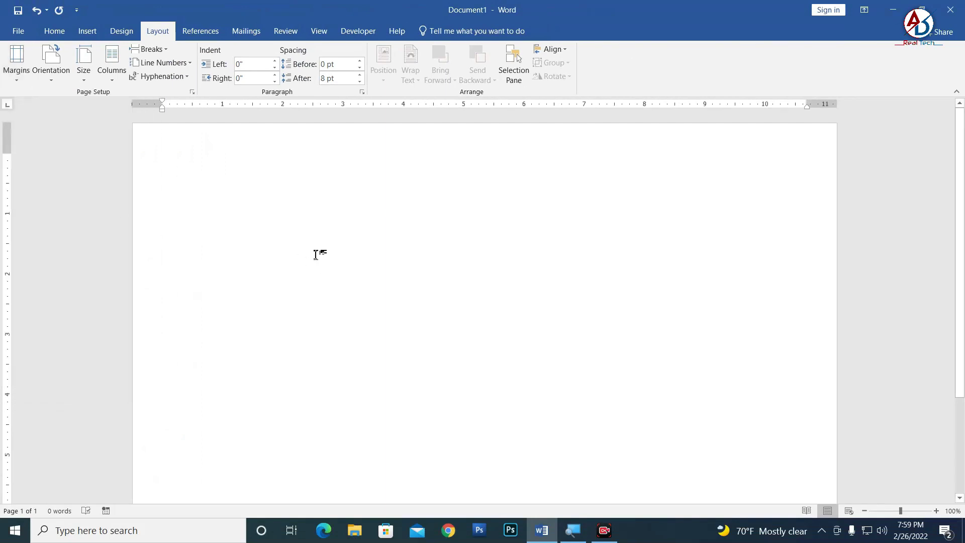
Lay the landscape page out in two columns
{"action": "left_click", "coordinate": [116, 79]}
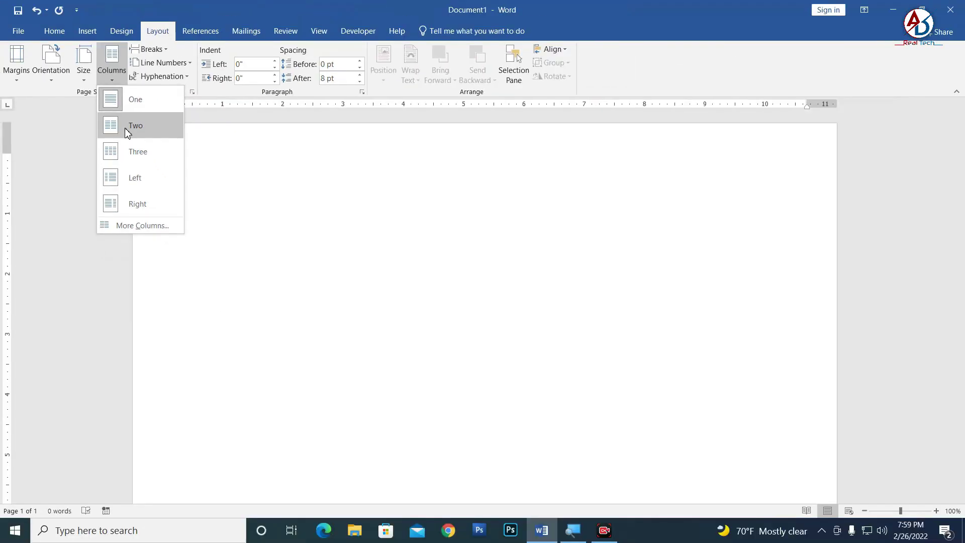
{"action": "left_click", "coordinate": [138, 126]}
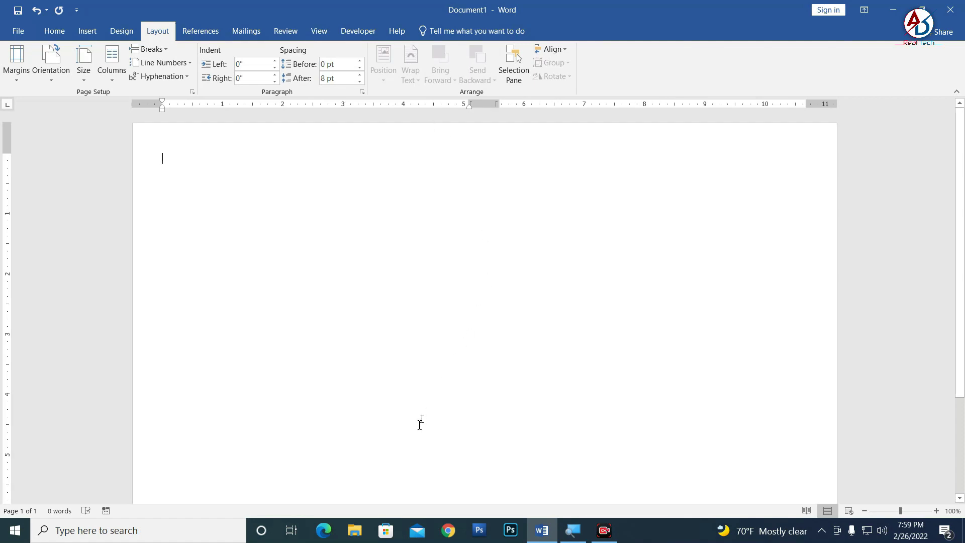
Open the Word file 'Question Paper' from the Documents folder in File Explorer
{"action": "left_click", "coordinate": [354, 530]}
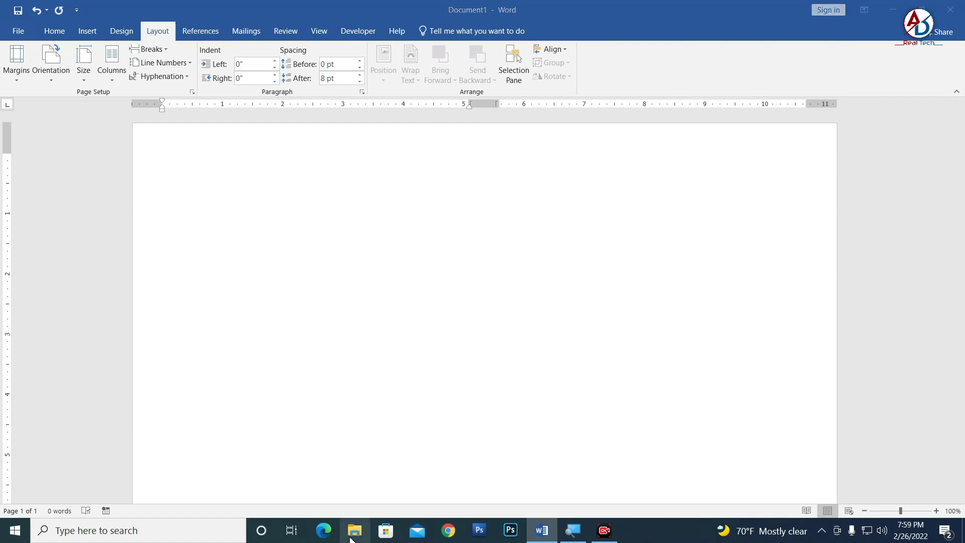
{"action": "left_click", "coordinate": [57, 336]}
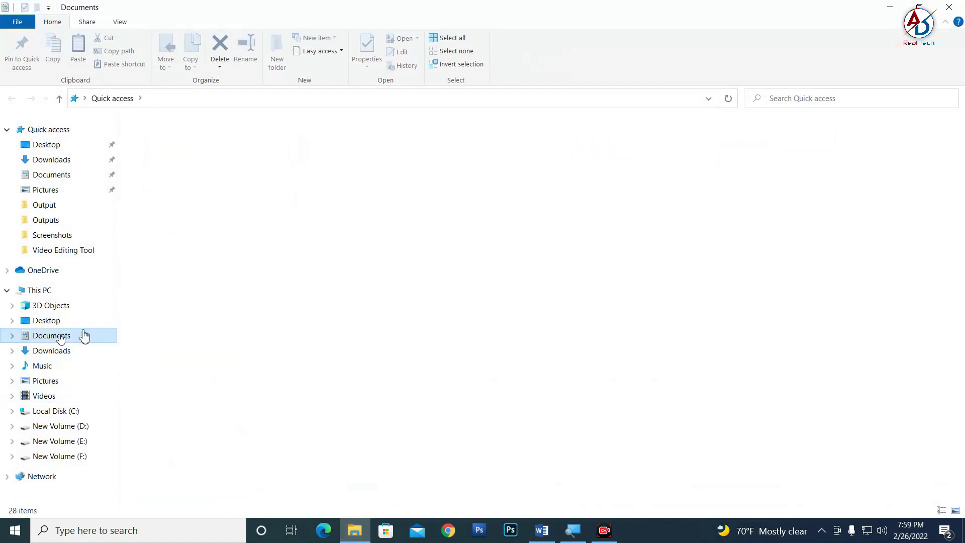
{"action": "left_click", "coordinate": [370, 181]}
{"action": "double_click", "coordinate": [370, 181]}
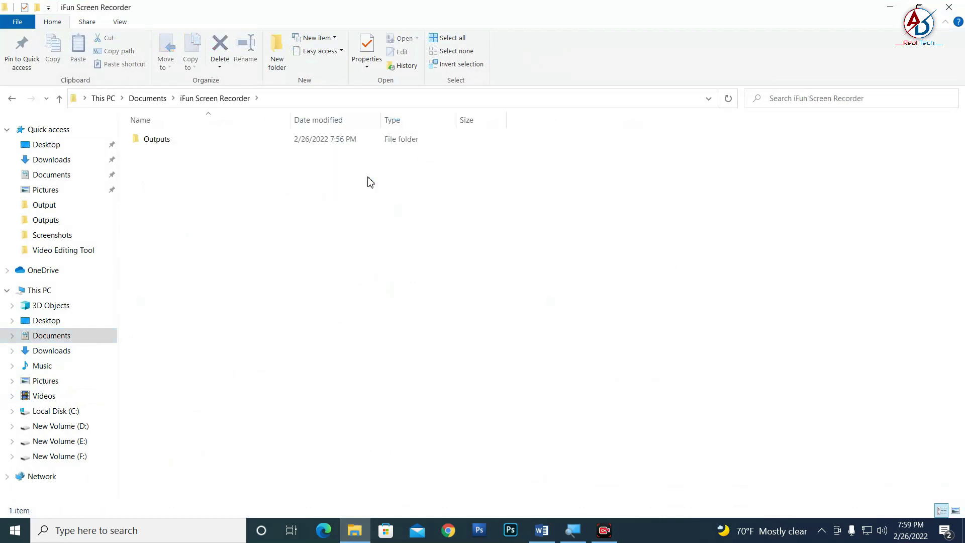
{"action": "key", "text": "alt+Left"}
{"action": "left_click", "coordinate": [367, 432]}
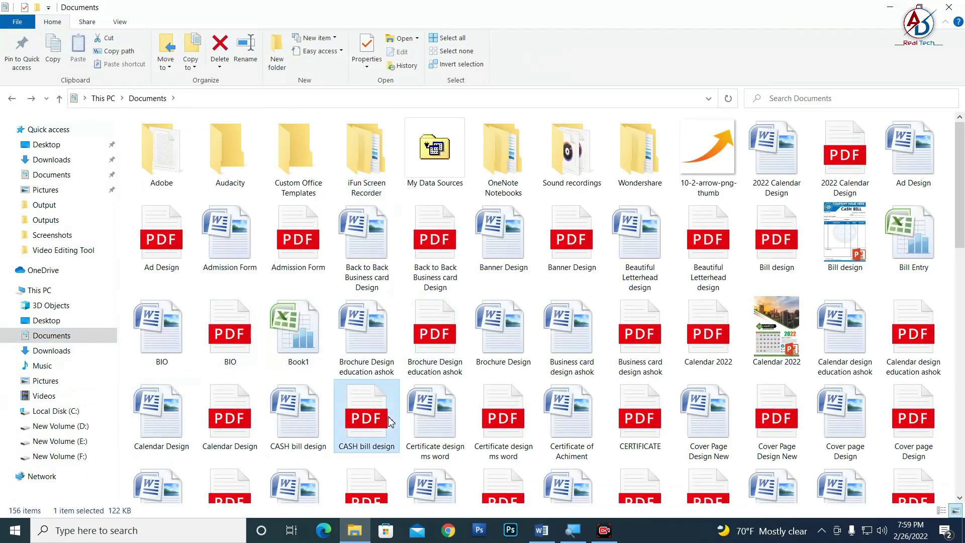
{"action": "key", "text": "Page_Down"}
{"action": "key", "text": "Page_Down"}
{"action": "key", "text": "Page_Down"}
{"action": "key", "text": "Right"}
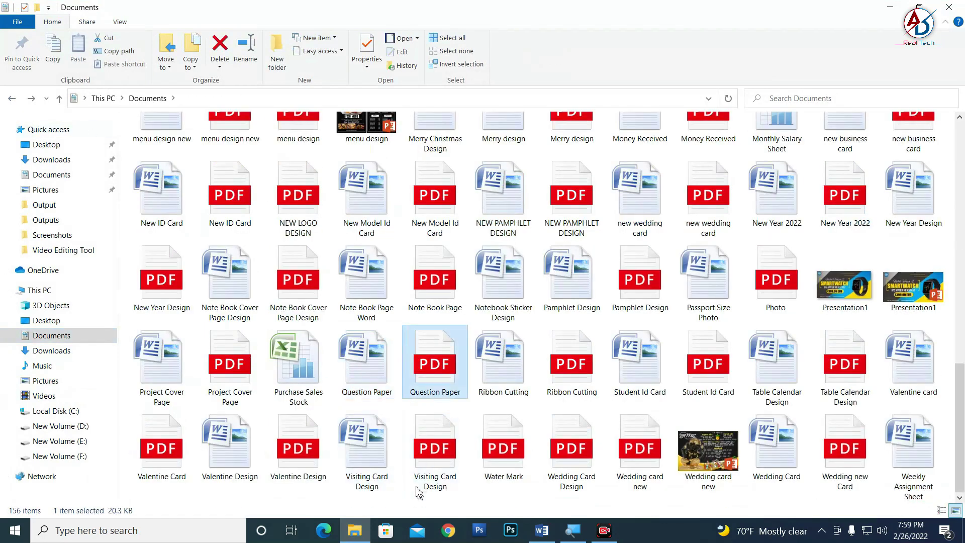
{"action": "double_click", "coordinate": [359, 375]}
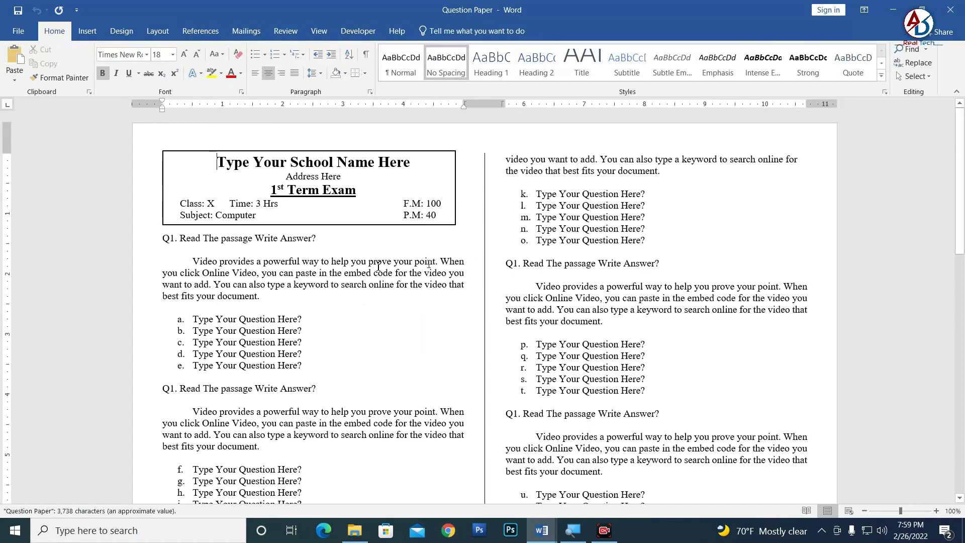
Delete the old questions and leftover numbering below the boxed header
{"action": "mouse_move", "coordinate": [171, 244]}
{"action": "left_mouse_down"}
{"action": "mouse_move", "coordinate": [594, 460]}
{"action": "mouse_move", "coordinate": [598, 487]}
{"action": "left_mouse_up"}
{"action": "scroll", "coordinate": [601, 348], "scroll_direction": "down", "scroll_amount": 3}
{"action": "key", "text": "Delete"}
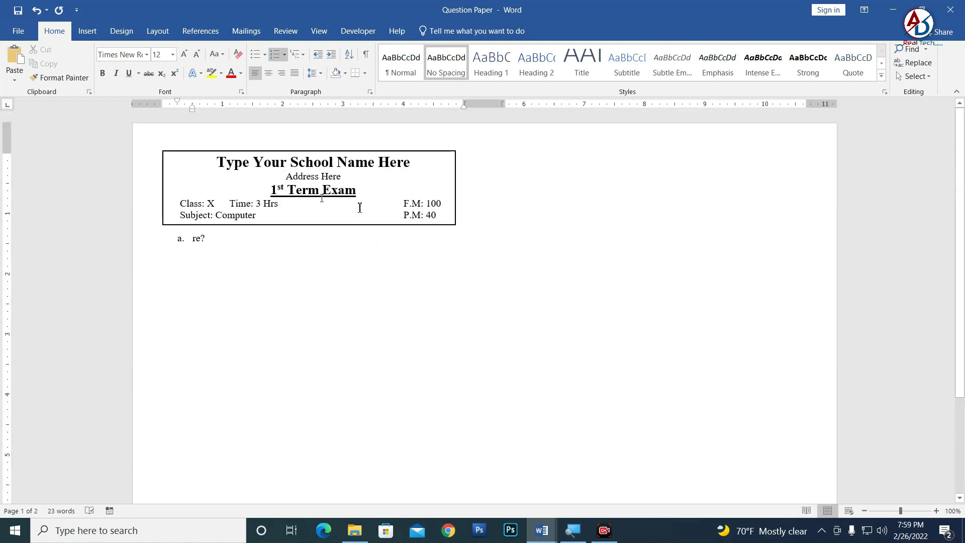
{"action": "left_click_drag", "start_coordinate": [239, 238], "coordinate": [140, 246]}
{"action": "key", "text": "BackSpace"}
{"action": "key", "text": "BackSpace"}
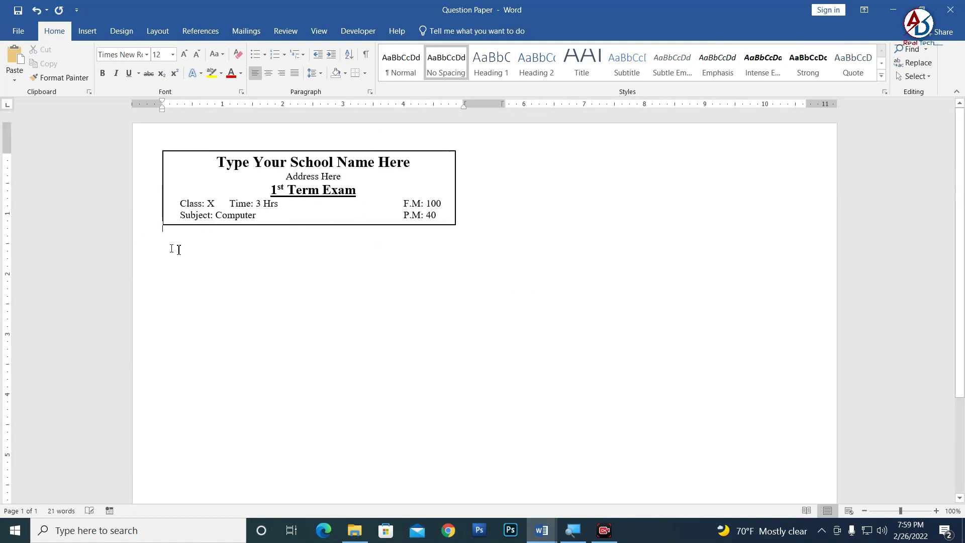
{"action": "key", "text": "BackSpace"}
Change the header subject from Computer to Math and realign P.M.: 40 under F.M.: 100
{"action": "double_click", "coordinate": [236, 215]}
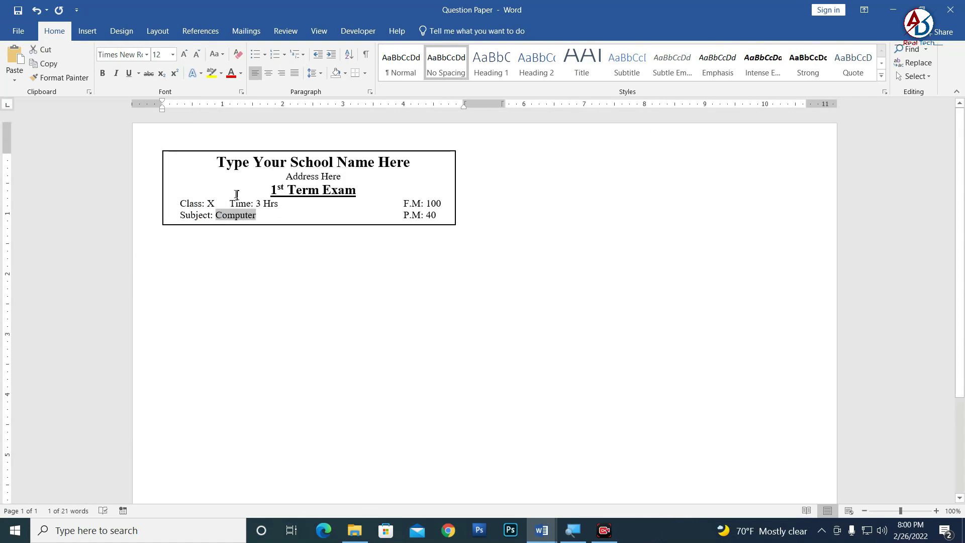
{"action": "type", "text": "Math"}
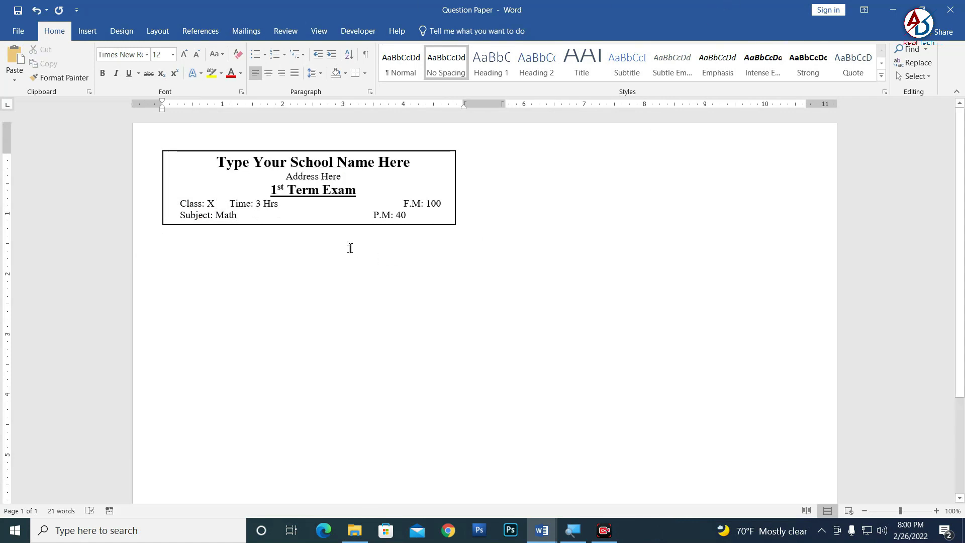
{"action": "key", "text": "Tab"}
{"action": "left_click", "coordinate": [275, 295]}
Type the first question line 'Q1. Solve This Question?' under the header box
{"action": "scroll", "coordinate": [226, 259], "scroll_direction": "up", "scroll_amount": 2, "text": "ctrl"}
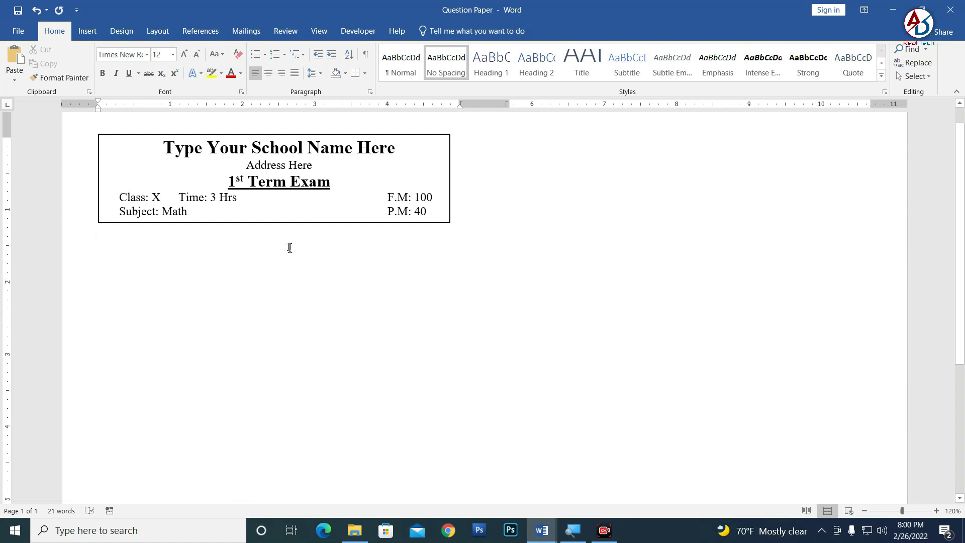
{"action": "type", "text": "Q1."}
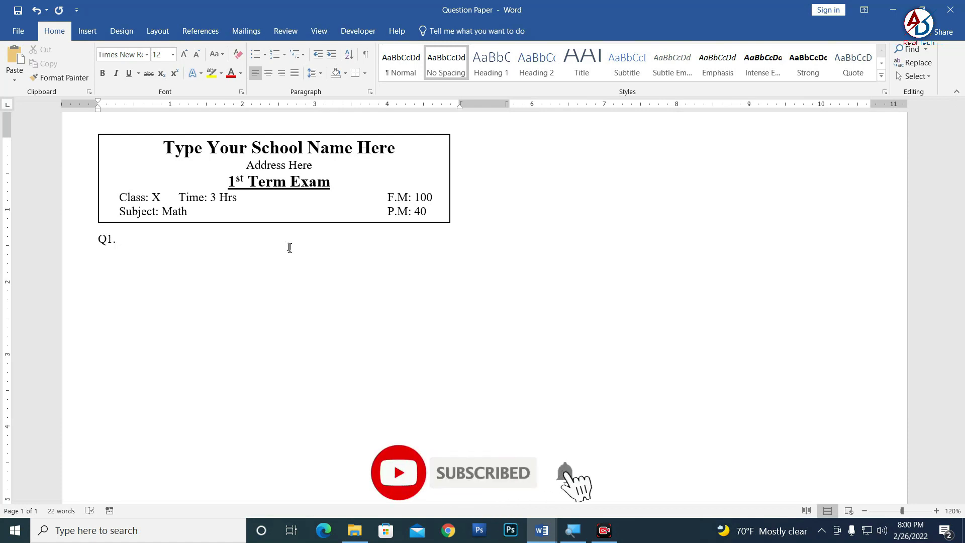
{"action": "type", "text": " S"}
{"action": "type", "text": "olc"}
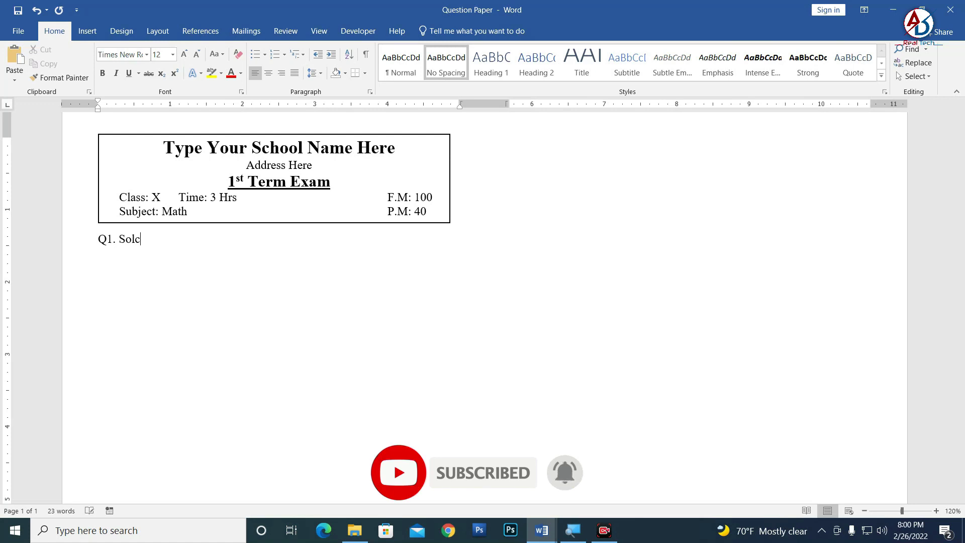
{"action": "key", "text": "BackSpace"}
{"action": "type", "text": "ve This "}
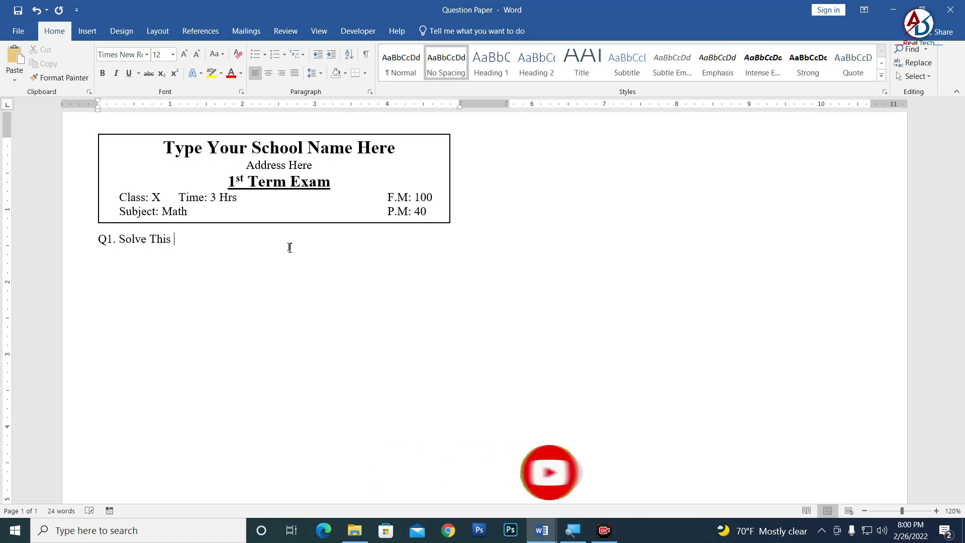
{"action": "type", "text": "Question?"}
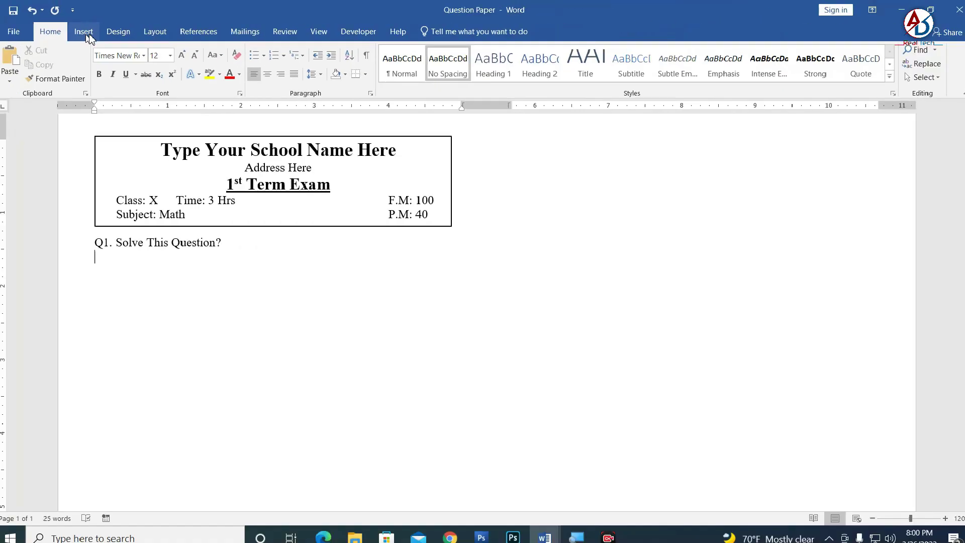
Insert a new blank equation on the line below Q1
{"action": "left_click", "coordinate": [87, 32]}
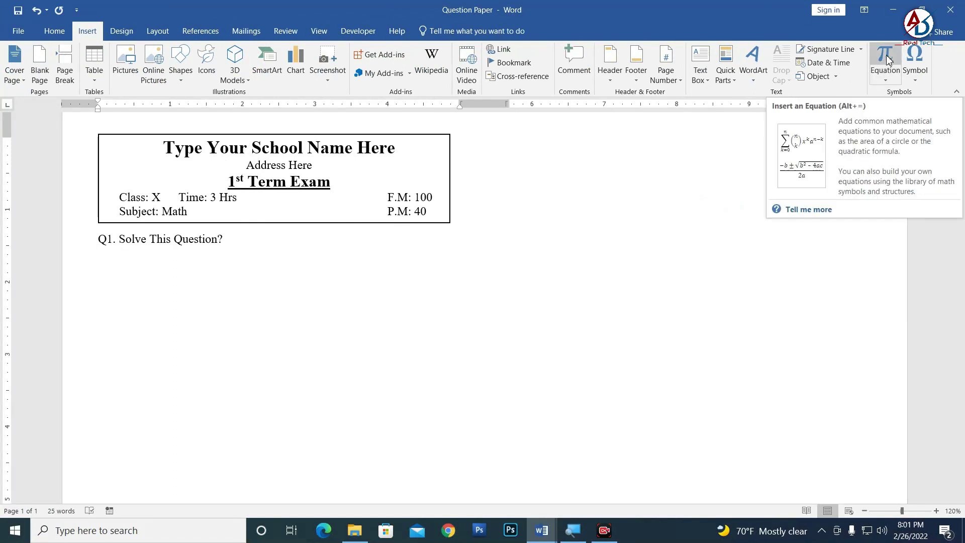
{"action": "left_click", "coordinate": [891, 81]}
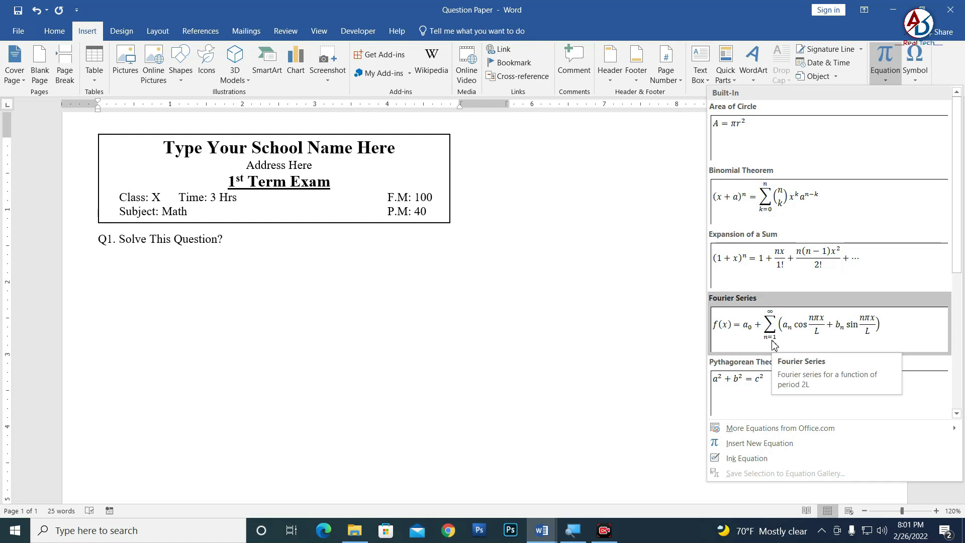
{"action": "left_click", "coordinate": [886, 55]}
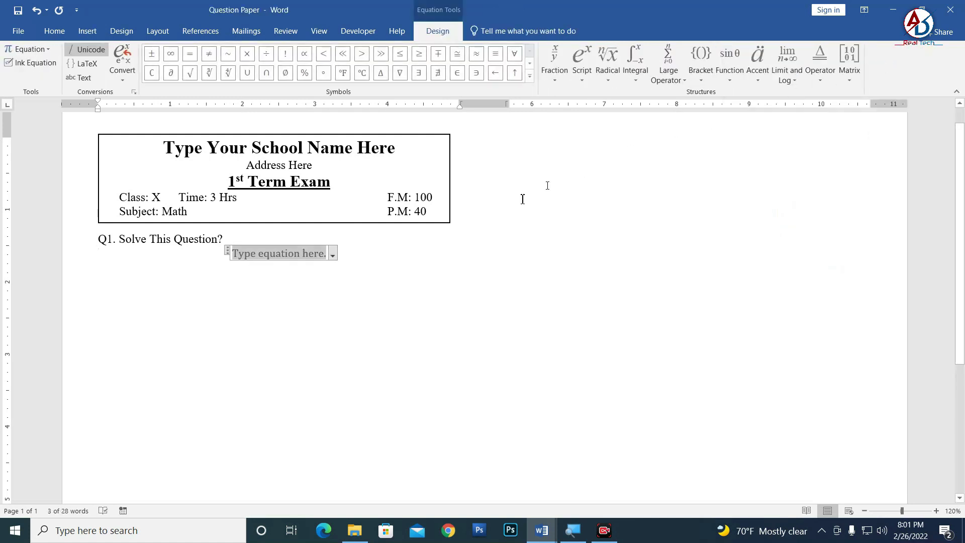
Left-align the empty equation under the Q1 line
{"action": "left_click", "coordinate": [51, 30]}
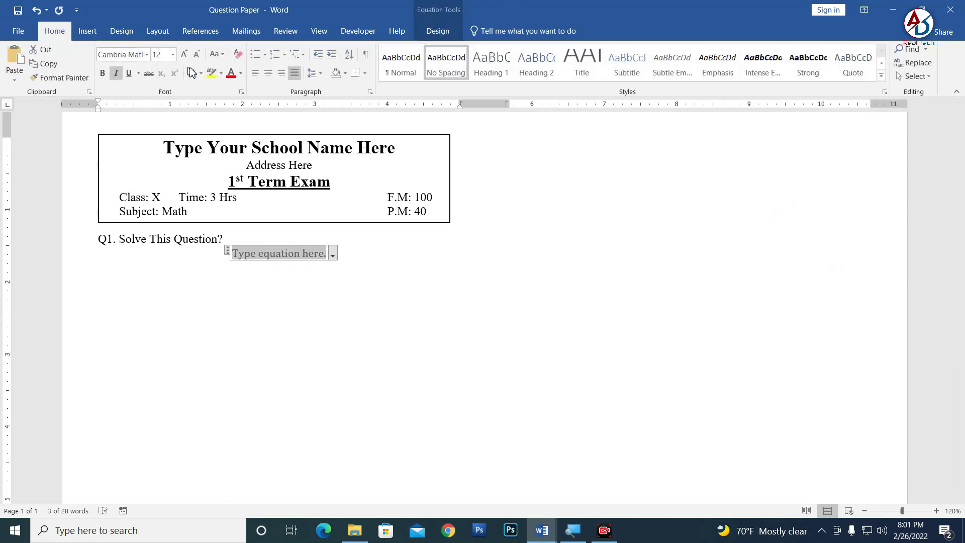
{"action": "left_click", "coordinate": [254, 73]}
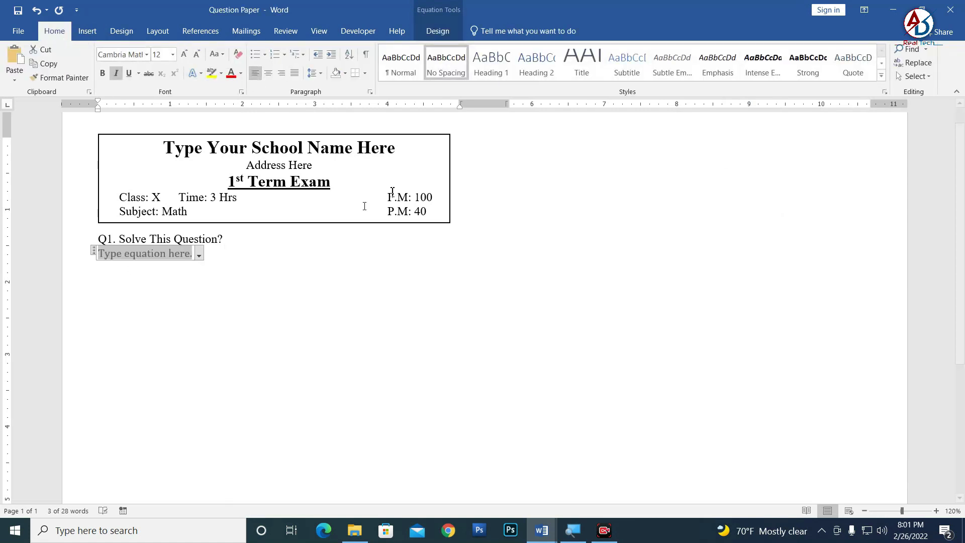
{"action": "left_click", "coordinate": [437, 30]}
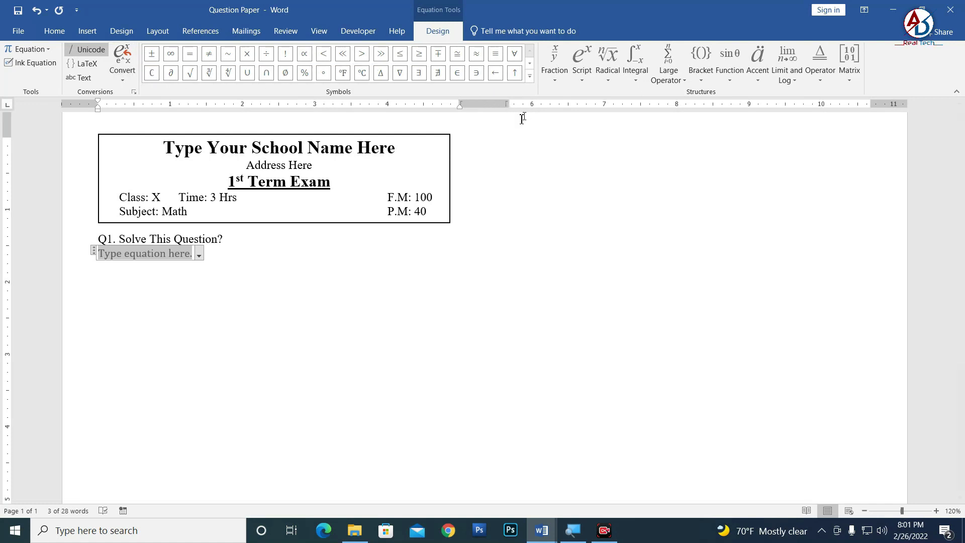
{"action": "mouse_move", "coordinate": [466, 301]}
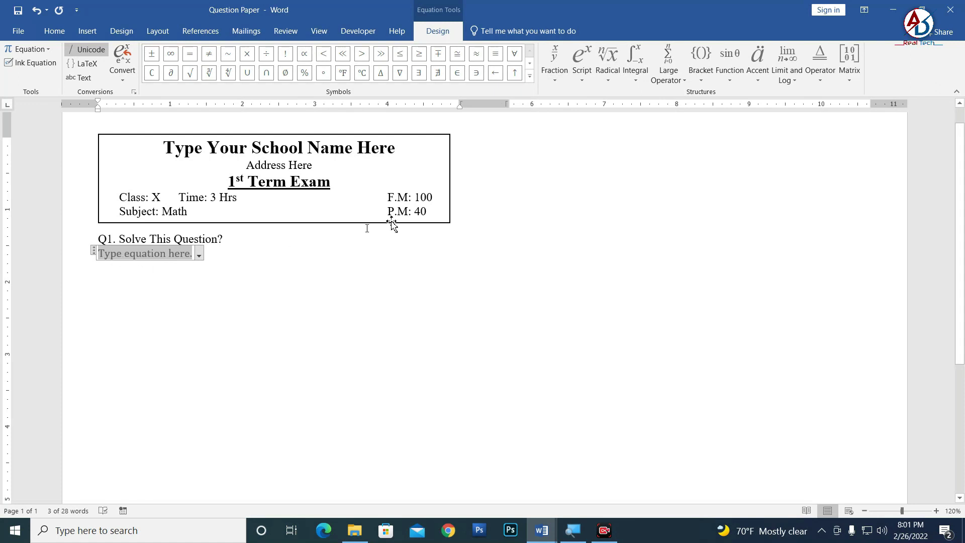
Select the empty Q1 equation and expand the full Basic Math symbol gallery
{"action": "scroll", "coordinate": [435, 288], "scroll_direction": "down", "scroll_amount": 6, "text": "ctrl"}
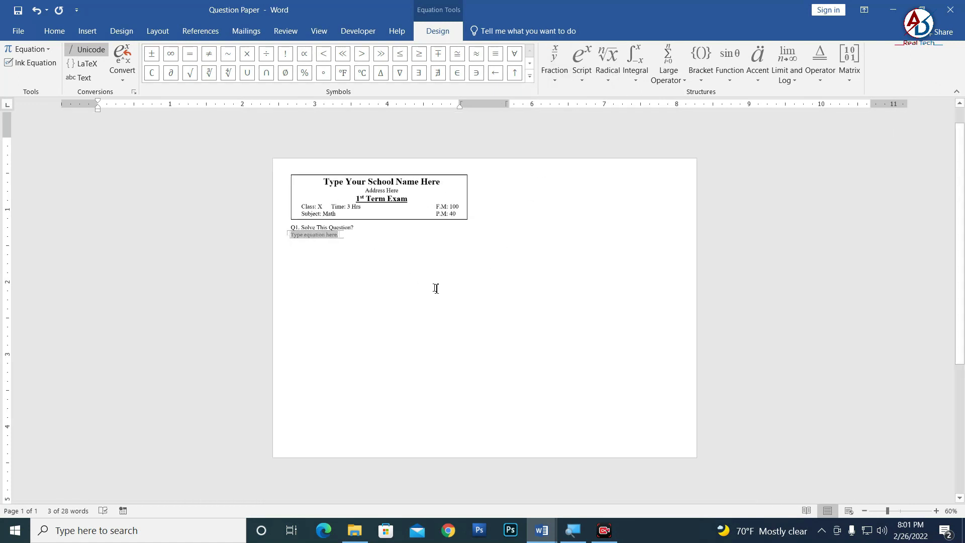
{"action": "scroll", "coordinate": [436, 288], "scroll_direction": "up", "scroll_amount": 3, "text": "ctrl"}
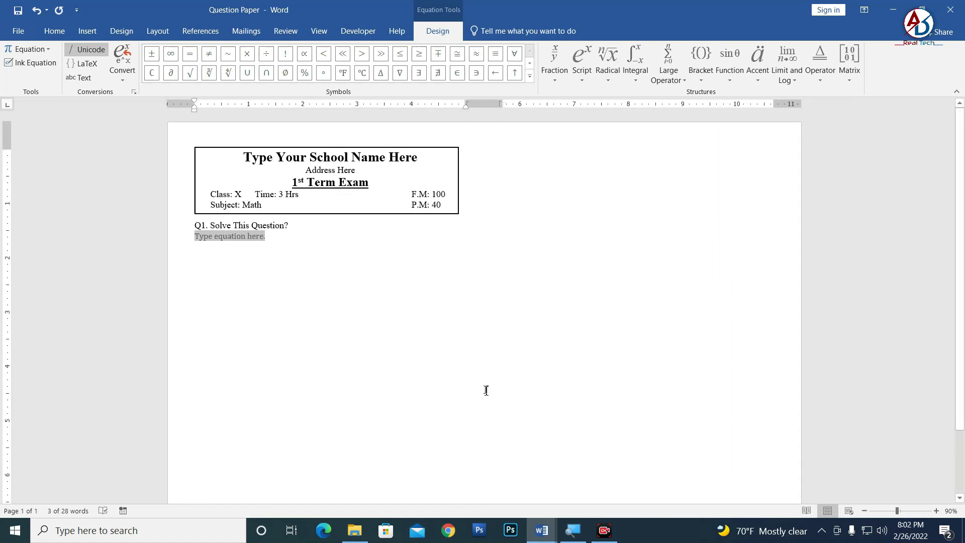
{"action": "left_click", "coordinate": [158, 30]}
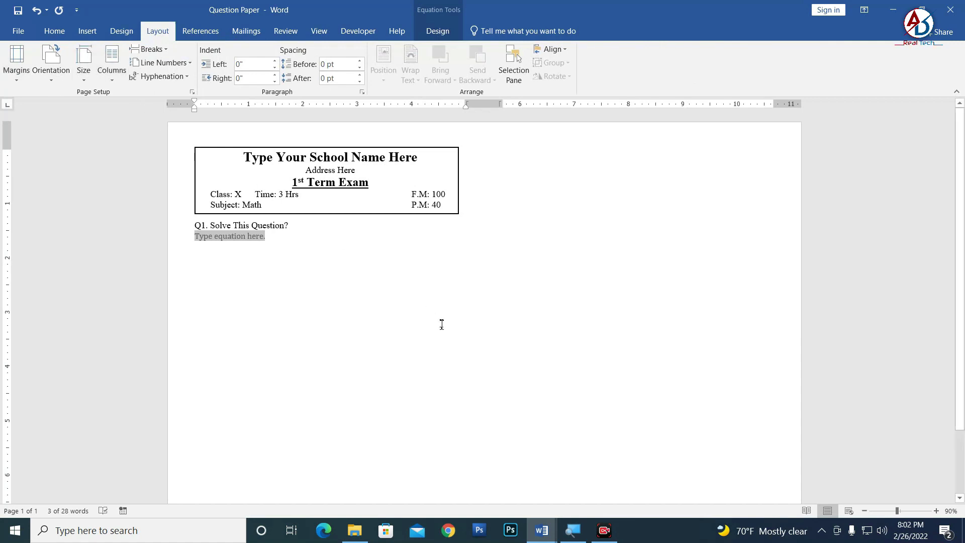
{"action": "left_click", "coordinate": [437, 30]}
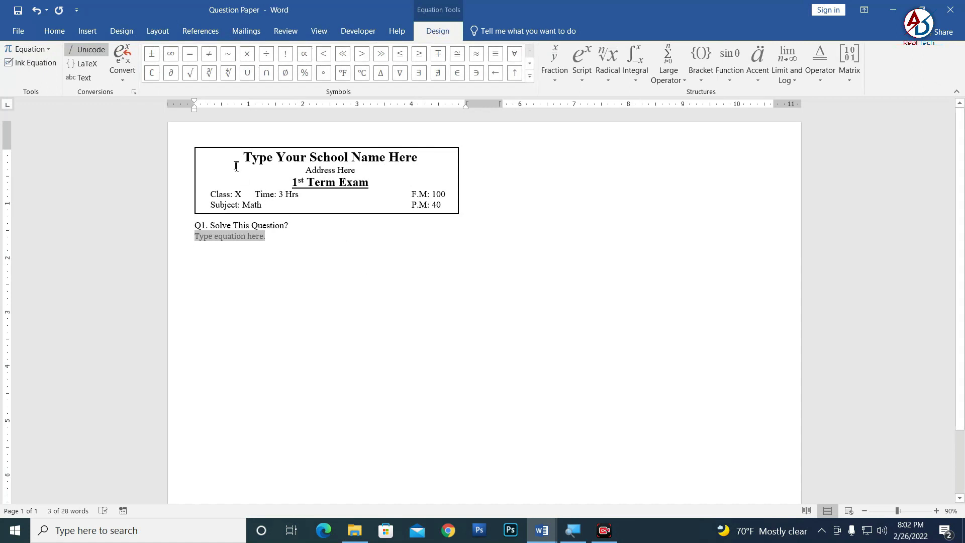
{"action": "left_click_drag", "start_coordinate": [242, 160], "coordinate": [448, 204]}
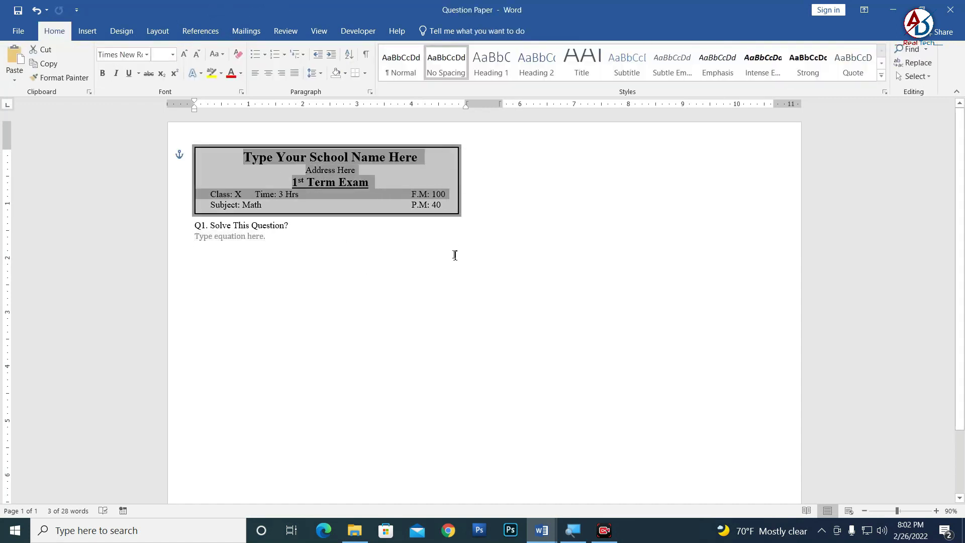
{"action": "left_click", "coordinate": [418, 234]}
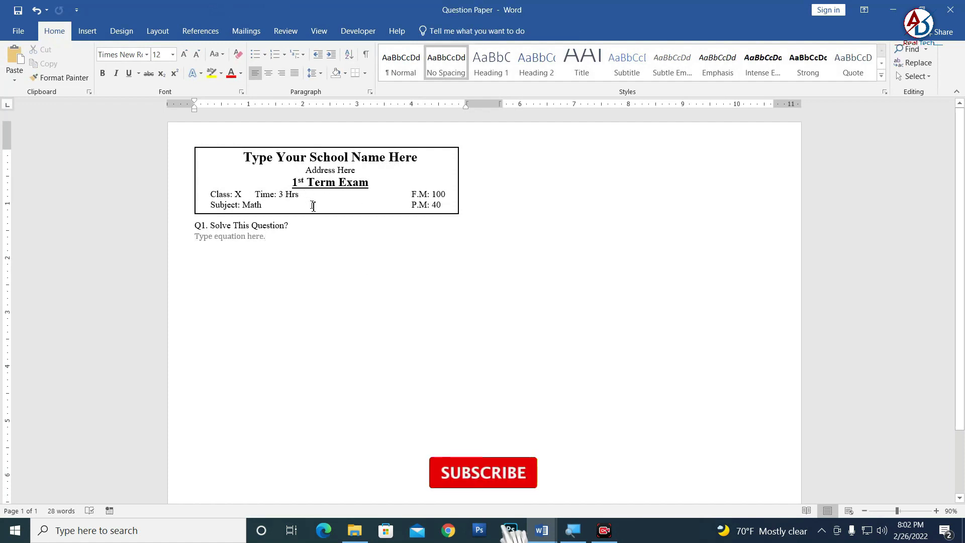
{"action": "left_click", "coordinate": [228, 237]}
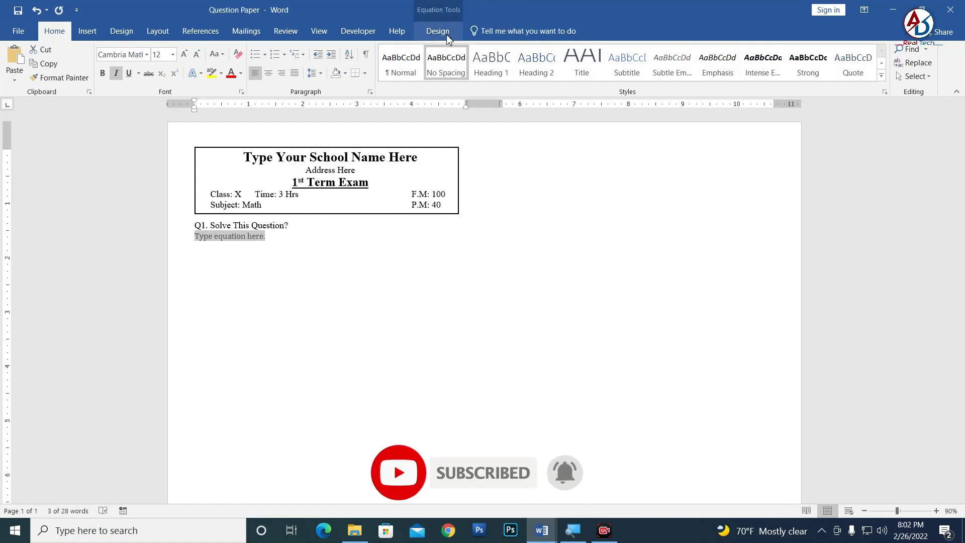
{"action": "left_click", "coordinate": [447, 34]}
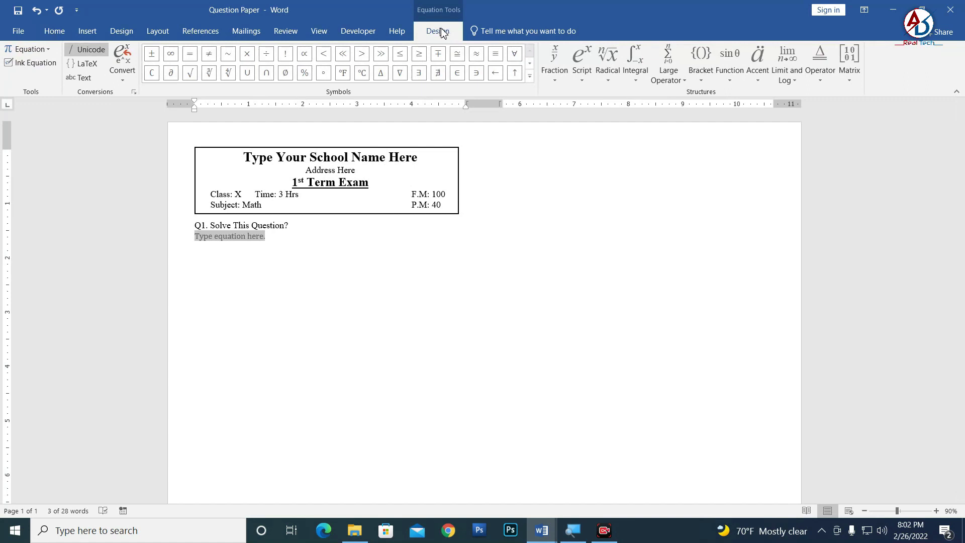
{"action": "left_click", "coordinate": [530, 76]}
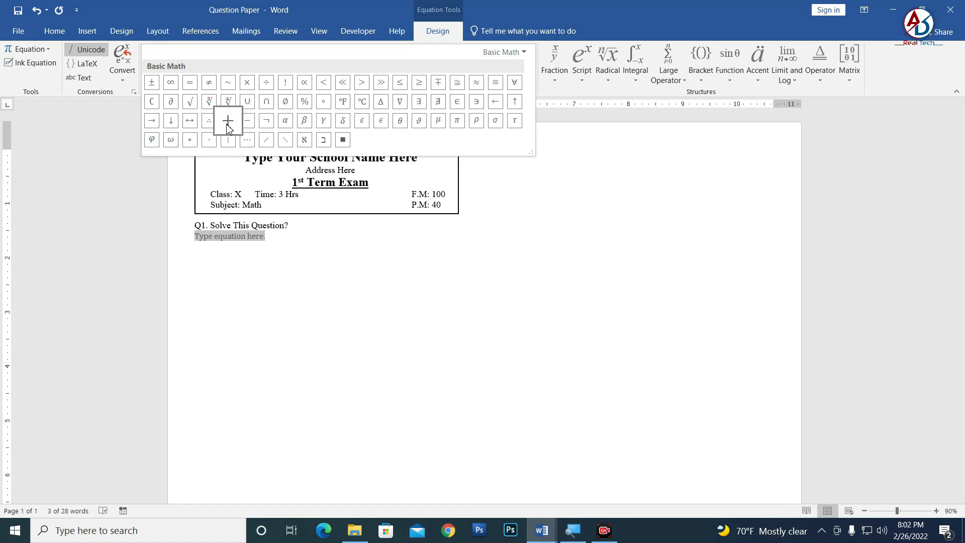
Browse the Fraction, Script, Radical, Integral, Large Operator and Bracket equation galleries
{"action": "left_click", "coordinate": [554, 79]}
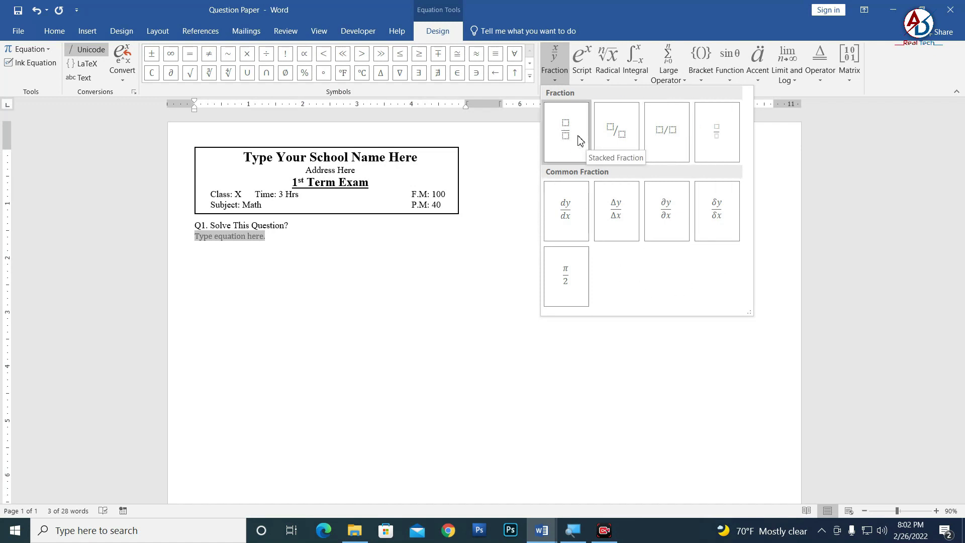
{"action": "left_click", "coordinate": [581, 76]}
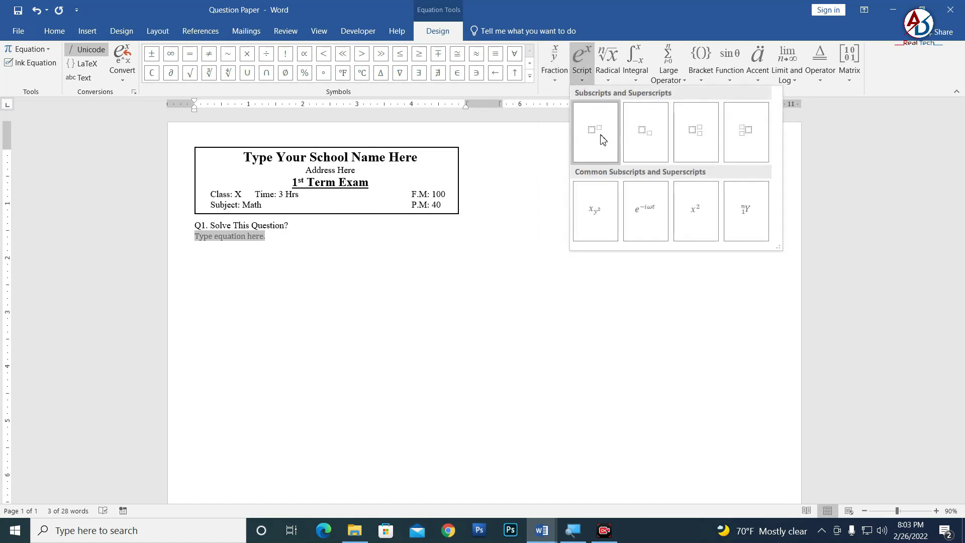
{"action": "left_click", "coordinate": [610, 75]}
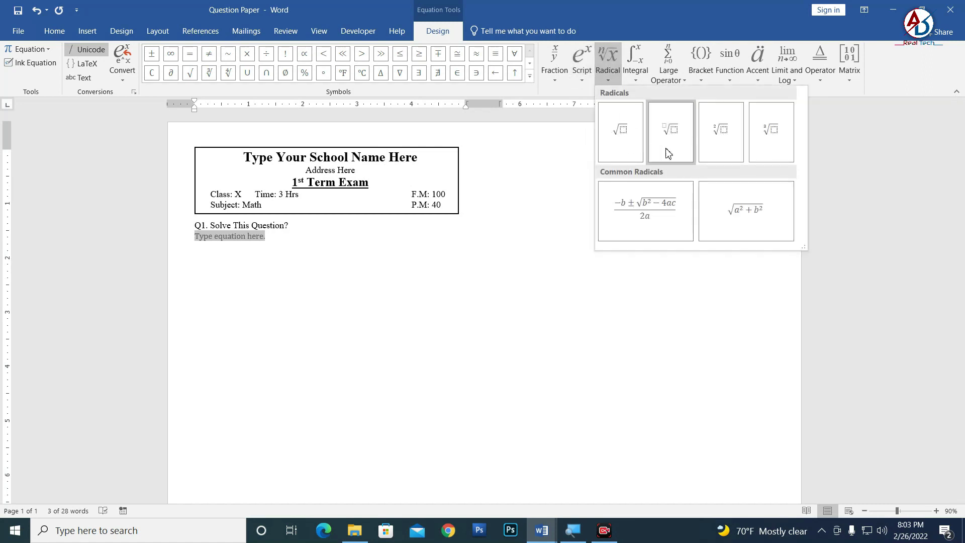
{"action": "left_click", "coordinate": [634, 85]}
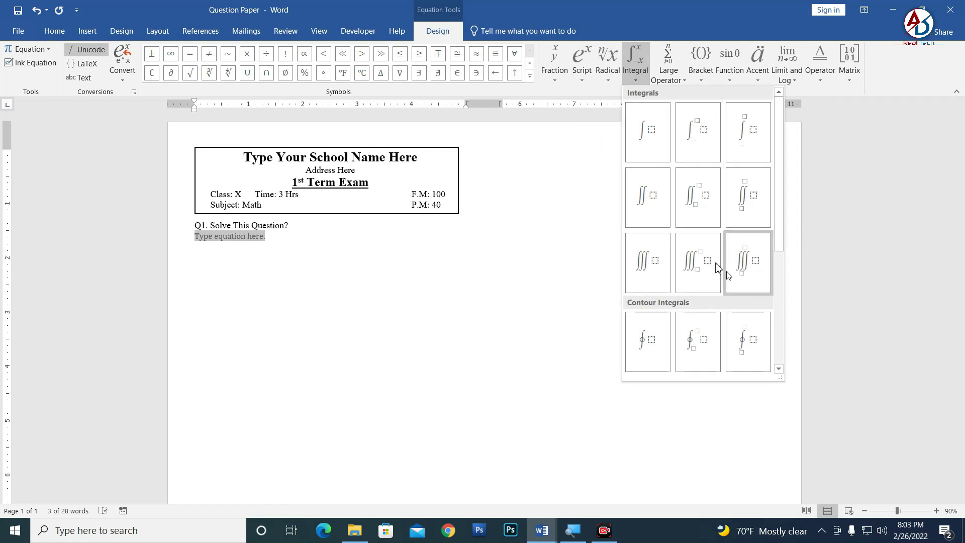
{"action": "left_click", "coordinate": [682, 84]}
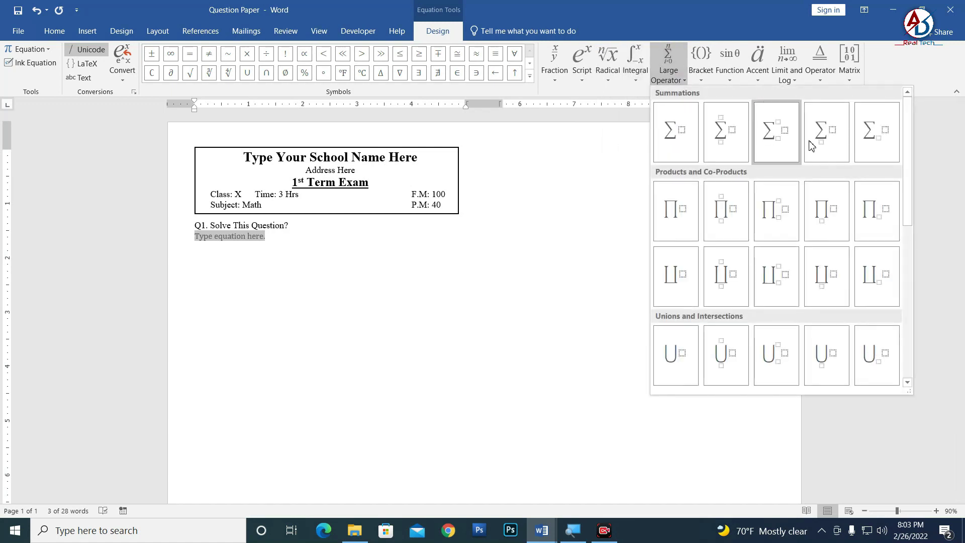
{"action": "left_click", "coordinate": [707, 69]}
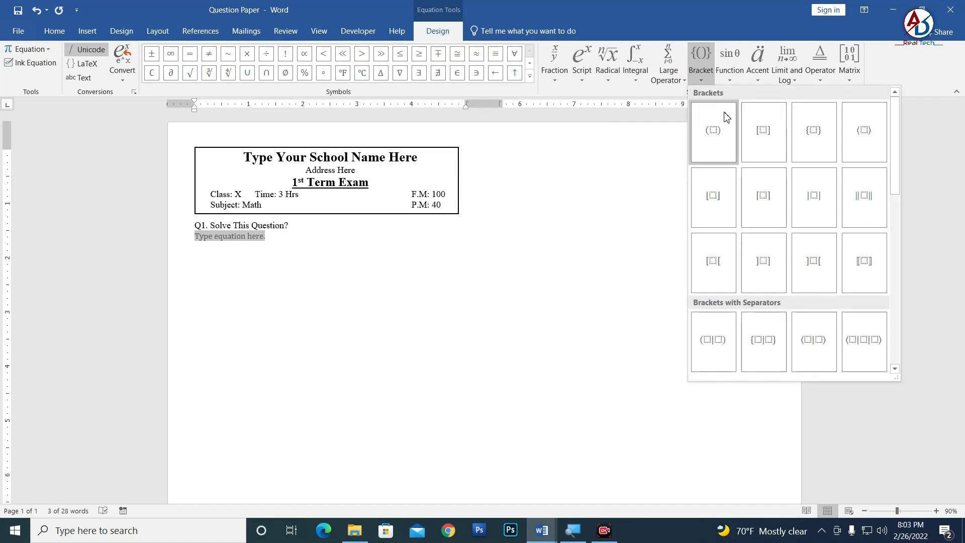
Insert parentheses containing a stacked fraction with 5^2 over 10
{"action": "left_click", "coordinate": [715, 136]}
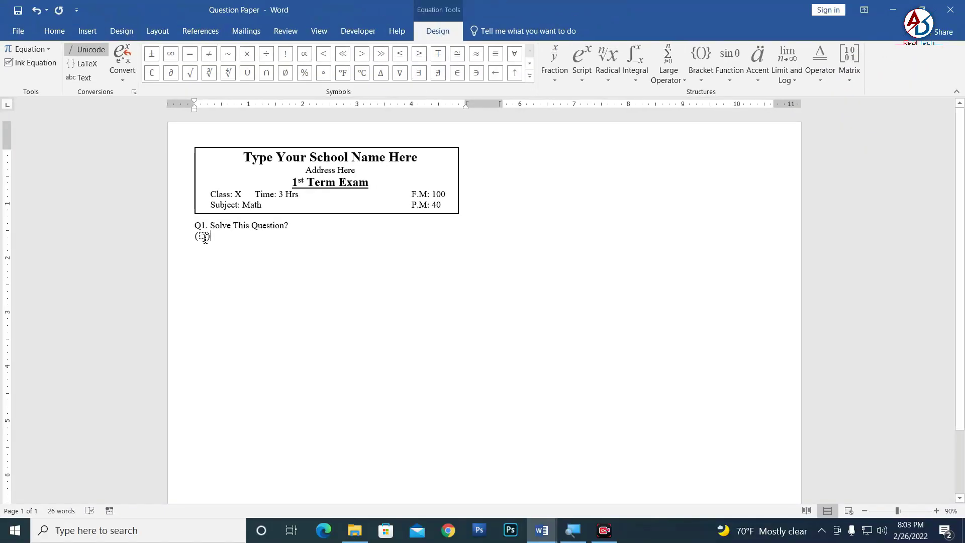
{"action": "left_click", "coordinate": [608, 75]}
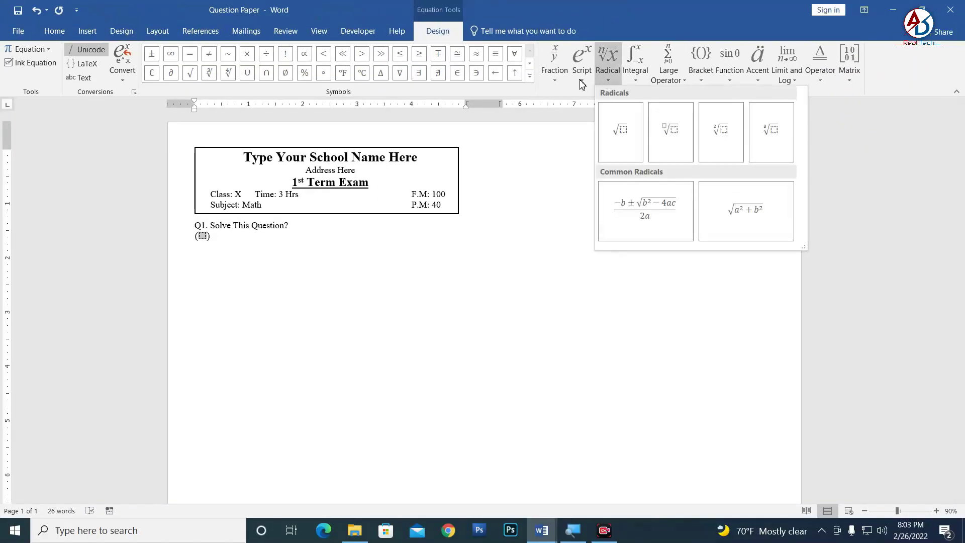
{"action": "left_click", "coordinate": [581, 80]}
{"action": "left_click", "coordinate": [551, 75]}
{"action": "left_click", "coordinate": [553, 160]}
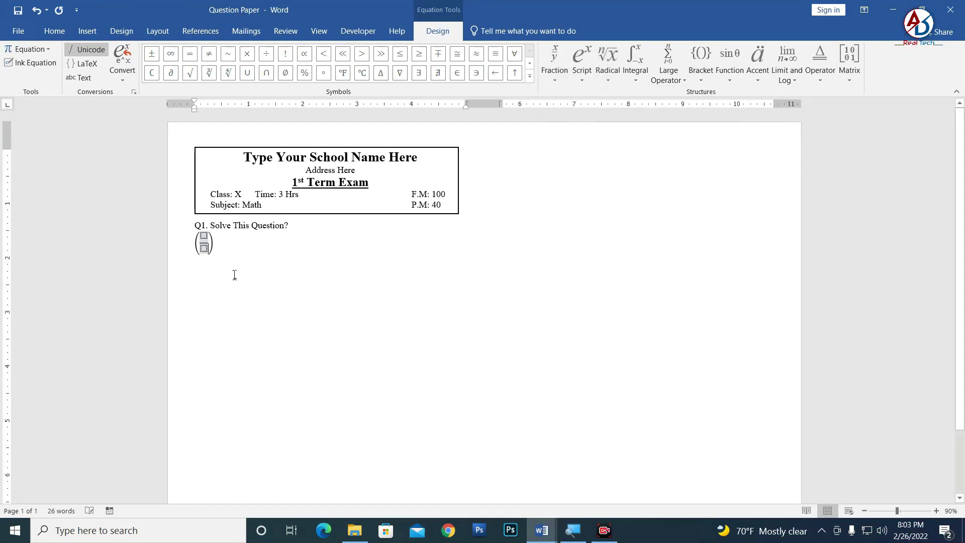
{"action": "left_click", "coordinate": [208, 236]}
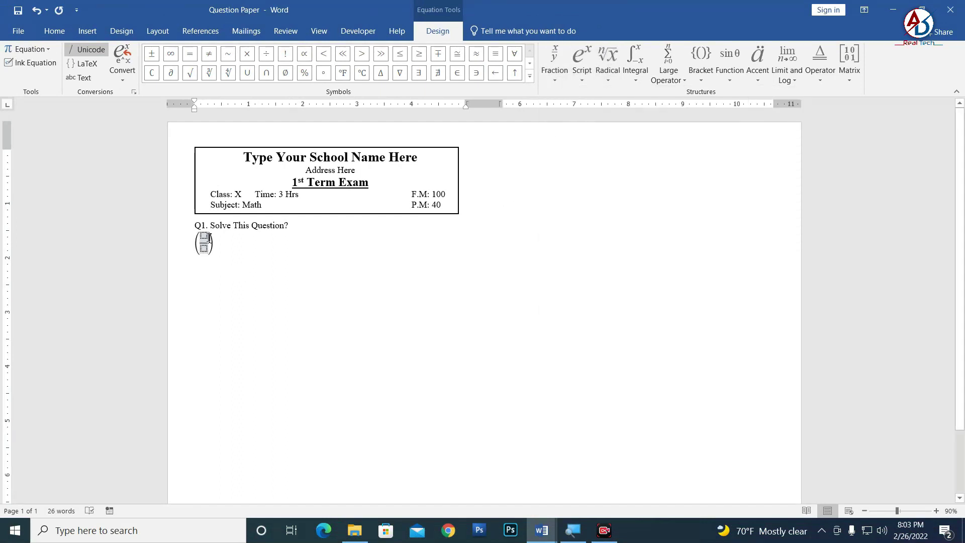
{"action": "left_click", "coordinate": [584, 72]}
{"action": "left_click", "coordinate": [204, 237]}
{"action": "type", "text": "5"}
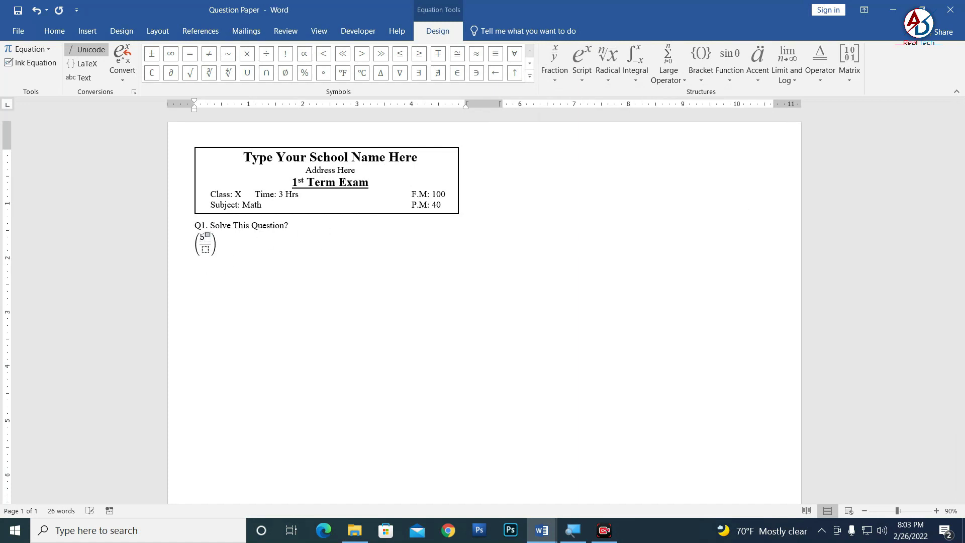
{"action": "type", "text": "^2"}
{"action": "key", "text": "Down"}
{"action": "type", "text": "10"}
{"action": "key", "text": "Right"}
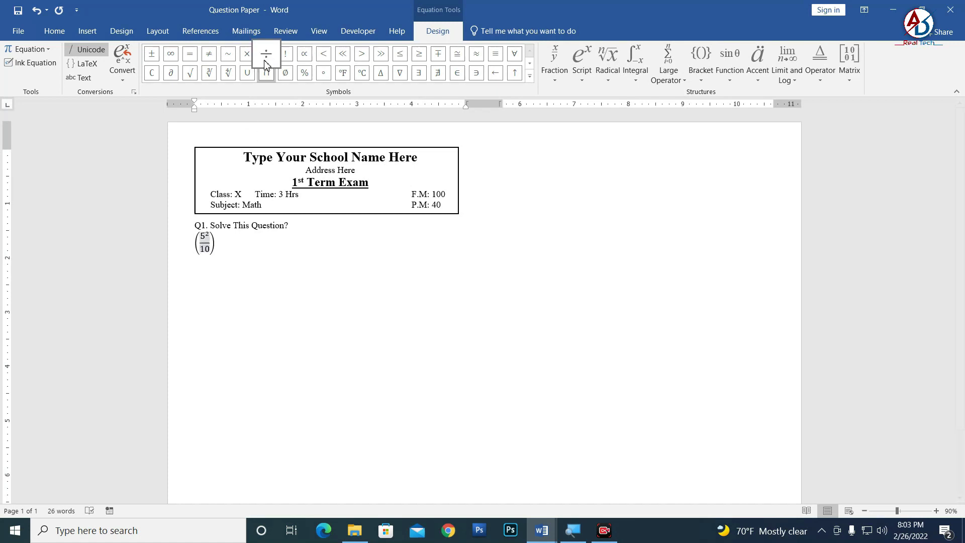
Add ÷ and a square root of 12-5, then start a new line below the equation
{"action": "left_click", "coordinate": [266, 53]}
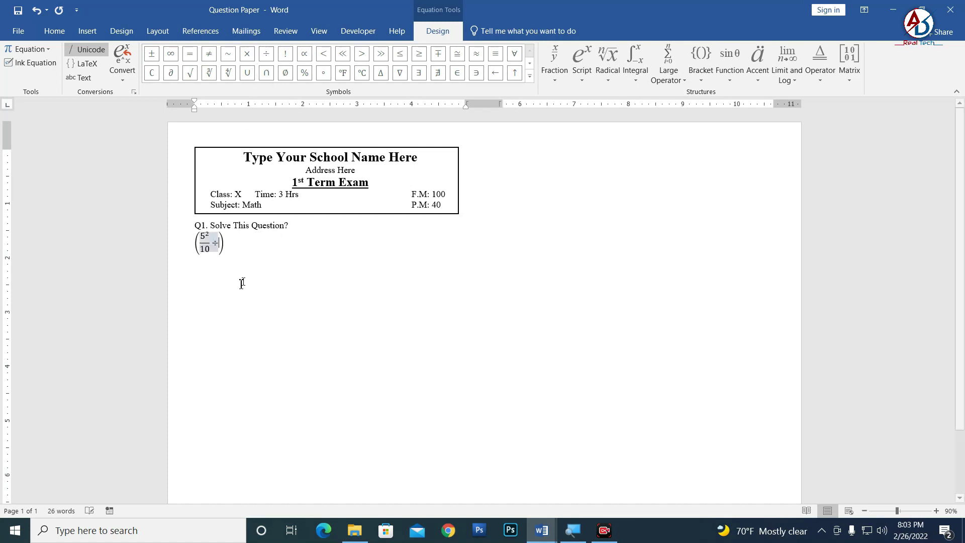
{"action": "left_click", "coordinate": [609, 76]}
{"action": "left_click", "coordinate": [629, 145]}
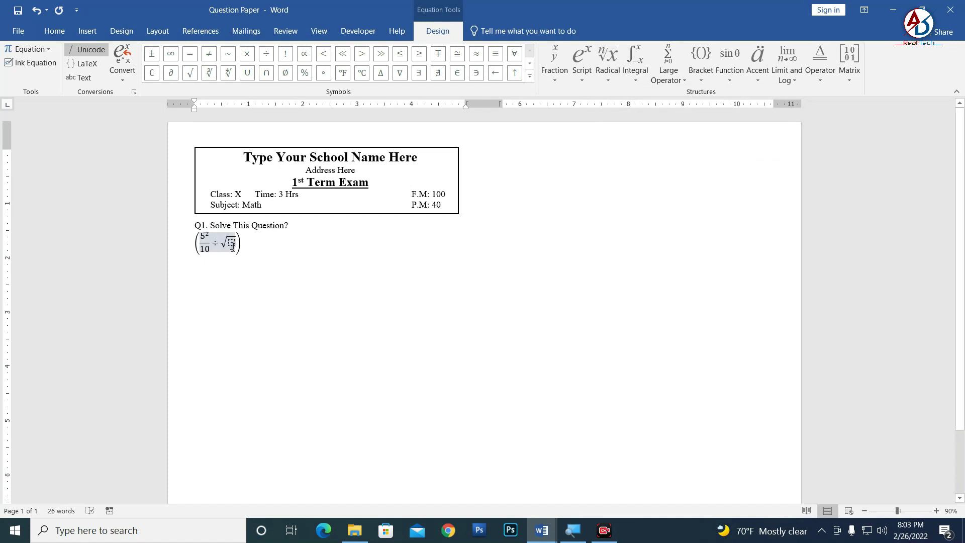
{"action": "type", "text": "1"}
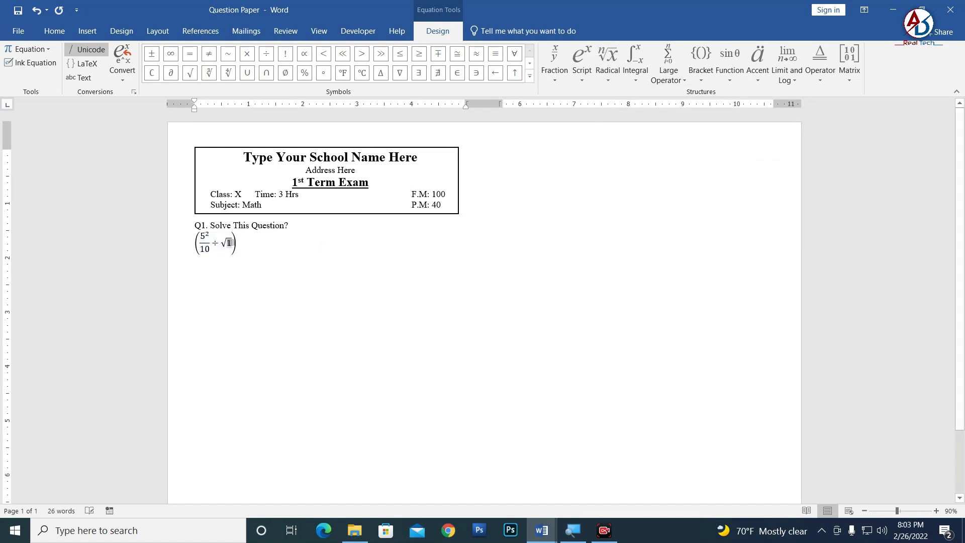
{"action": "type", "text": "2"}
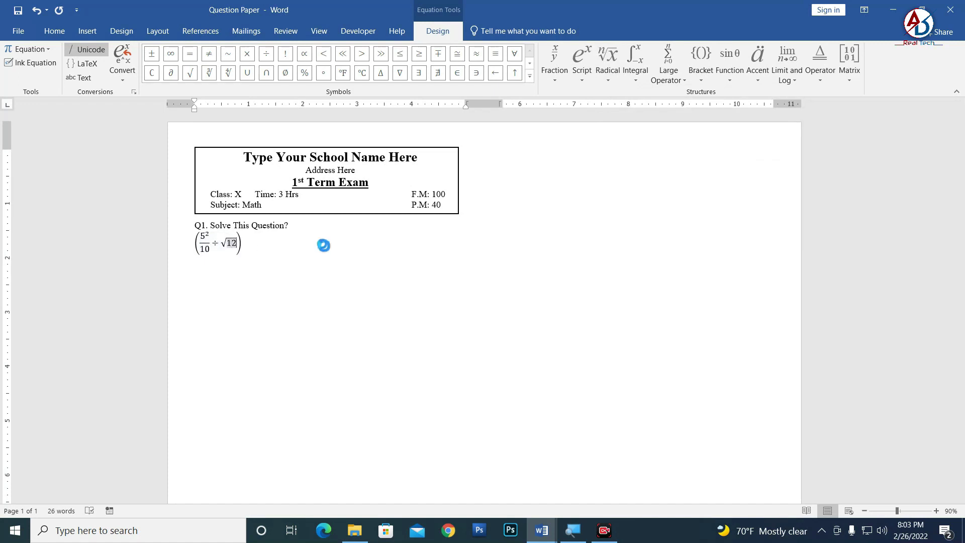
{"action": "type", "text": "-5"}
{"action": "left_click", "coordinate": [254, 339]}
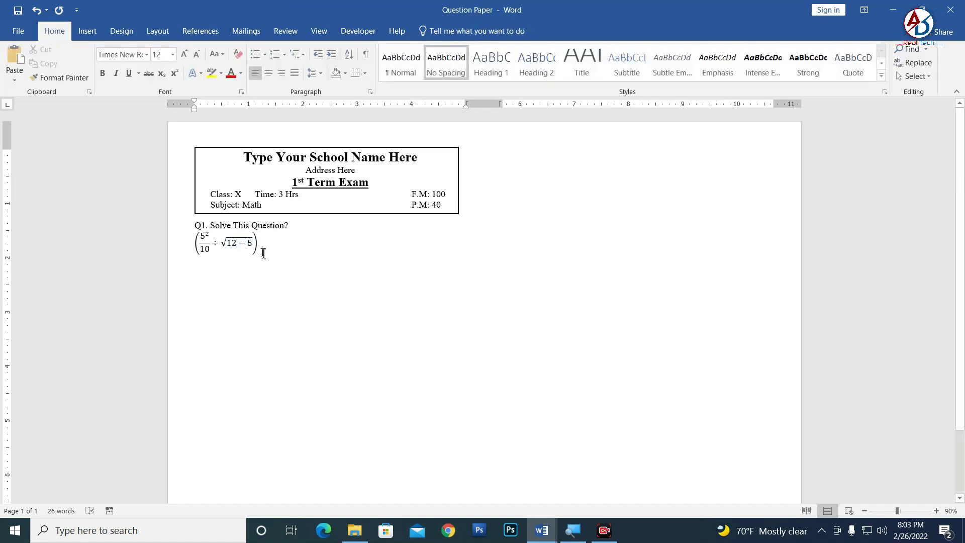
{"action": "key", "text": "Return"}
Paste a copy of the 'Q1. Solve This Question?' line below the first equation
{"action": "left_click", "coordinate": [184, 224]}
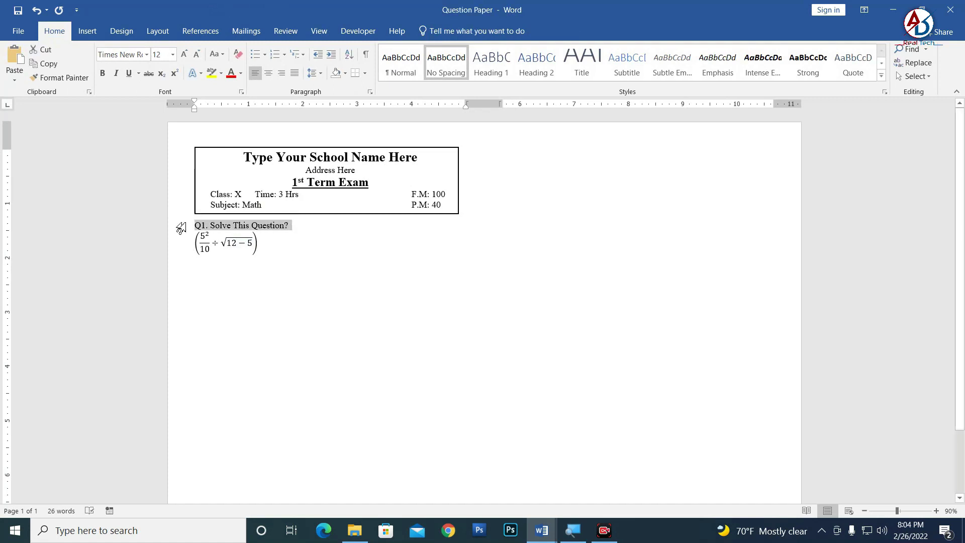
{"action": "left_click", "coordinate": [199, 277]}
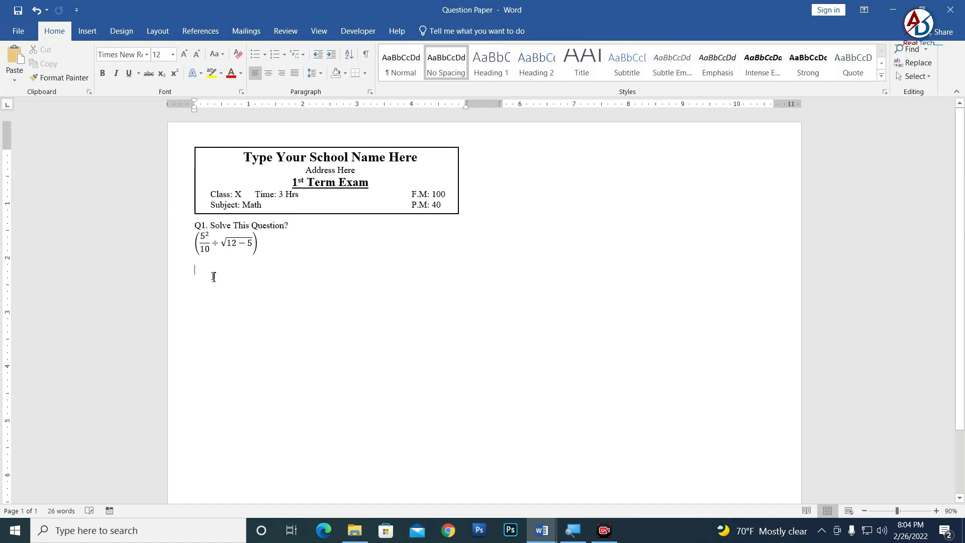
{"action": "type", "text": "Q1. Solve This Question?"}
{"action": "scroll", "coordinate": [291, 315], "scroll_direction": "up", "scroll_amount": 2}
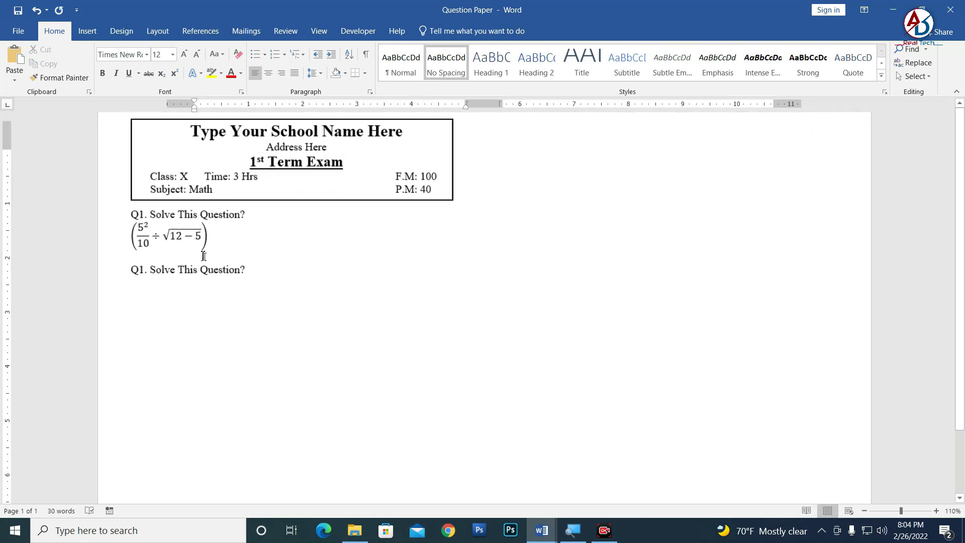
{"action": "left_click", "coordinate": [134, 236]}
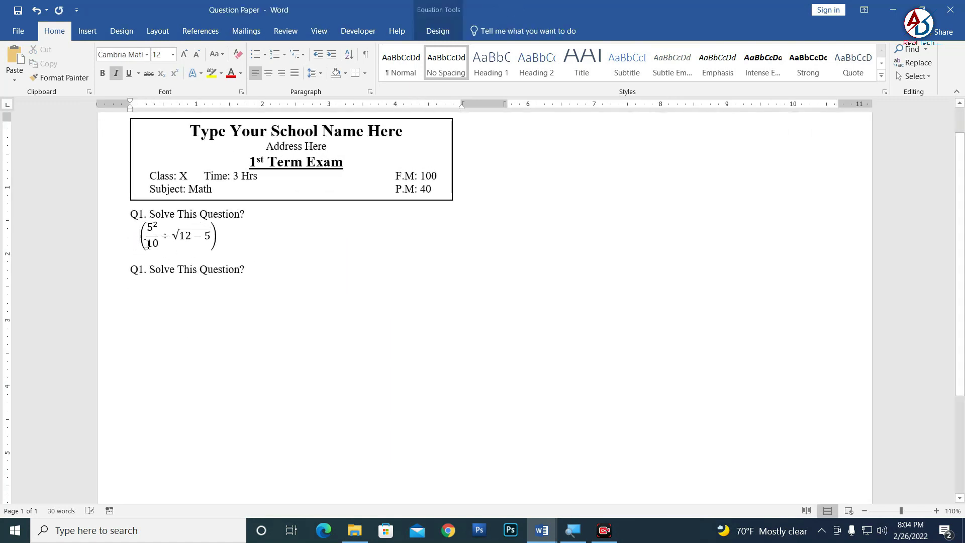
{"action": "left_click", "coordinate": [142, 296]}
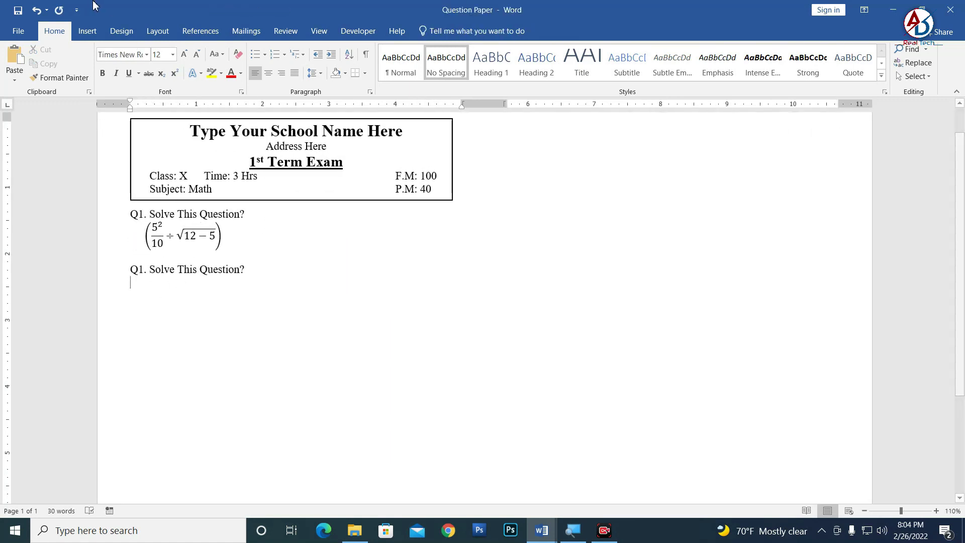
Insert a new equation with square brackets around an empty 2×3 matrix
{"action": "left_click", "coordinate": [87, 31]}
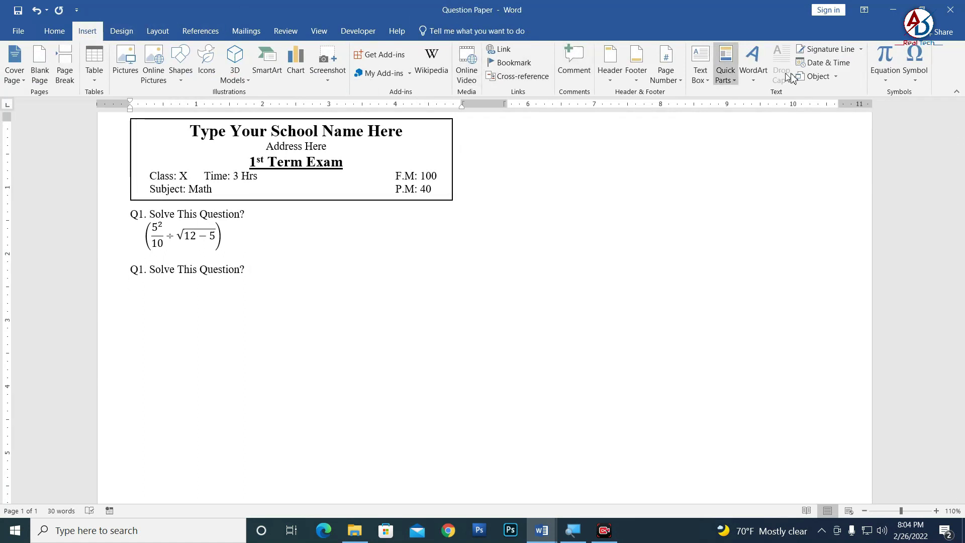
{"action": "left_click", "coordinate": [896, 63]}
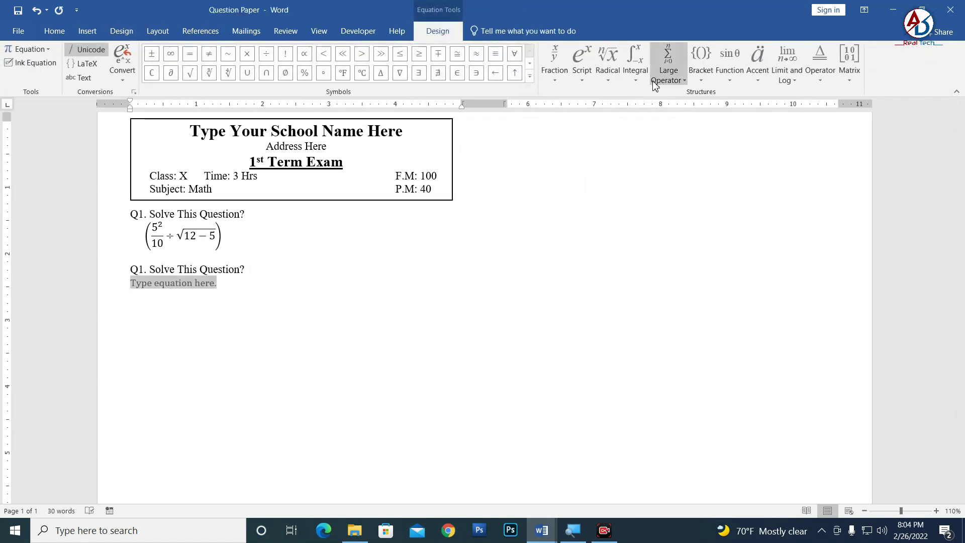
{"action": "left_click", "coordinate": [858, 69]}
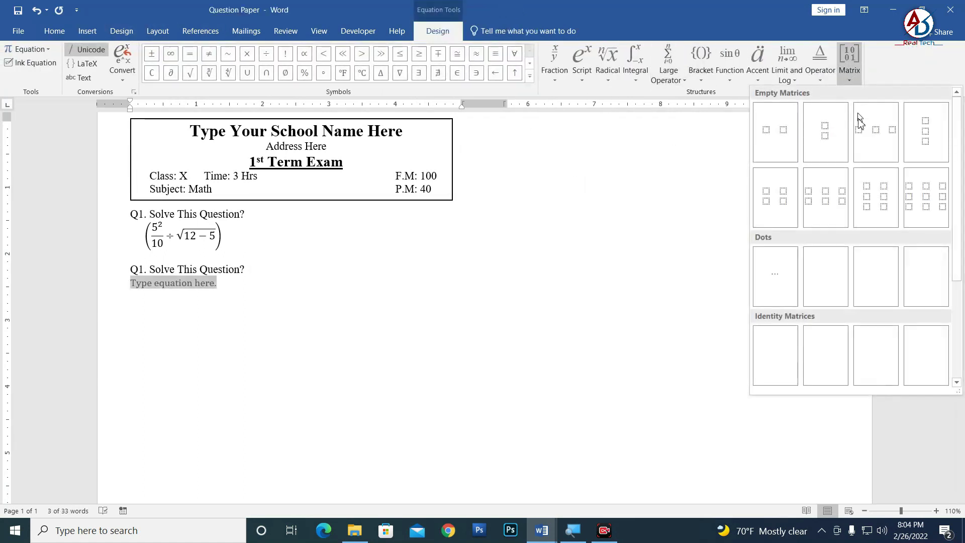
{"action": "left_click", "coordinate": [702, 60]}
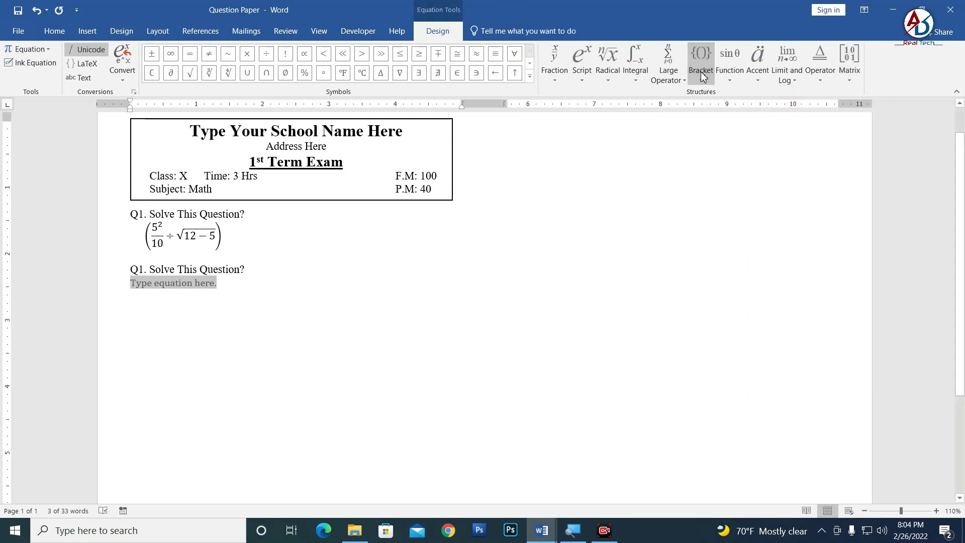
{"action": "left_click", "coordinate": [710, 125]}
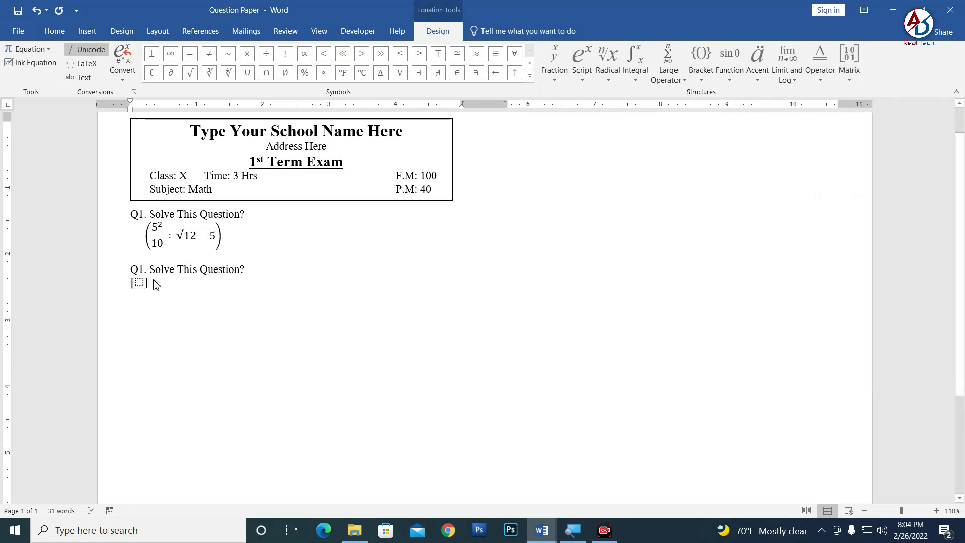
{"action": "left_click", "coordinate": [850, 65]}
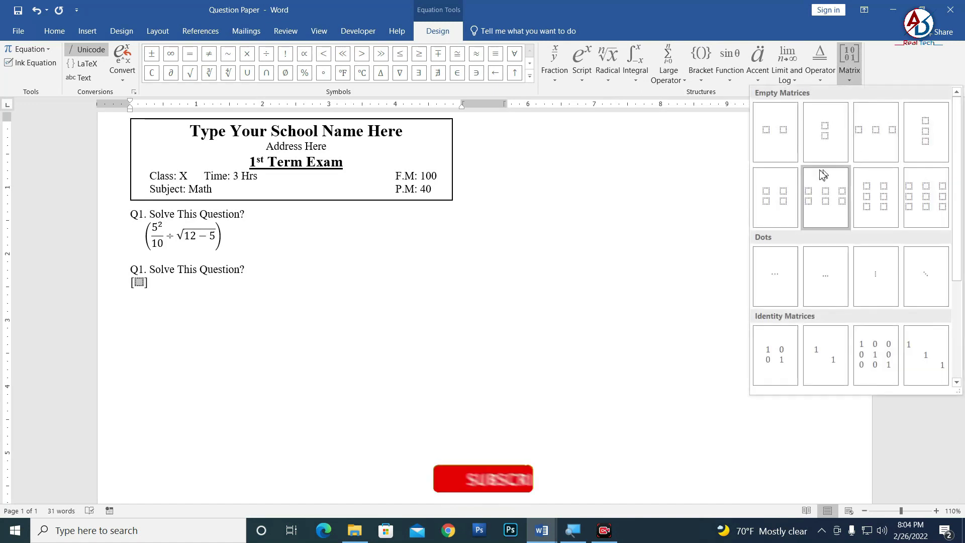
{"action": "left_click", "coordinate": [826, 197]}
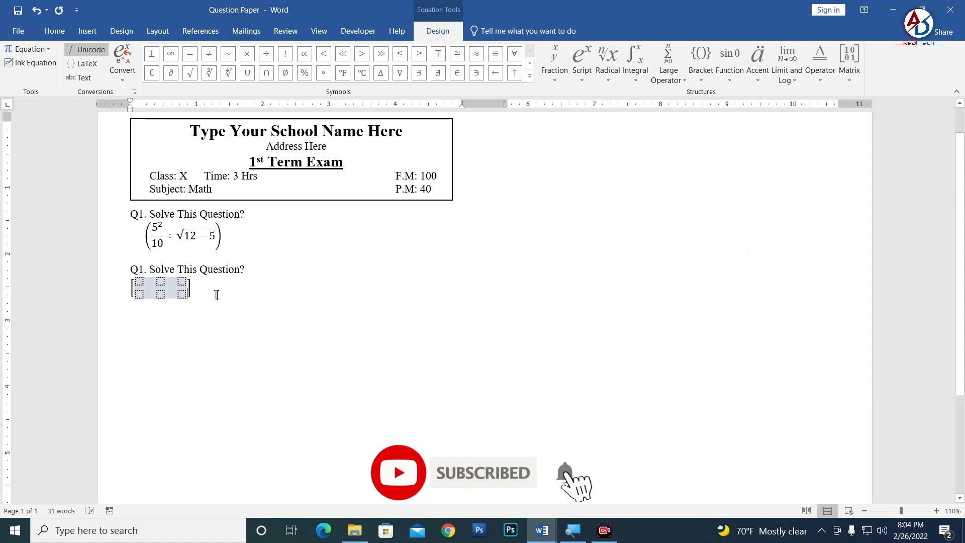
Fill the matrix cells so they read 1 4 6 over 2 5 7
{"action": "left_click", "coordinate": [133, 281]}
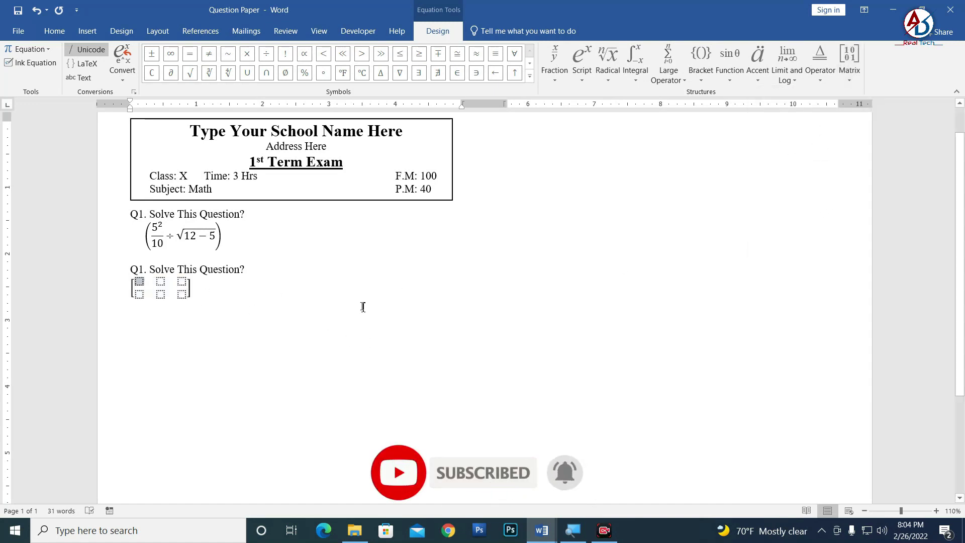
{"action": "type", "text": "1"}
{"action": "key", "text": "Down"}
{"action": "type", "text": "2"}
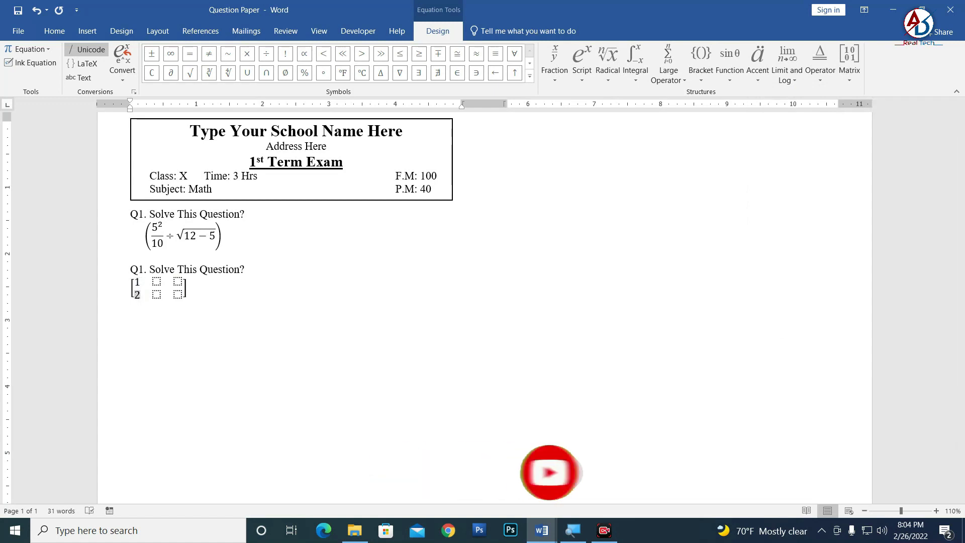
{"action": "key", "text": "Right"}
{"action": "key", "text": "Up"}
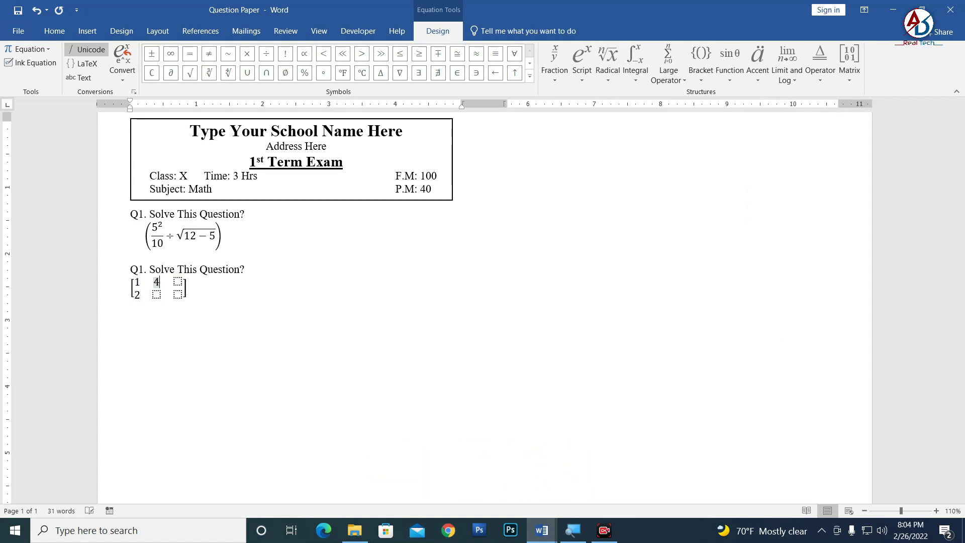
{"action": "key", "text": "Down"}
{"action": "type", "text": "5"}
{"action": "key", "text": "Right"}
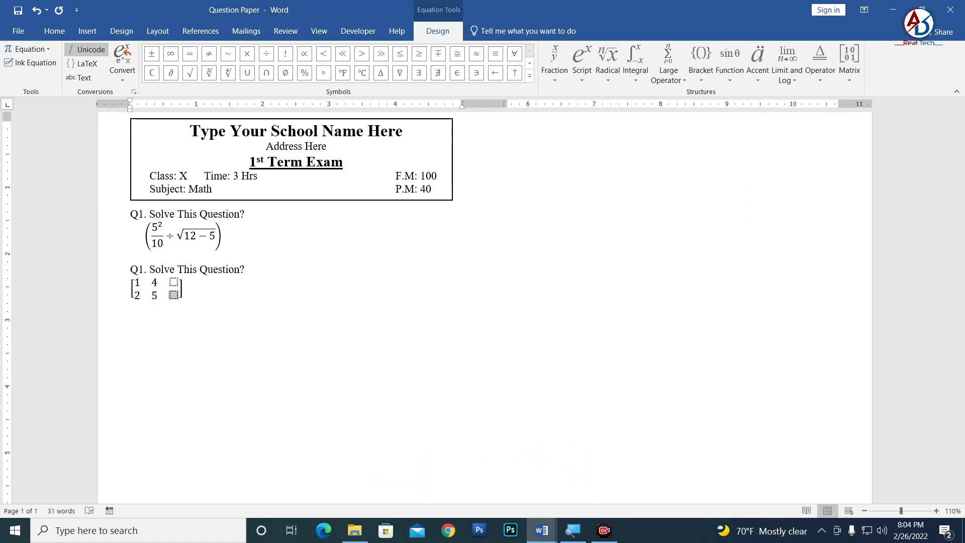
{"action": "key", "text": "Up"}
{"action": "type", "text": "6"}
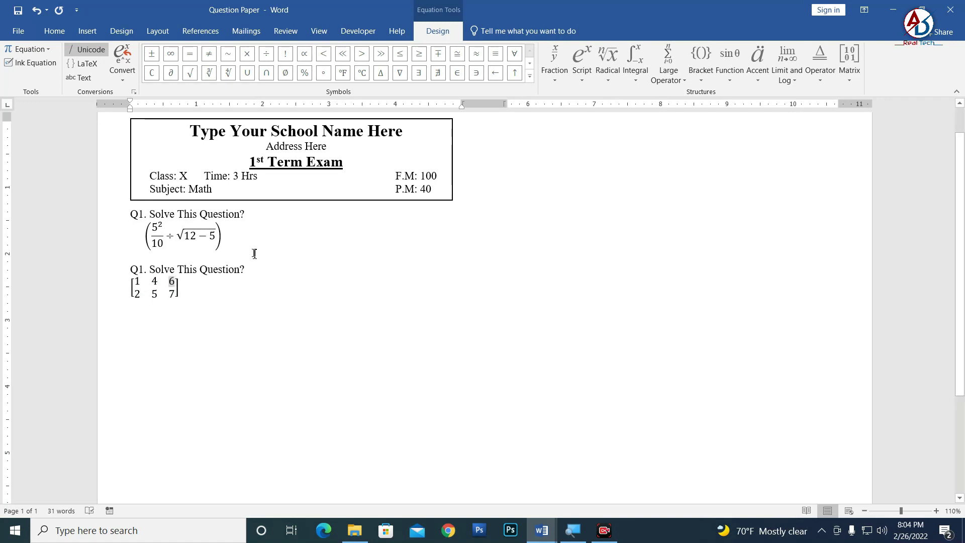
{"action": "left_click", "coordinate": [178, 290]}
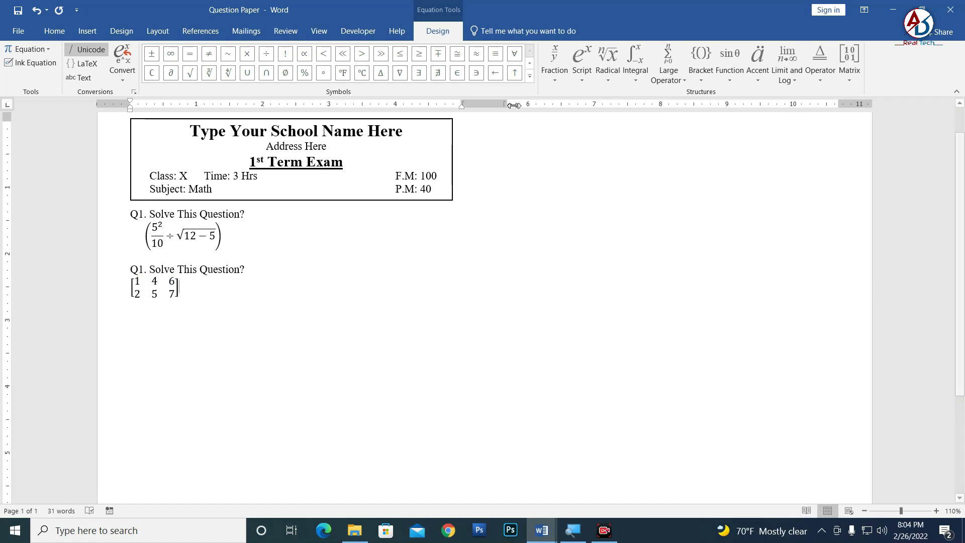
Append csc 30° after the matrix in the equation
{"action": "left_click", "coordinate": [608, 65]}
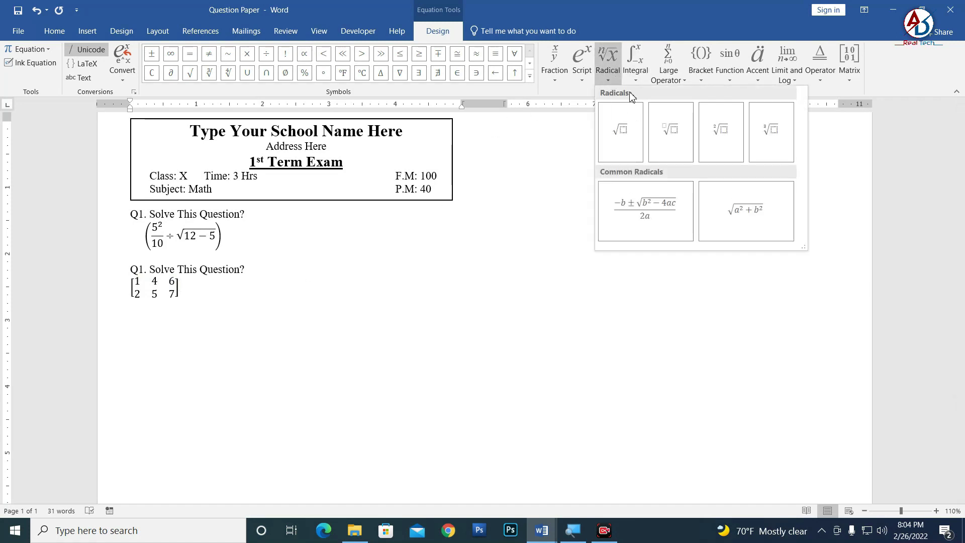
{"action": "left_click", "coordinate": [584, 80]}
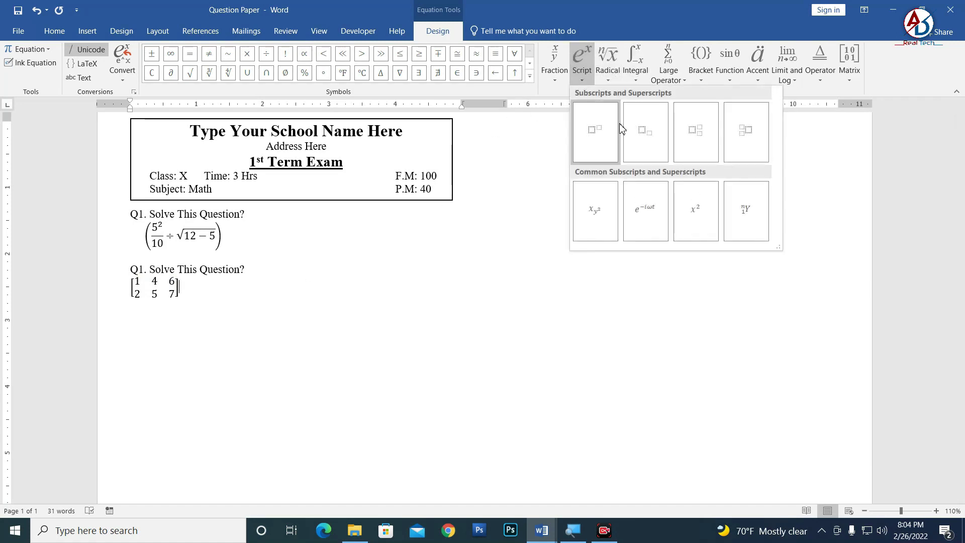
{"action": "left_click", "coordinate": [731, 77]}
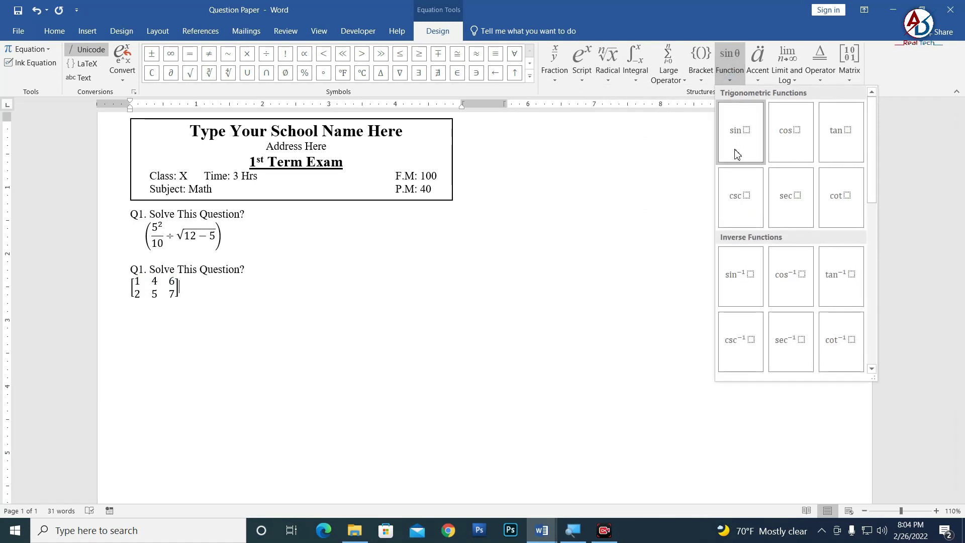
{"action": "left_click", "coordinate": [741, 199]}
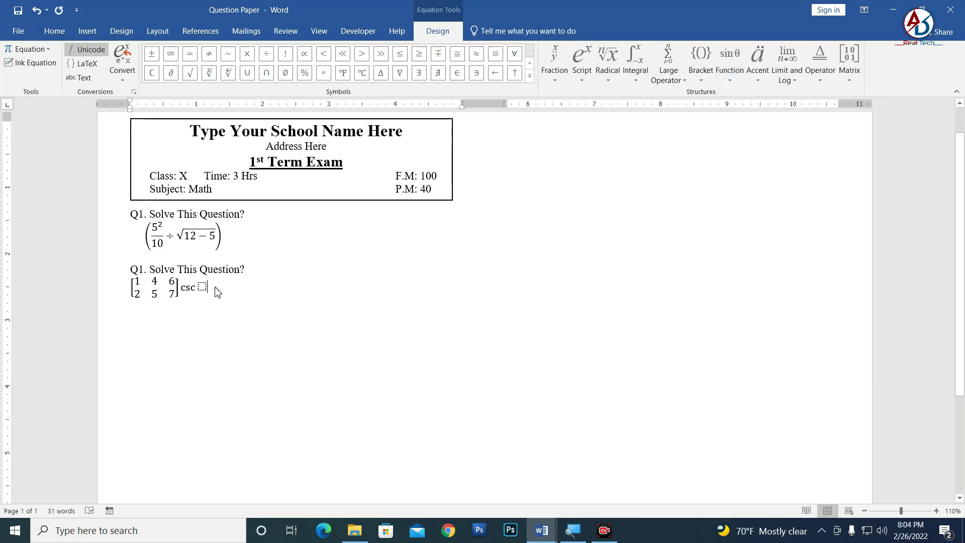
{"action": "type", "text": "30"}
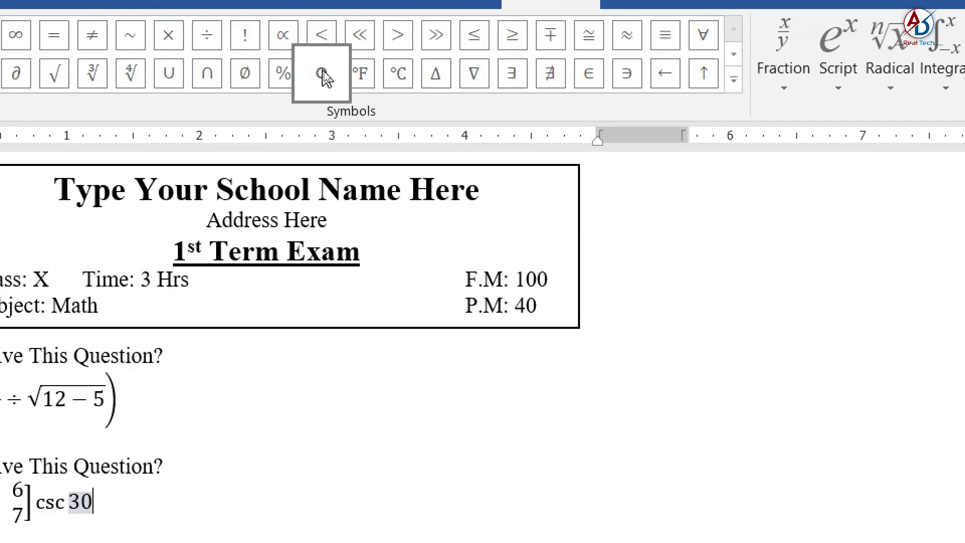
{"action": "left_click", "coordinate": [326, 76]}
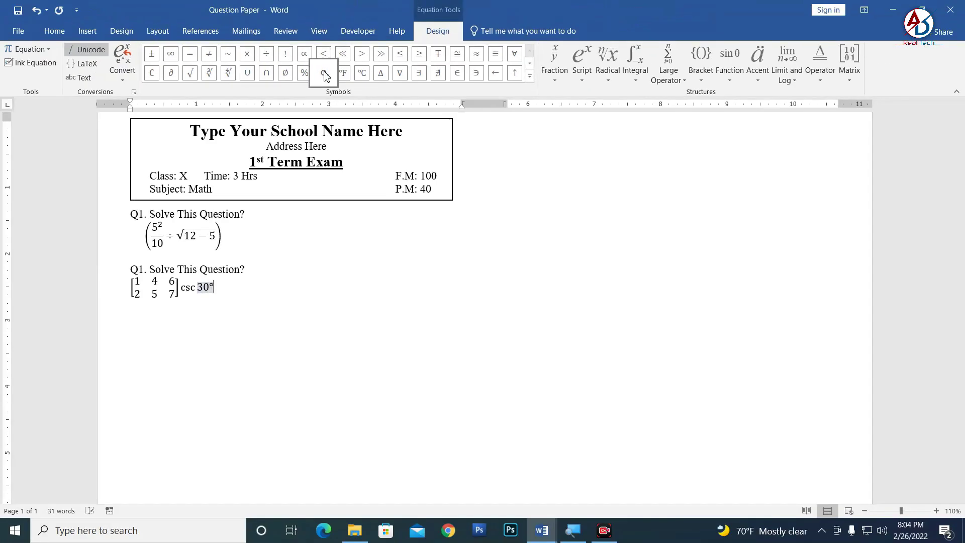
{"action": "left_click", "coordinate": [222, 300]}
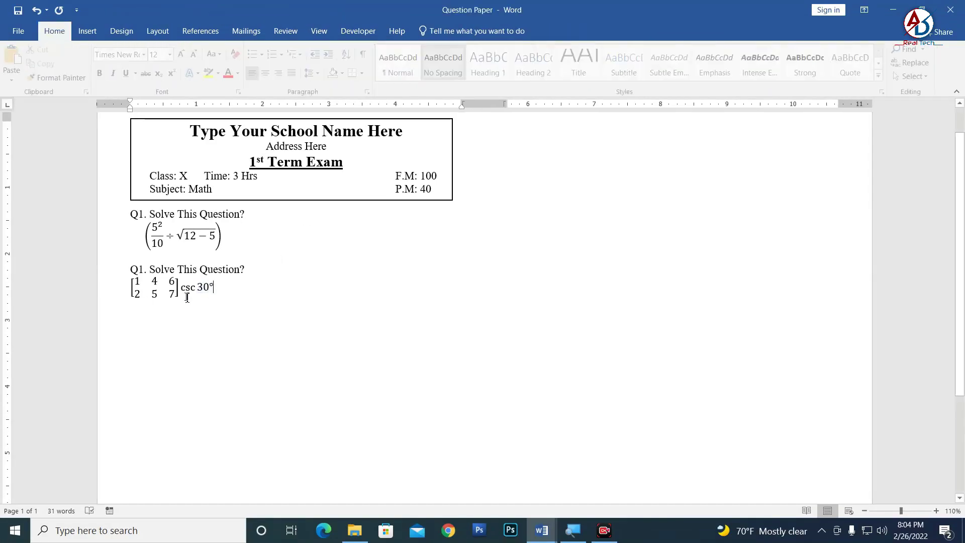
{"action": "left_click", "coordinate": [130, 292]}
{"action": "left_click", "coordinate": [258, 322]}
{"action": "scroll", "coordinate": [259, 322], "scroll_direction": "down", "scroll_amount": 4, "text": "ctrl"}
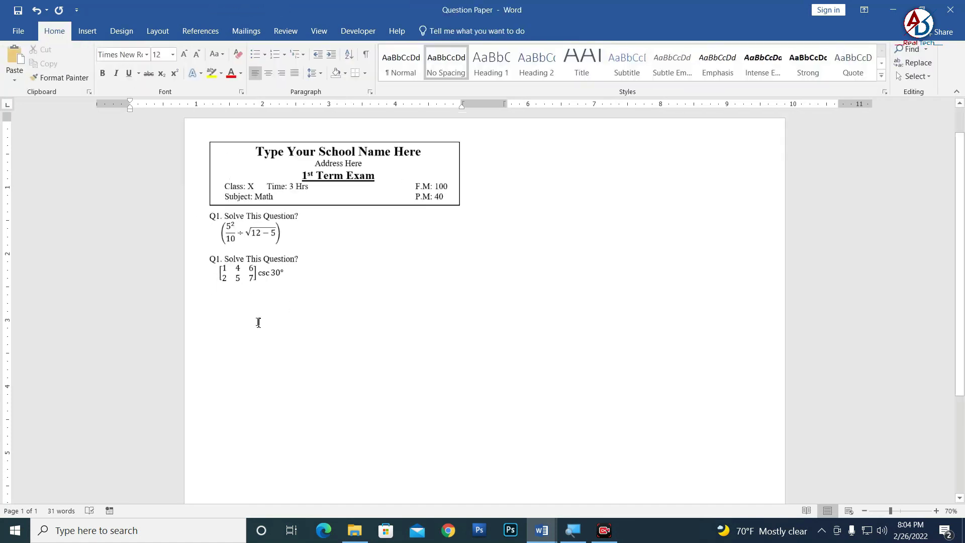
{"action": "scroll", "coordinate": [259, 322], "scroll_direction": "up", "scroll_amount": 4, "text": "ctrl"}
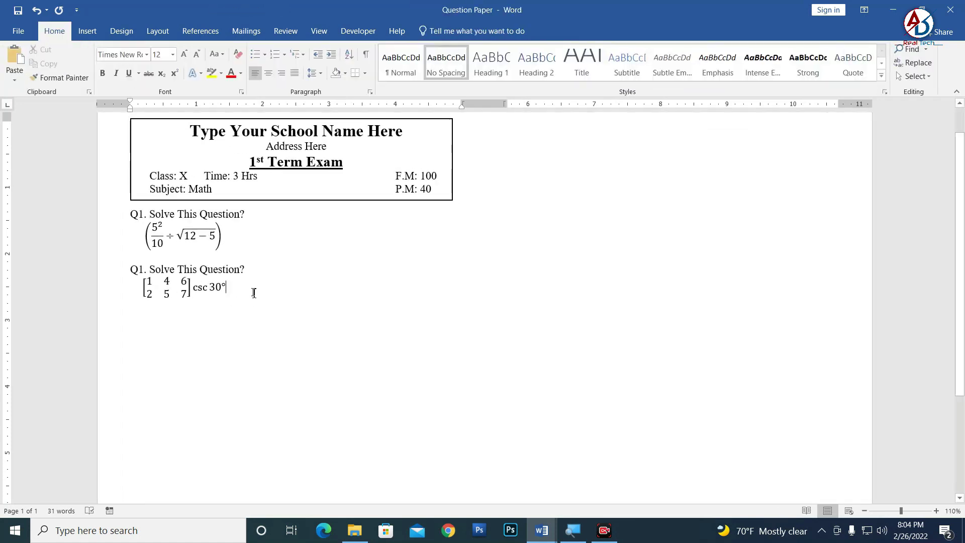
Paste a question line below the matrix and renumber the labels to Q2 and Q3
{"action": "key", "text": "Return"}
{"action": "left_click_drag", "start_coordinate": [123, 257], "coordinate": [123, 270]}
{"action": "key", "text": "ctrl+c"}
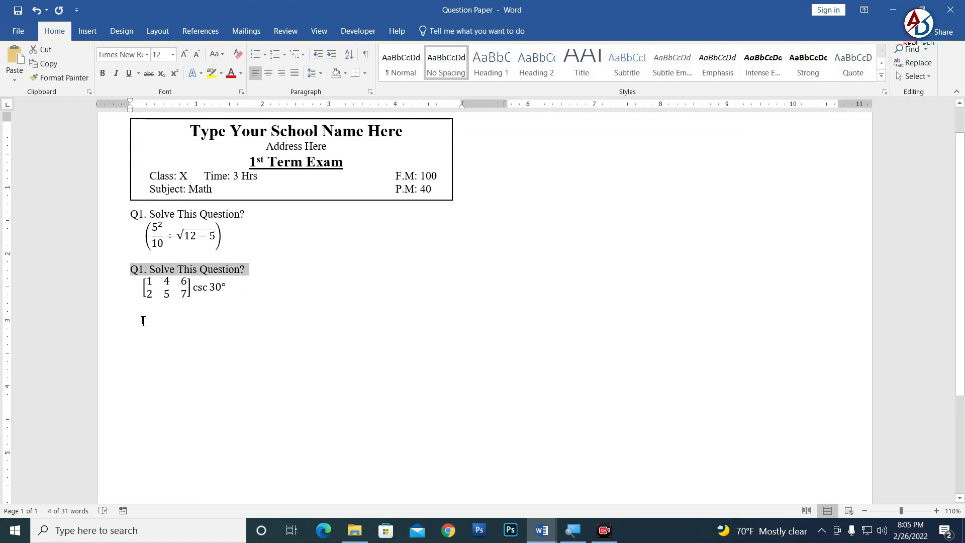
{"action": "left_click", "coordinate": [143, 320]}
{"action": "key", "text": "ctrl+v"}
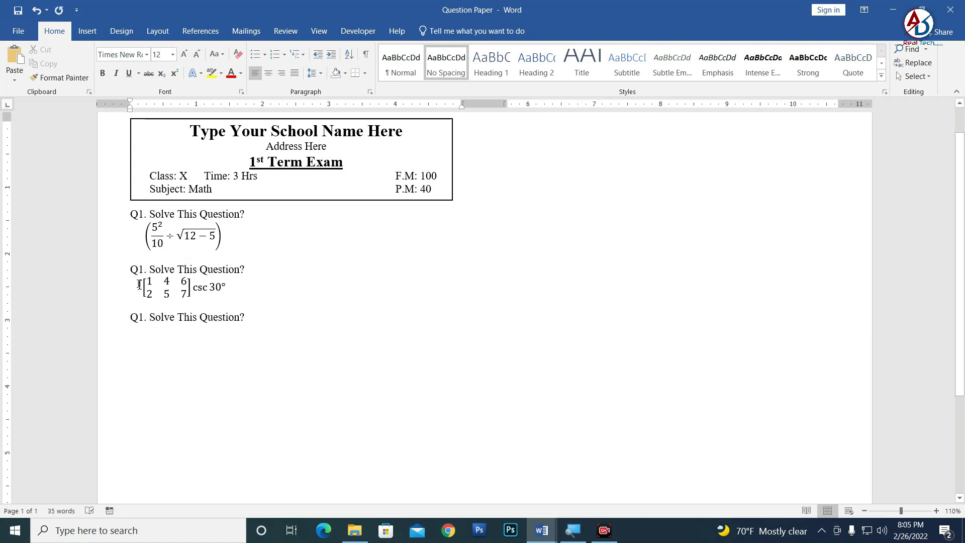
{"action": "key", "text": "BackSpace"}
{"action": "type", "text": "2"}
{"action": "key", "text": "BackSpace"}
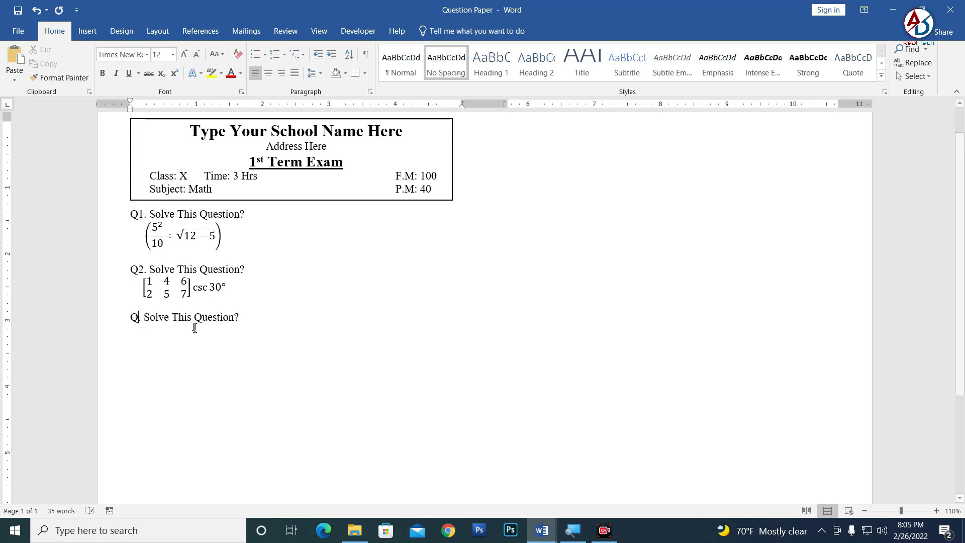
{"action": "type", "text": "3"}
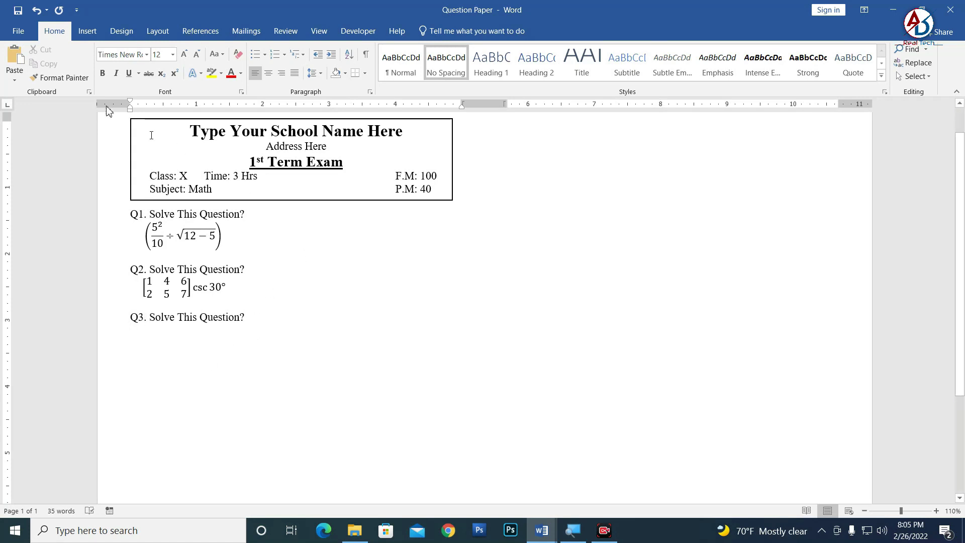
{"action": "left_click", "coordinate": [86, 30]}
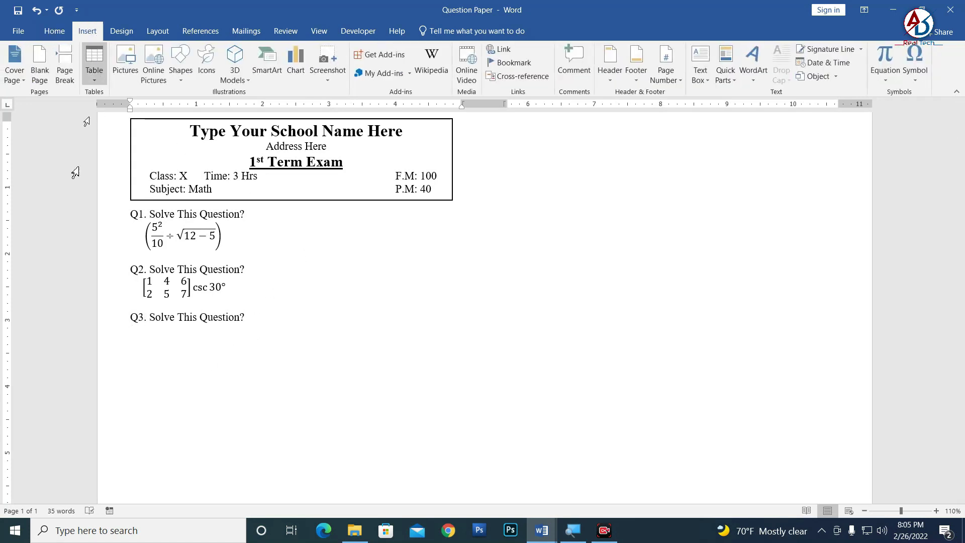
Insert the built-in Fourier Series equation under Q3 and add a new line below it
{"action": "left_click", "coordinate": [887, 76]}
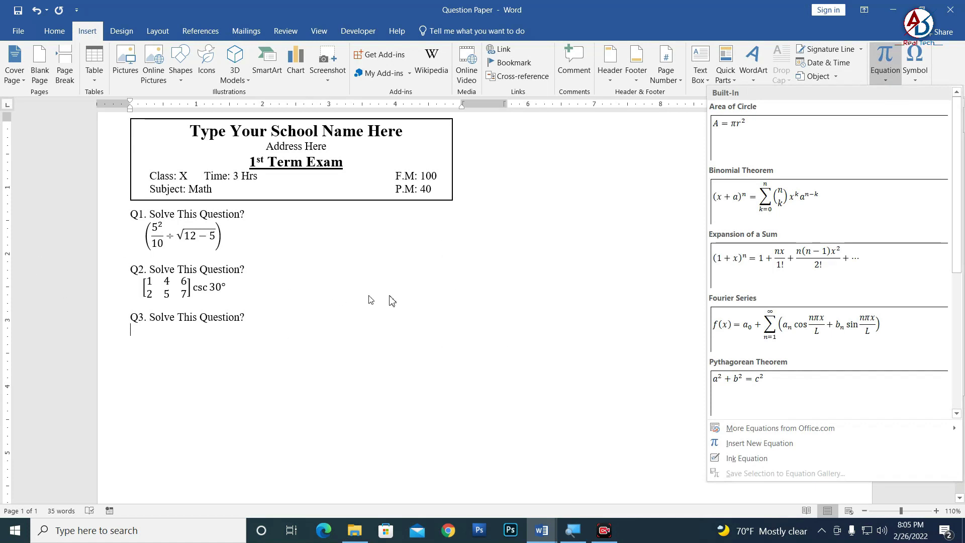
{"action": "left_click", "coordinate": [814, 332]}
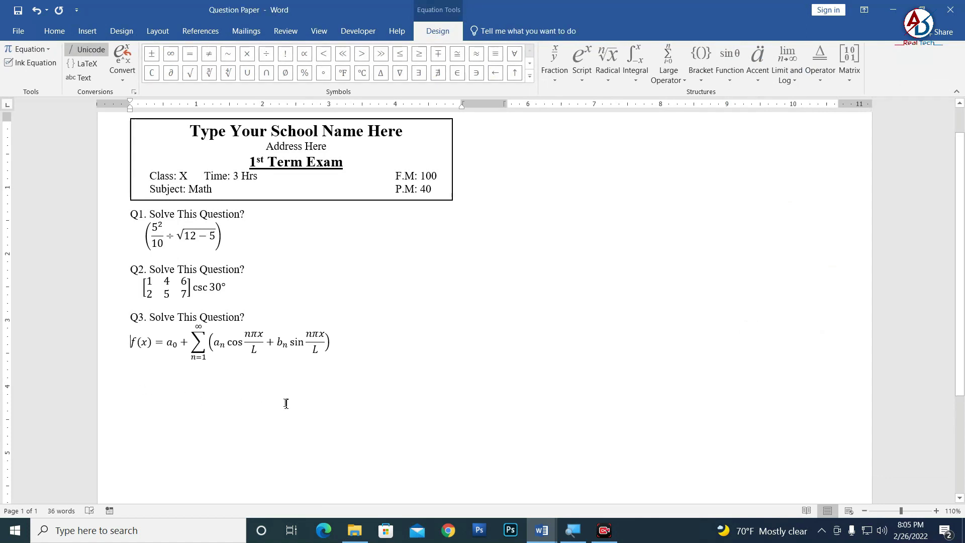
{"action": "left_click", "coordinate": [313, 392]}
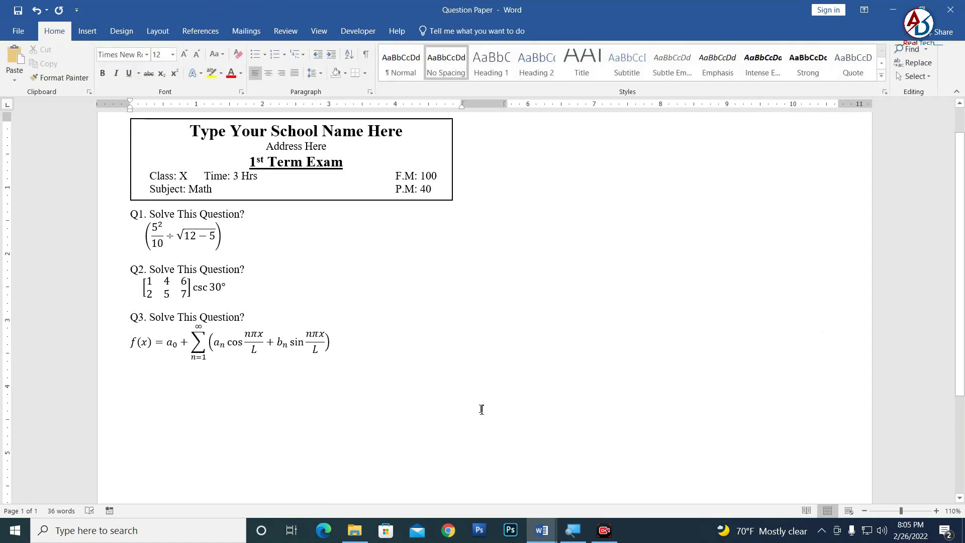
{"action": "key", "text": "Return"}
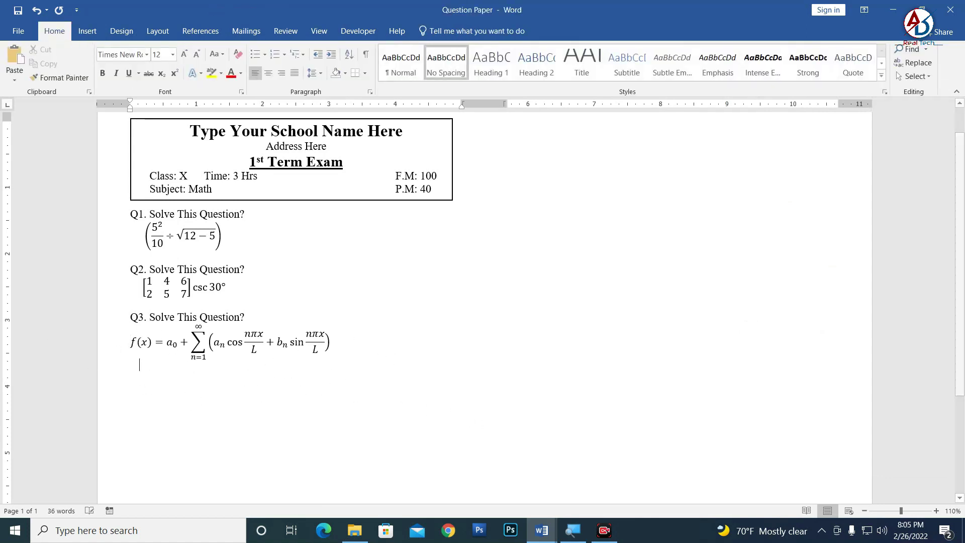
{"action": "left_click", "coordinate": [87, 30]}
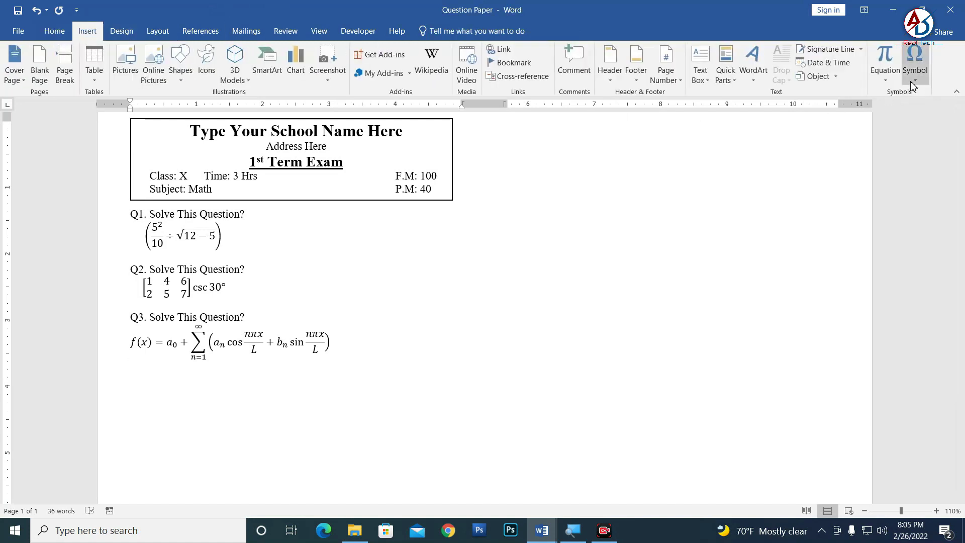
{"action": "left_click", "coordinate": [887, 75]}
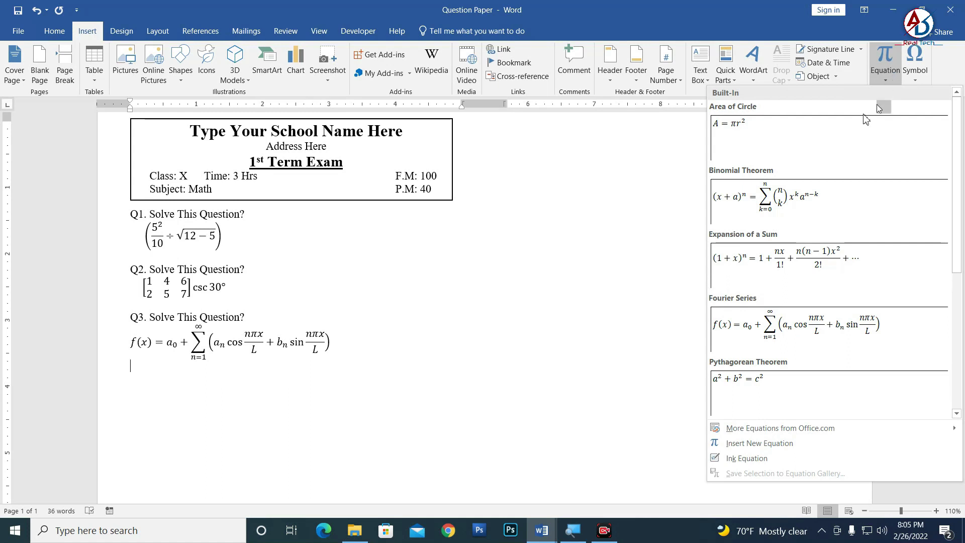
Paste the question heading below Q3 and renumber it to Q4
{"action": "left_click", "coordinate": [227, 388]}
{"action": "key", "text": "ctrl+v"}
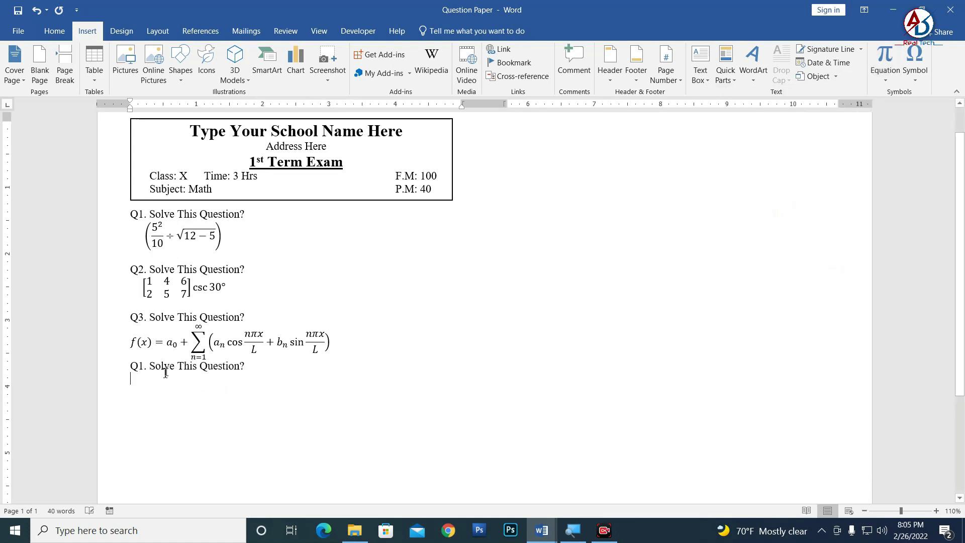
{"action": "left_click", "coordinate": [146, 371]}
{"action": "key", "text": "BackSpace"}
{"action": "type", "text": "4"}
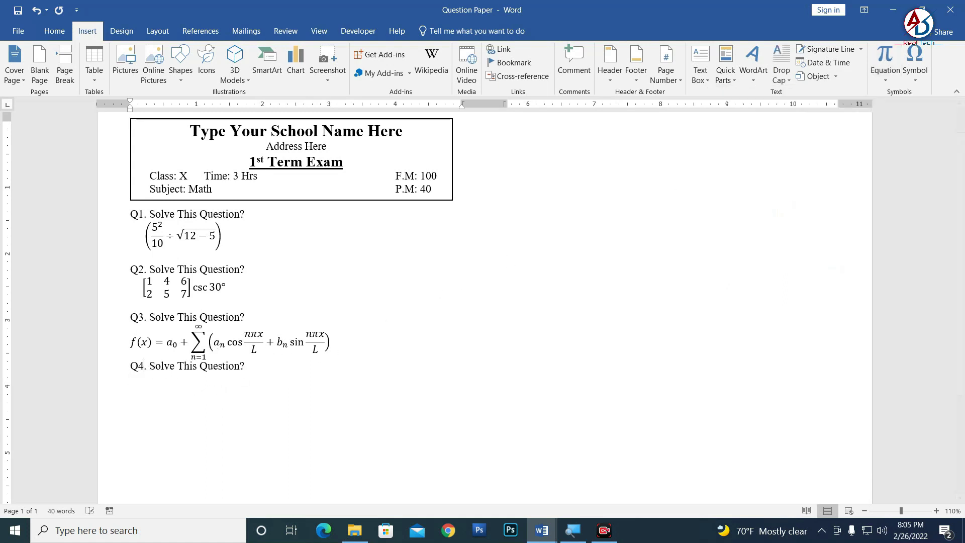
{"action": "key", "text": "Return"}
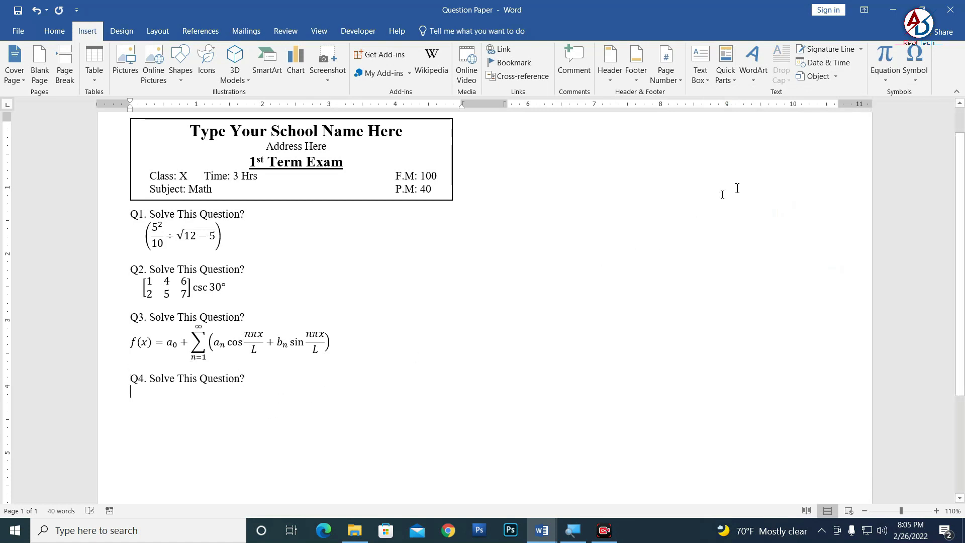
Insert the quadratic formula equation under Q4 and left-align it
{"action": "left_click", "coordinate": [886, 78]}
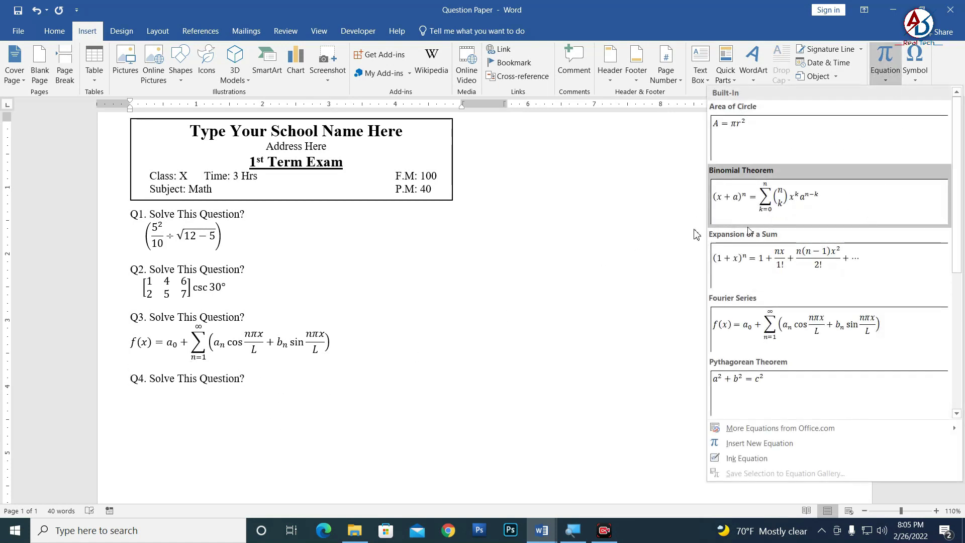
{"action": "left_click", "coordinate": [885, 54]}
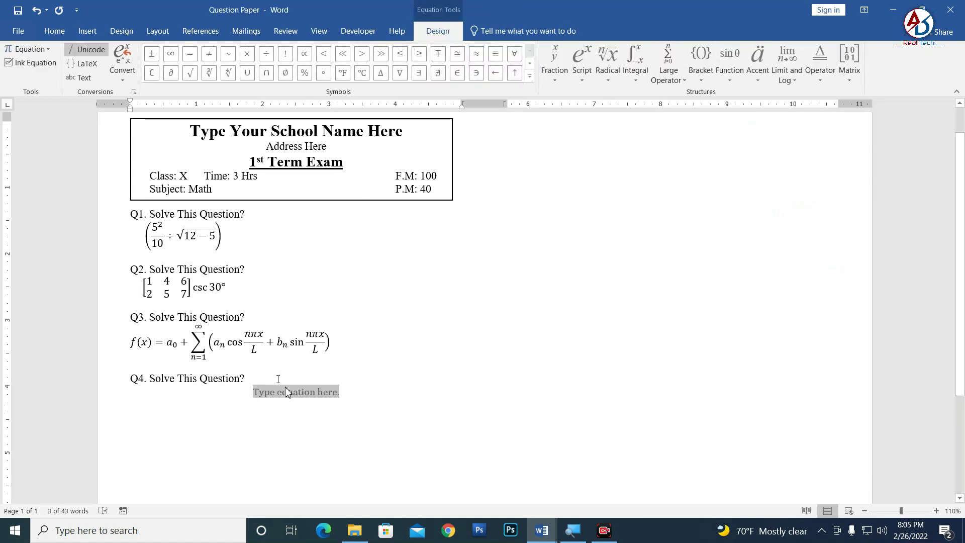
{"action": "left_click", "coordinate": [608, 59]}
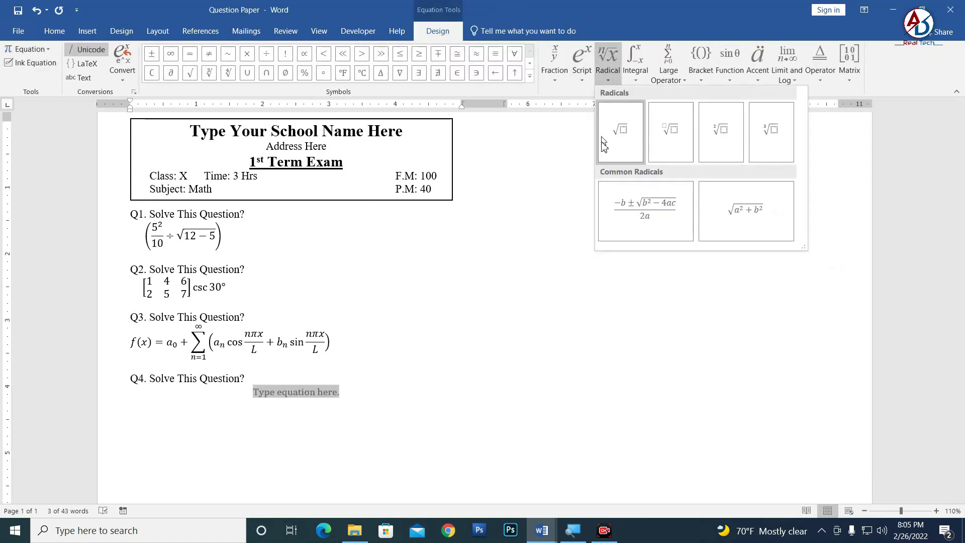
{"action": "left_click", "coordinate": [630, 186]}
{"action": "left_click", "coordinate": [262, 405]}
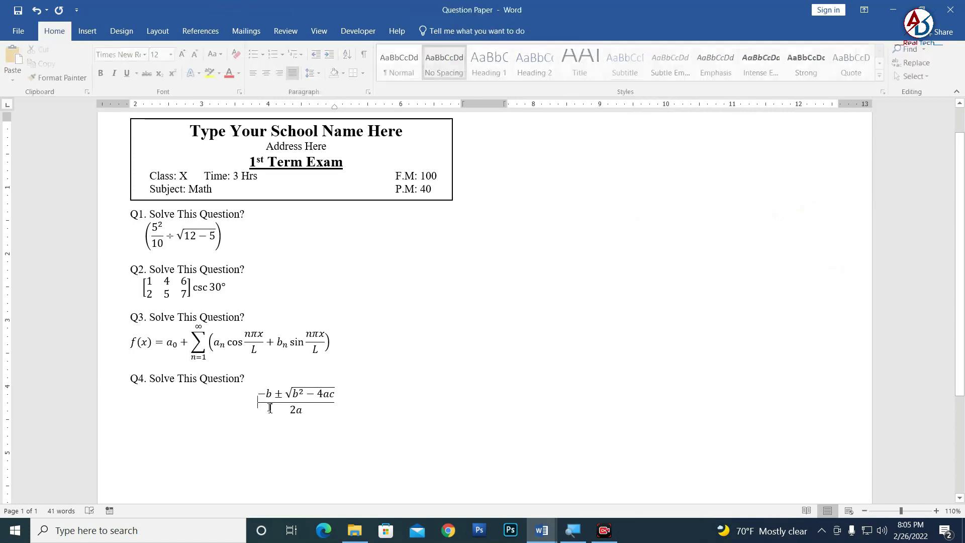
{"action": "key", "text": "BackSpace"}
{"action": "key", "text": "Return"}
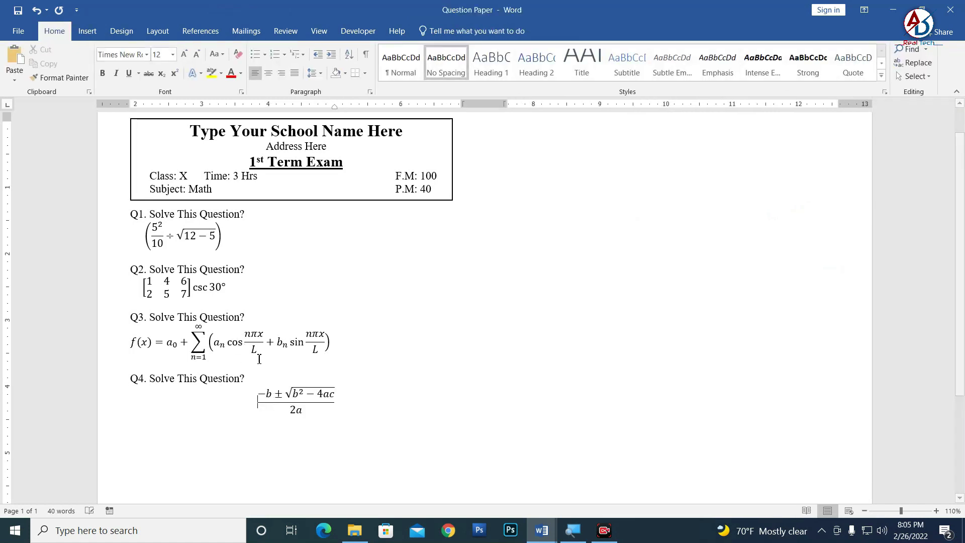
{"action": "left_click", "coordinate": [255, 72]}
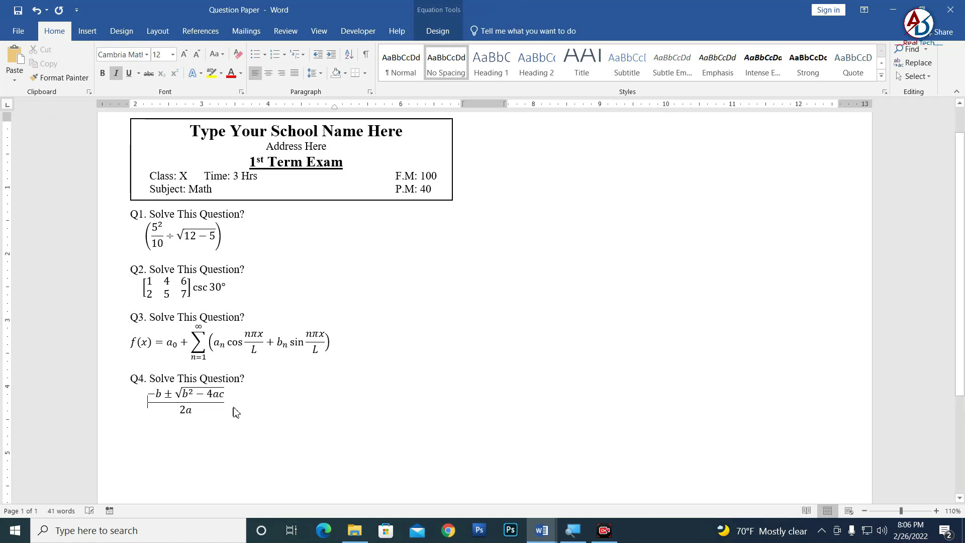
{"action": "left_click", "coordinate": [238, 407]}
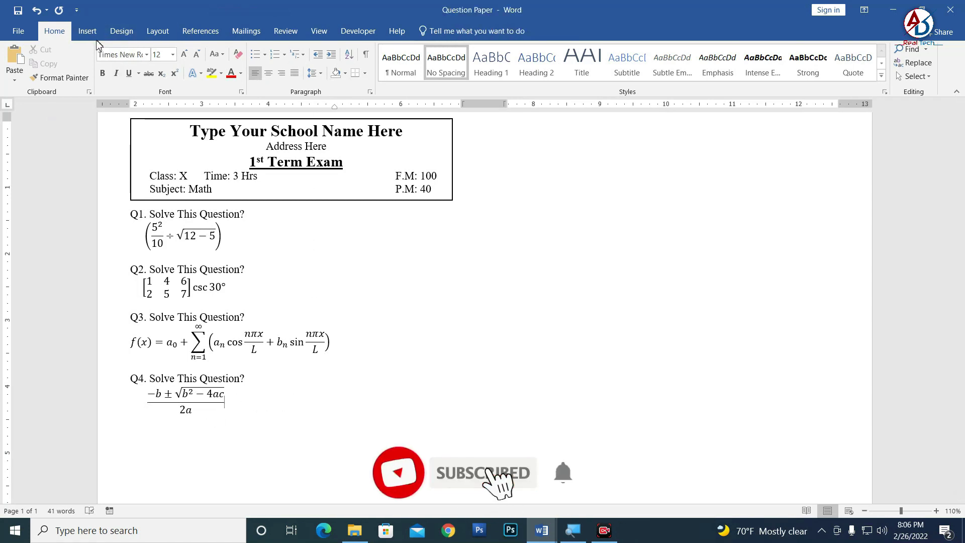
Add the limit of (1+1/n)^n as n→∞ after the quadratic formula
{"action": "left_click", "coordinate": [87, 31]}
{"action": "left_click", "coordinate": [885, 58]}
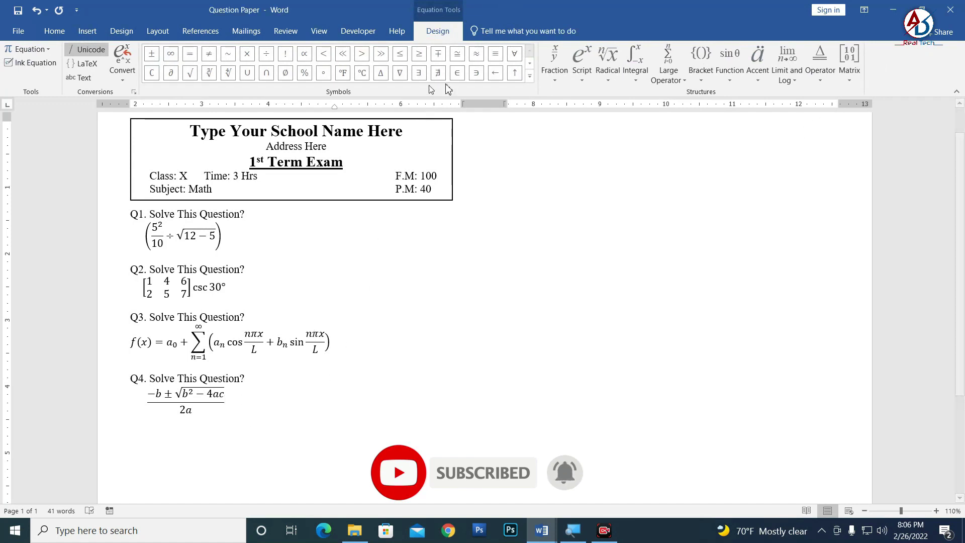
{"action": "left_click", "coordinate": [611, 68]}
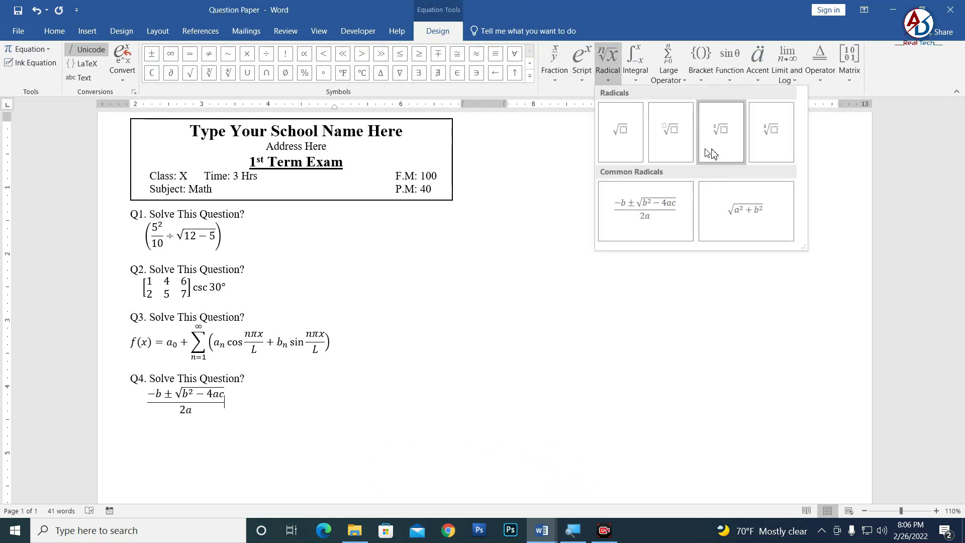
{"action": "left_click", "coordinate": [734, 75]}
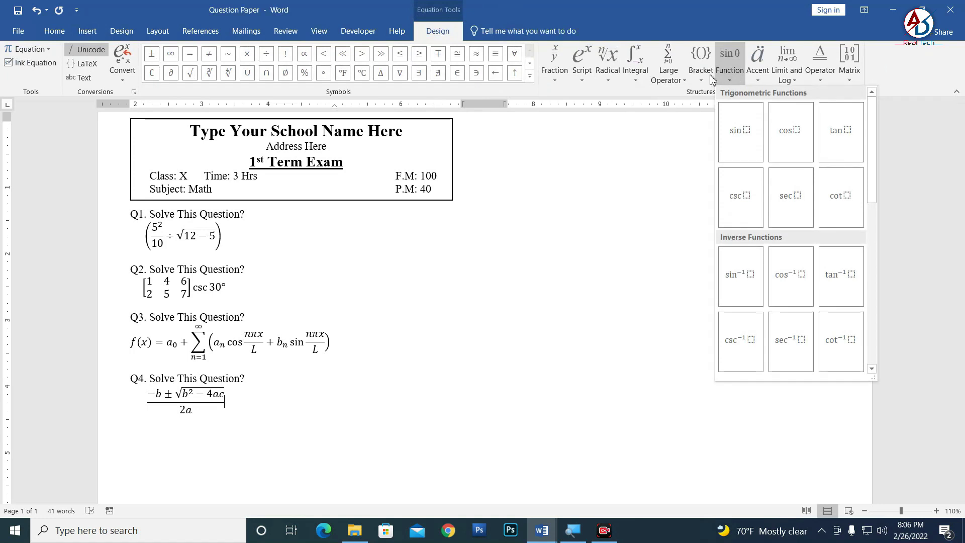
{"action": "left_click", "coordinate": [795, 80]}
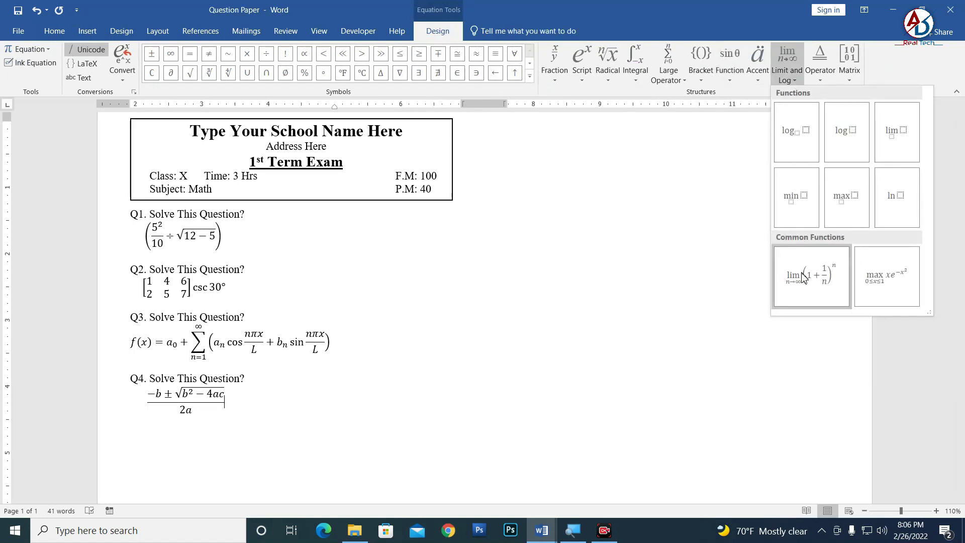
{"action": "left_click", "coordinate": [811, 276]}
{"action": "left_click", "coordinate": [291, 431]}
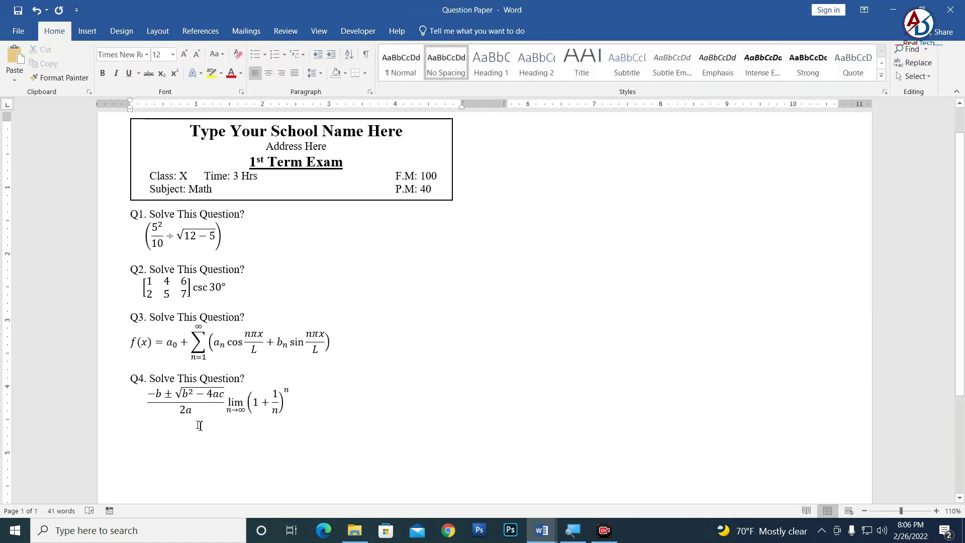
{"action": "scroll", "coordinate": [200, 433], "scroll_direction": "down", "scroll_amount": 1}
{"action": "scroll", "coordinate": [200, 442], "scroll_direction": "up", "scroll_amount": 1, "text": "ctrl"}
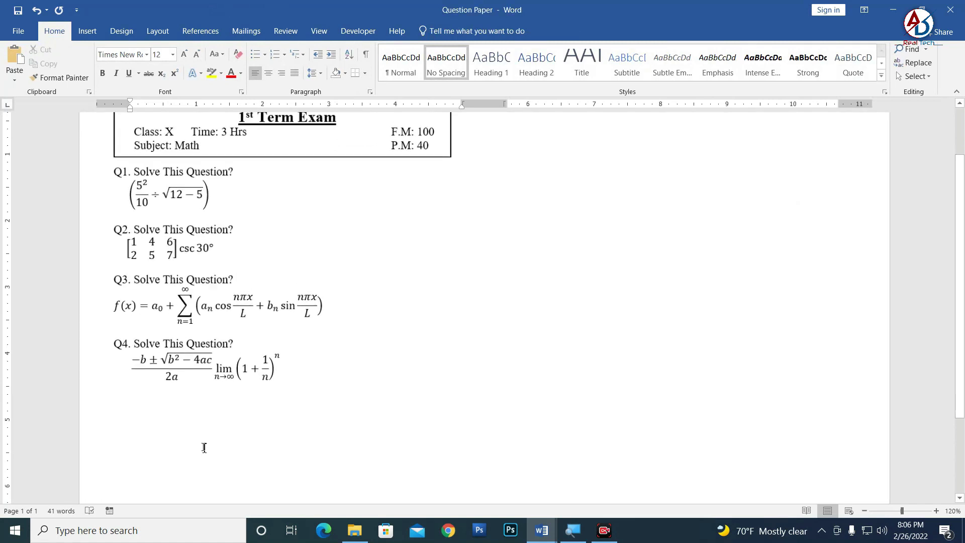
{"action": "left_click", "coordinate": [128, 359]}
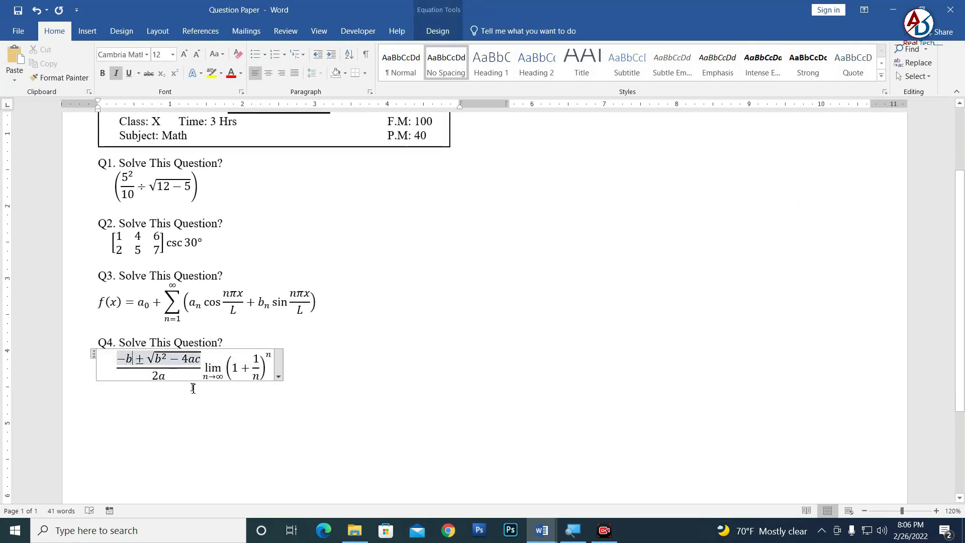
{"action": "left_click", "coordinate": [321, 365]}
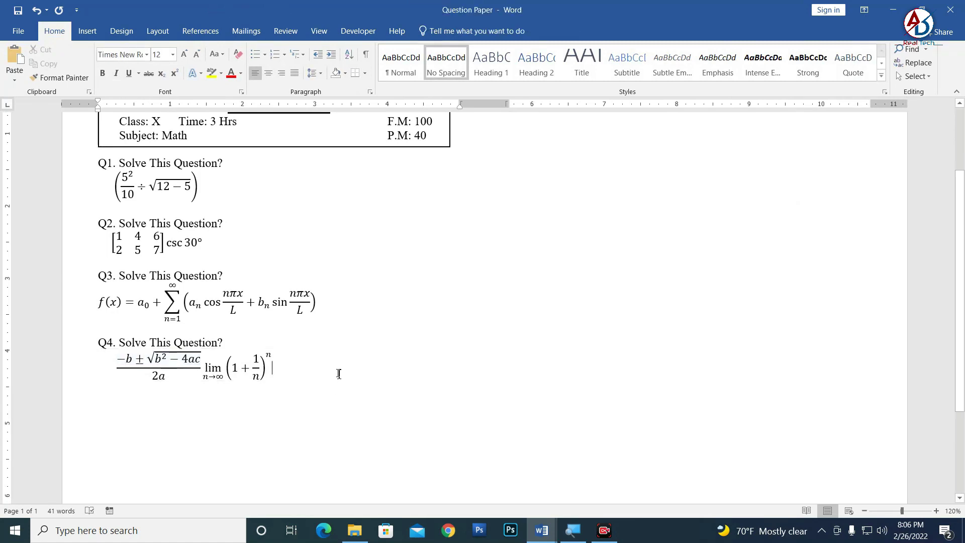
{"action": "scroll", "coordinate": [339, 373], "scroll_direction": "down", "scroll_amount": 3, "text": "ctrl"}
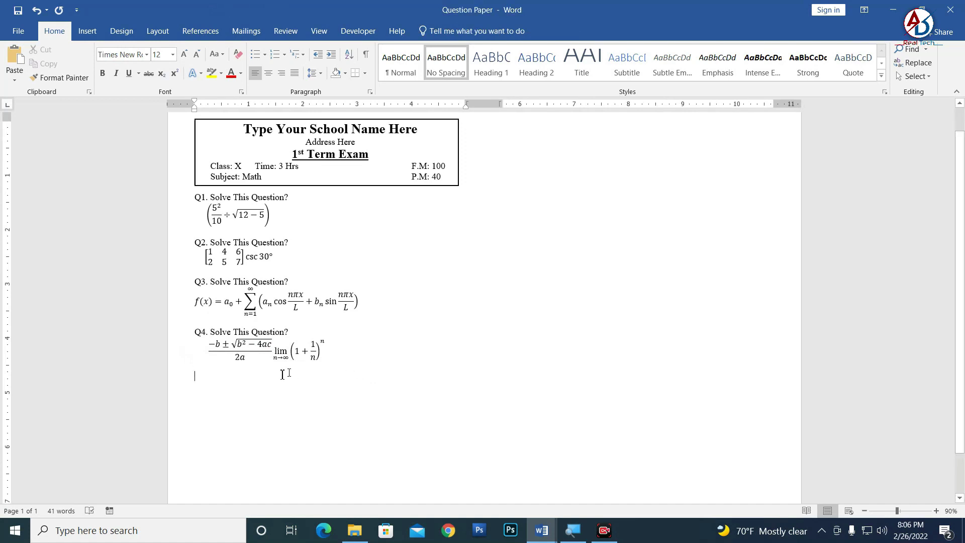
Paste a heading below Q4 and change it to 'Q1. Solve This Figure?'
{"action": "type", "text": "Q1. Solve This Question?"}
{"action": "left_click", "coordinate": [274, 421]}
{"action": "key", "text": "Delete"}
{"action": "key", "text": "Delete"}
Bring up the Shapes gallery from Insert
{"action": "left_click", "coordinate": [89, 33]}
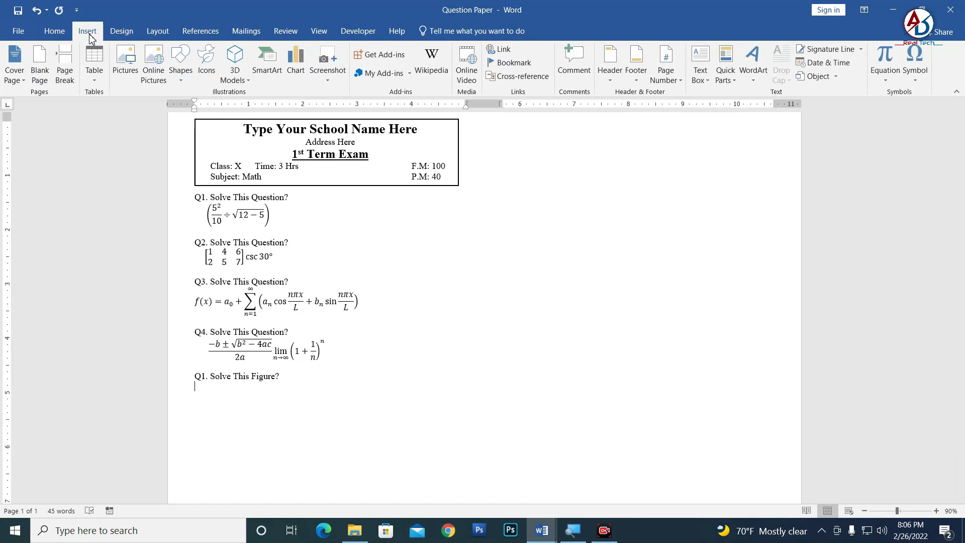
{"action": "left_click", "coordinate": [180, 70]}
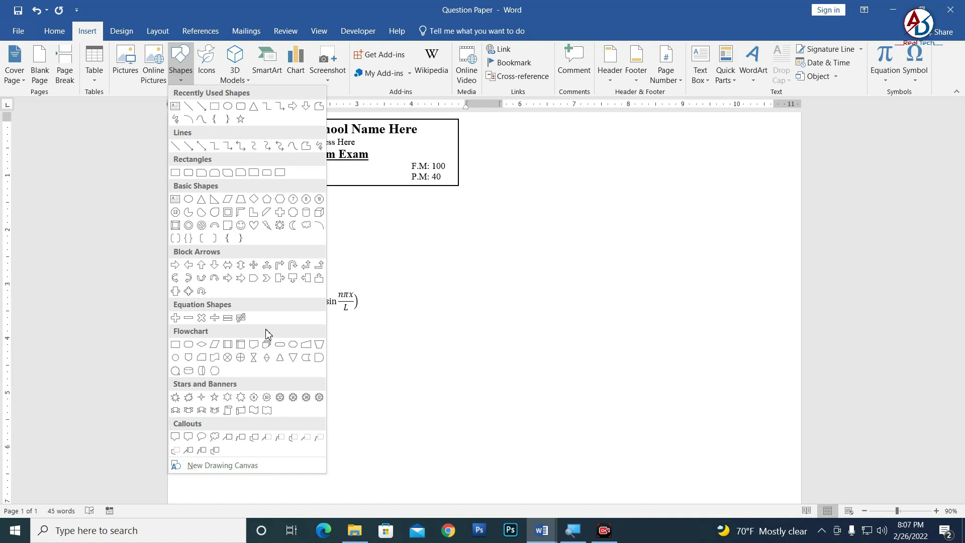
{"action": "left_click", "coordinate": [578, 396]}
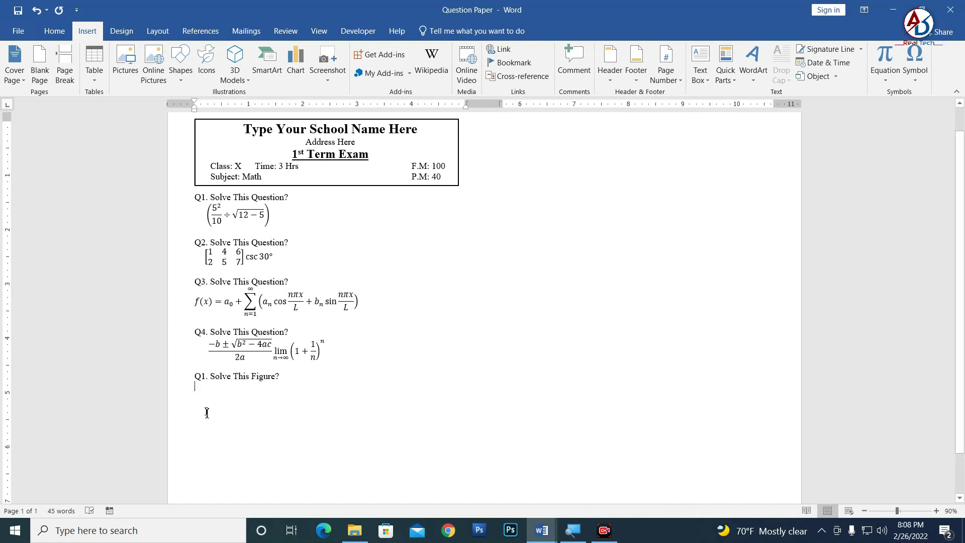
{"action": "left_click", "coordinate": [185, 75]}
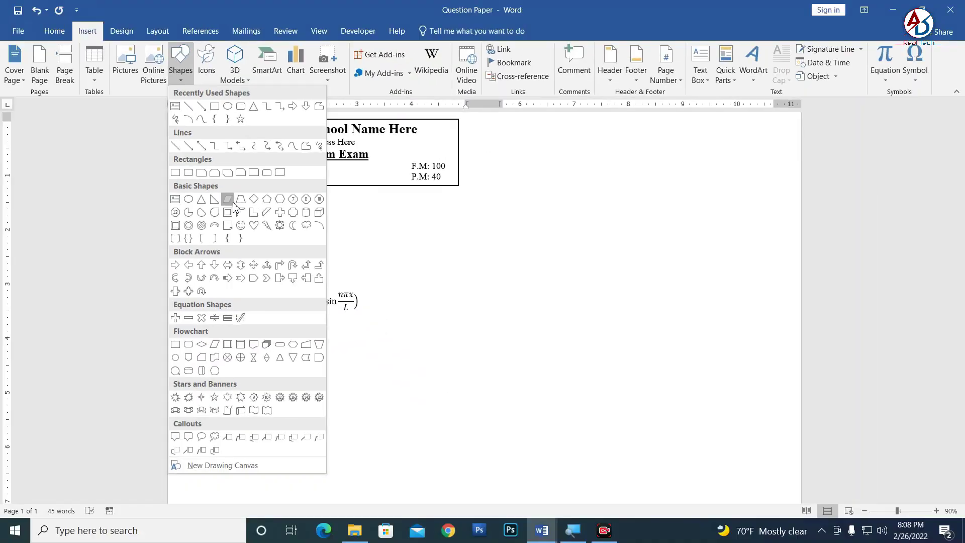
Draw a parallelogram below the 'Q1. Solve This Figure?' heading
{"action": "left_click", "coordinate": [233, 204]}
{"action": "left_click_drag", "start_coordinate": [205, 396], "coordinate": [277, 427]}
{"action": "scroll", "coordinate": [284, 427], "scroll_direction": "up", "scroll_amount": 4, "text": "ctrl"}
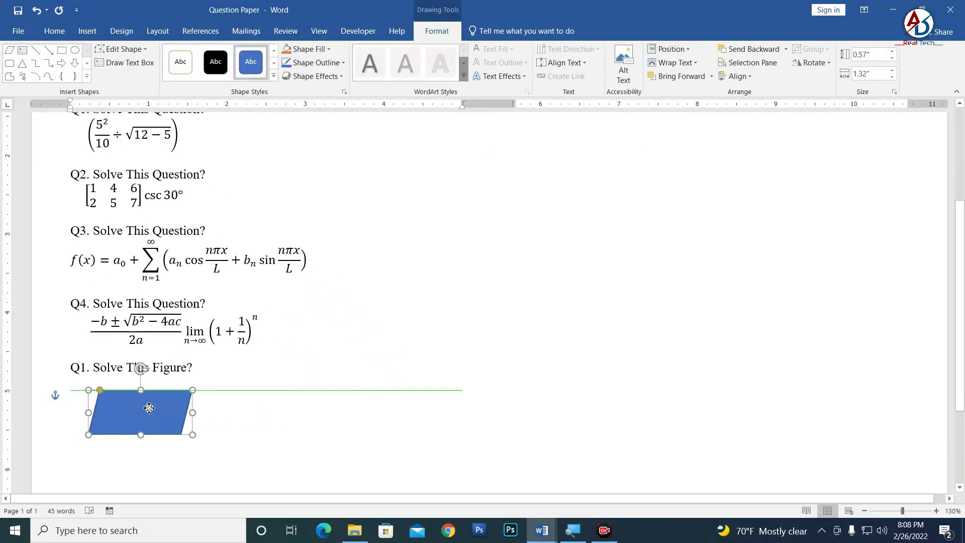
{"action": "left_click_drag", "start_coordinate": [149, 408], "coordinate": [152, 408]}
Set the parallelogram to No Fill with a black outline
{"action": "left_click", "coordinate": [311, 49]}
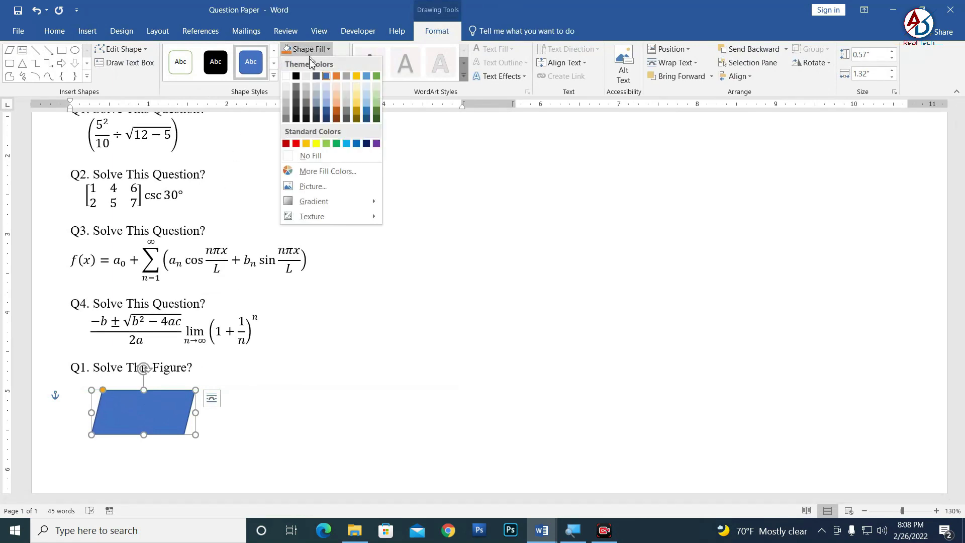
{"action": "left_click", "coordinate": [301, 156]}
{"action": "left_click", "coordinate": [307, 62]}
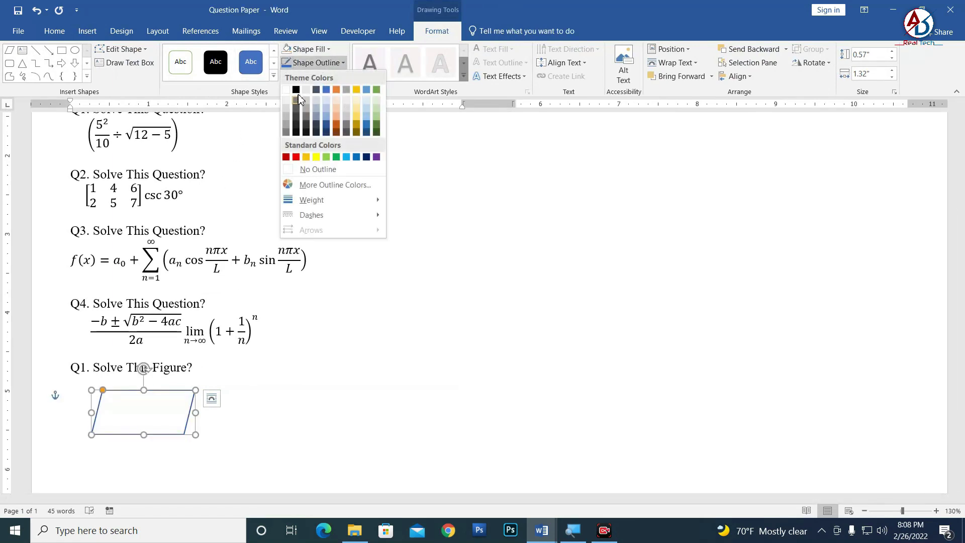
{"action": "left_click", "coordinate": [298, 99]}
{"action": "left_click", "coordinate": [224, 399]}
{"action": "scroll", "coordinate": [205, 439], "scroll_direction": "down", "scroll_amount": 7, "text": "ctrl"}
{"action": "scroll", "coordinate": [270, 430], "scroll_direction": "down", "scroll_amount": 3, "text": "ctrl"}
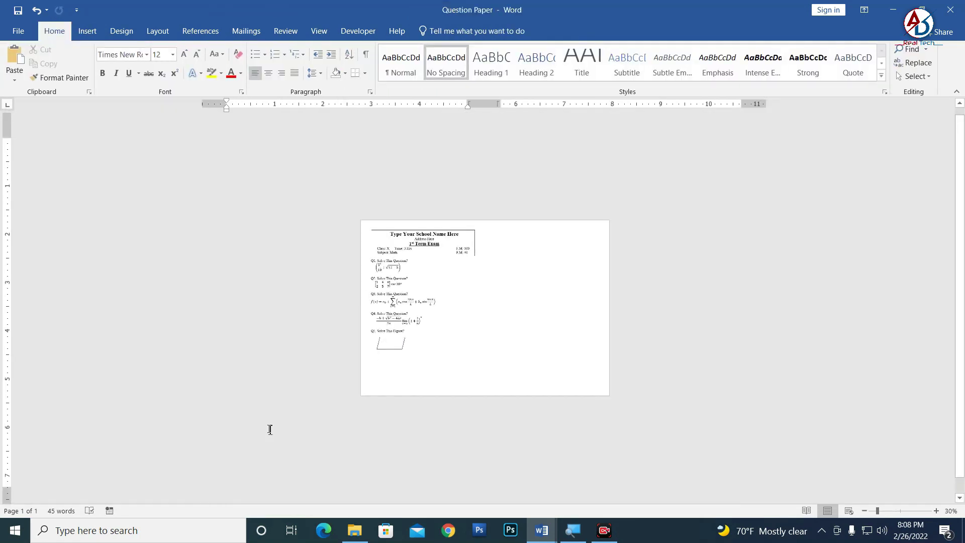
{"action": "scroll", "coordinate": [301, 402], "scroll_direction": "up", "scroll_amount": 2, "text": "ctrl"}
{"action": "scroll", "coordinate": [331, 404], "scroll_direction": "up", "scroll_amount": 1, "text": "ctrl"}
{"action": "scroll", "coordinate": [276, 402], "scroll_direction": "up", "scroll_amount": 5, "text": "ctrl"}
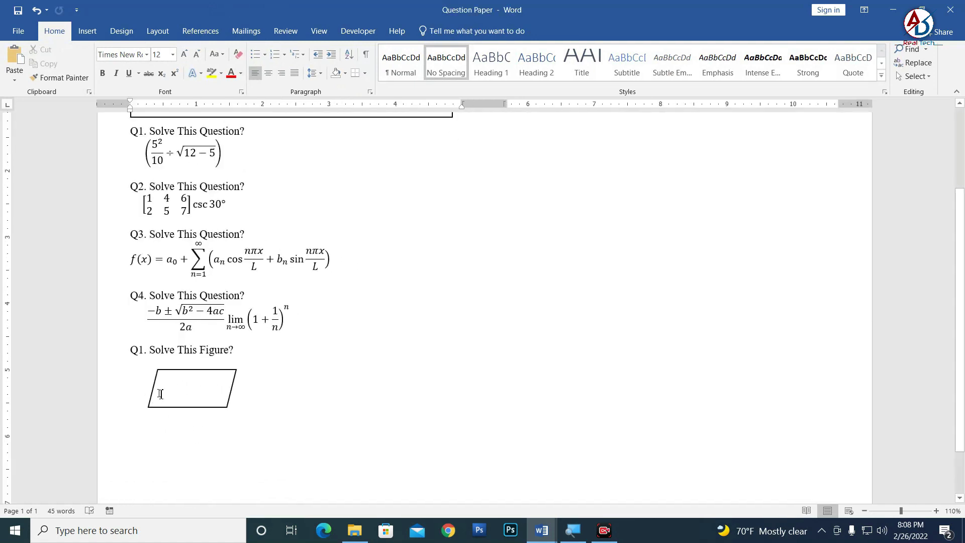
{"action": "scroll", "coordinate": [259, 402], "scroll_direction": "up", "scroll_amount": 1, "text": "ctrl"}
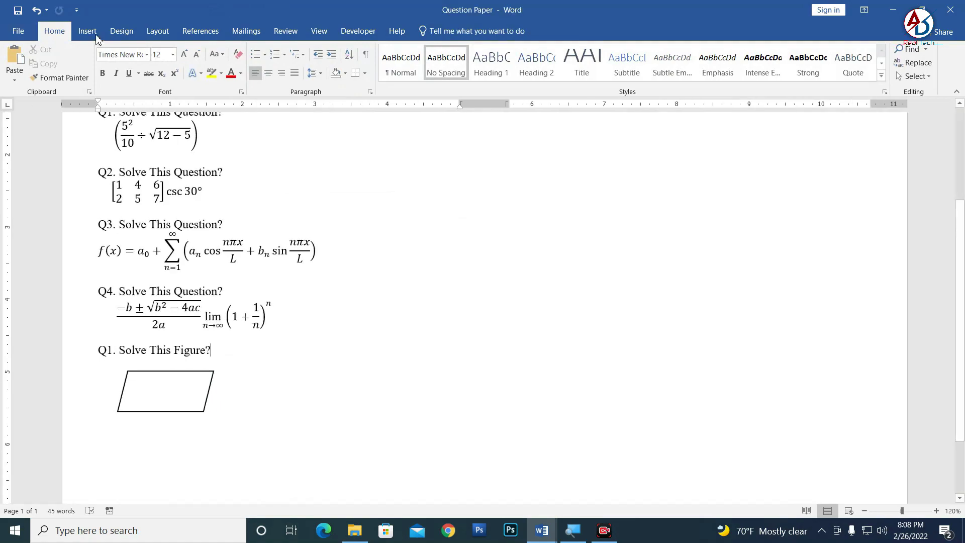
{"action": "left_click", "coordinate": [90, 33]}
Draw a small arc and move it onto the parallelogram's bottom-left corner
{"action": "left_click", "coordinate": [180, 68]}
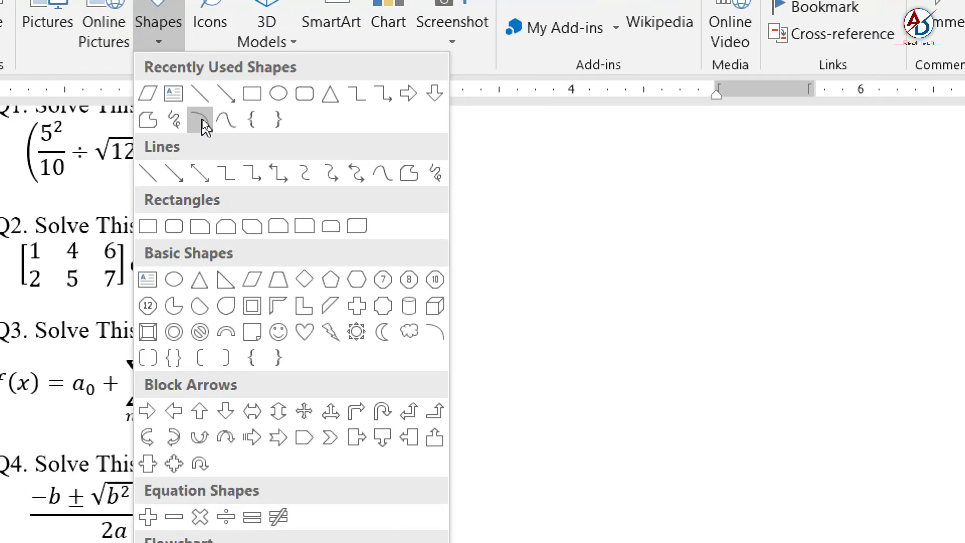
{"action": "left_click", "coordinate": [202, 121]}
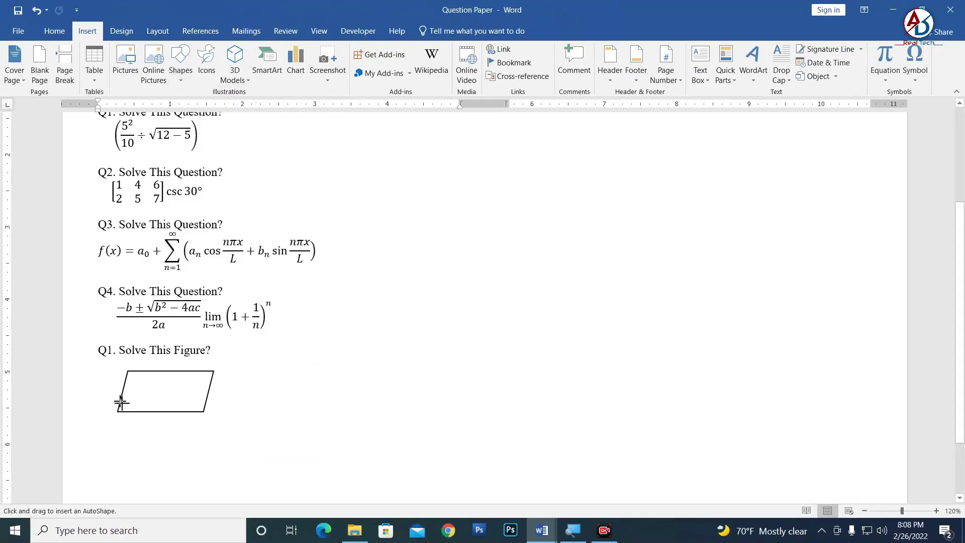
{"action": "scroll", "coordinate": [121, 402], "scroll_direction": "up", "scroll_amount": 1, "text": "ctrl"}
{"action": "scroll", "coordinate": [101, 416], "scroll_direction": "up", "scroll_amount": 3, "text": "ctrl"}
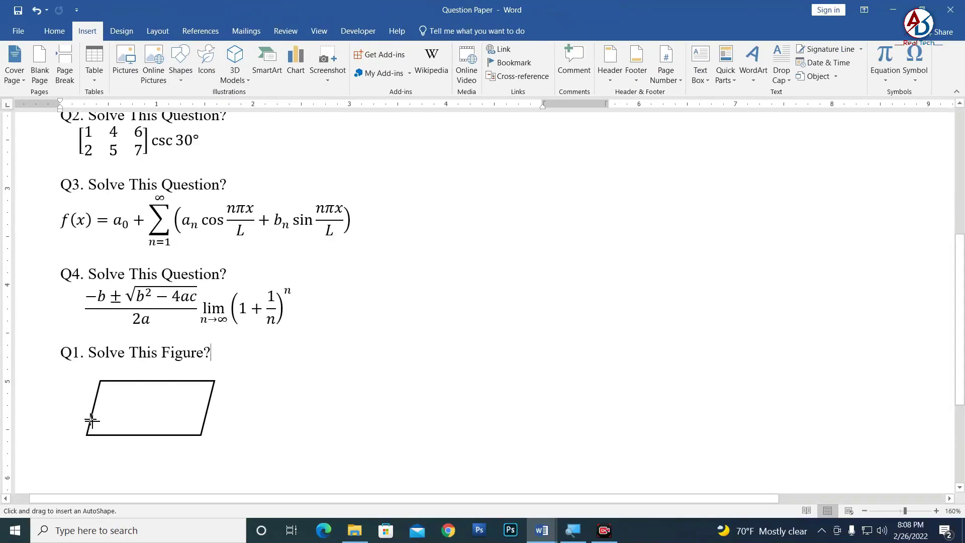
{"action": "left_click_drag", "start_coordinate": [91, 420], "coordinate": [121, 460]}
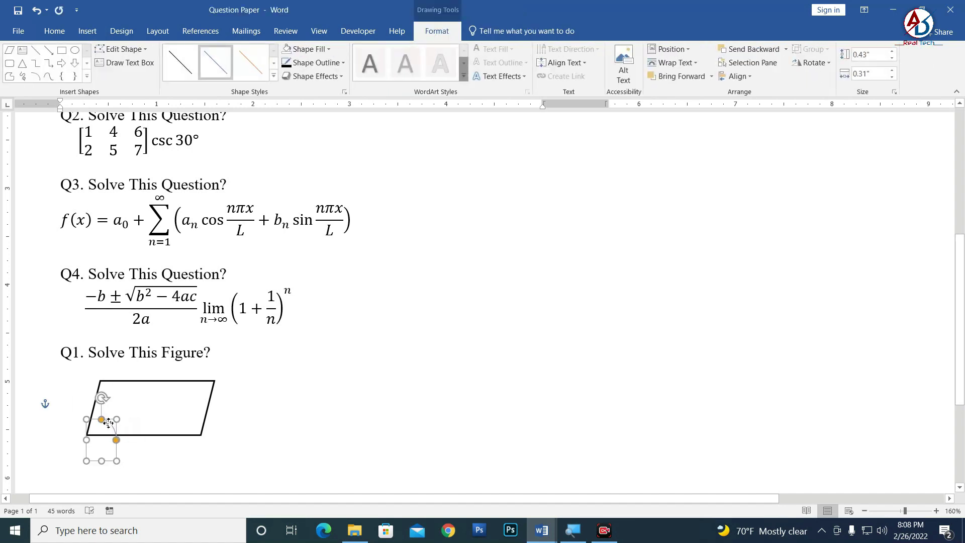
{"action": "left_click_drag", "start_coordinate": [116, 426], "coordinate": [101, 425]}
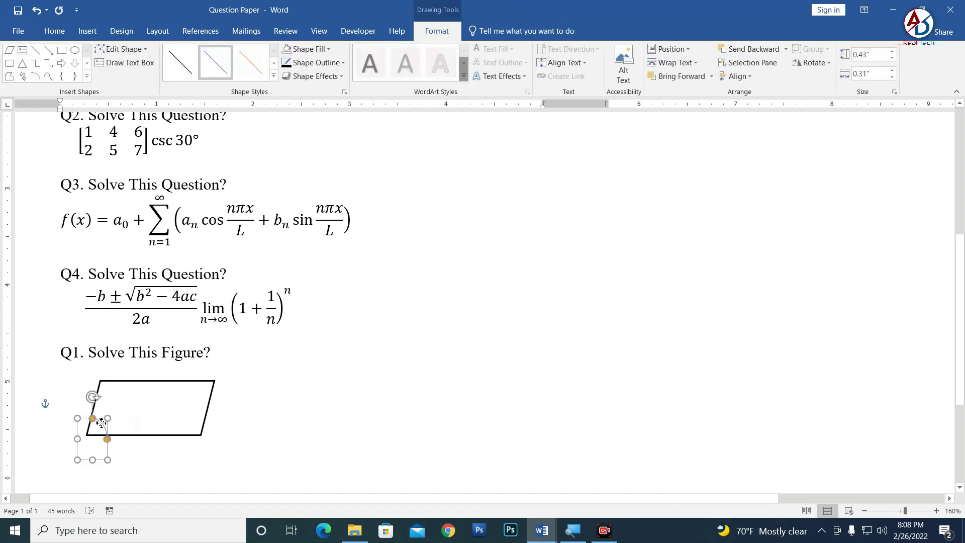
Give the arc a black outline with a 1 pt weight
{"action": "left_click", "coordinate": [312, 63]}
{"action": "left_click", "coordinate": [296, 90]}
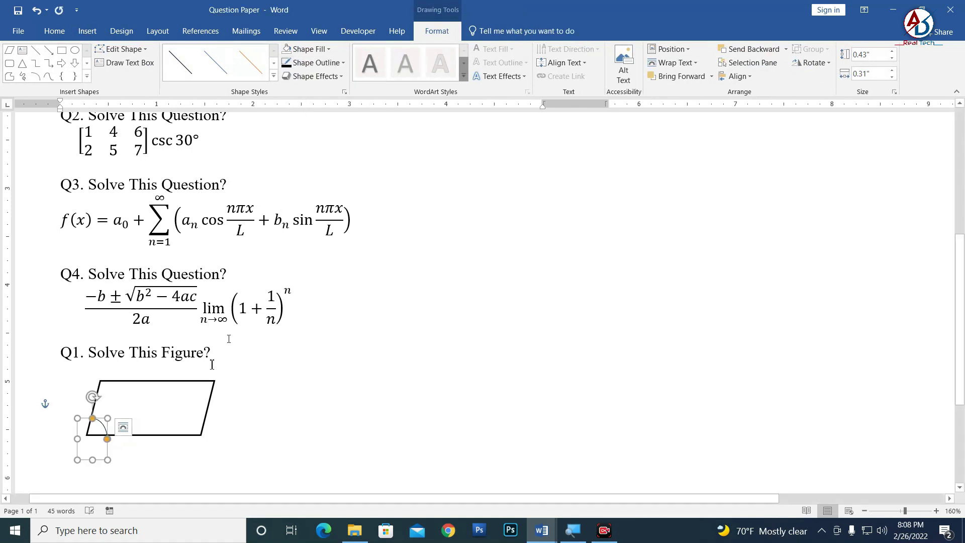
{"action": "left_click", "coordinate": [107, 441]}
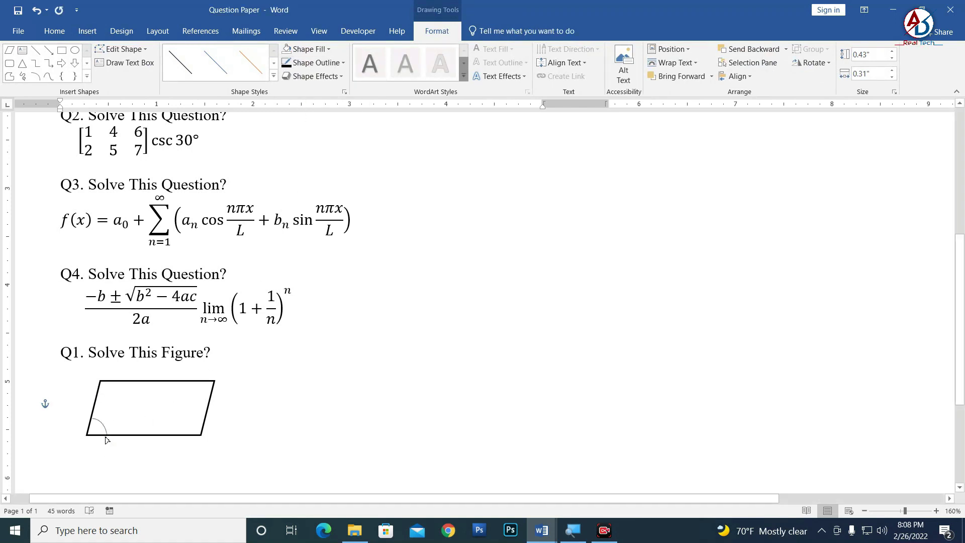
{"action": "left_click", "coordinate": [107, 440]}
{"action": "left_click", "coordinate": [314, 62]}
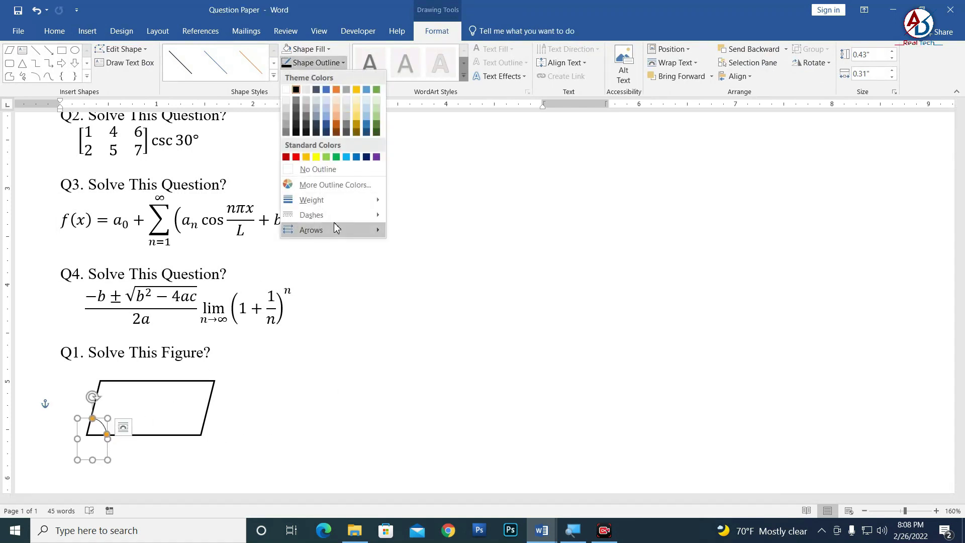
{"action": "mouse_move", "coordinate": [311, 200]}
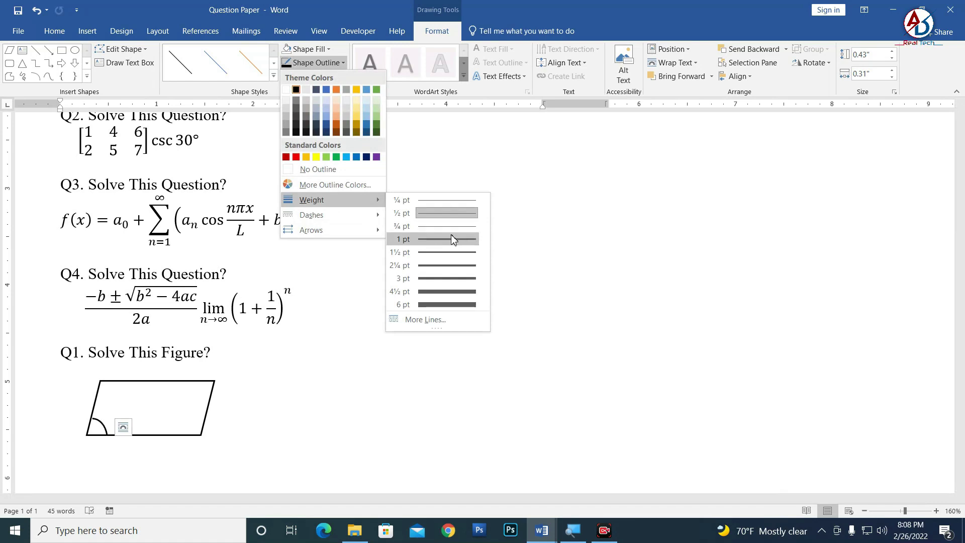
{"action": "left_click", "coordinate": [451, 227]}
{"action": "left_click", "coordinate": [355, 429]}
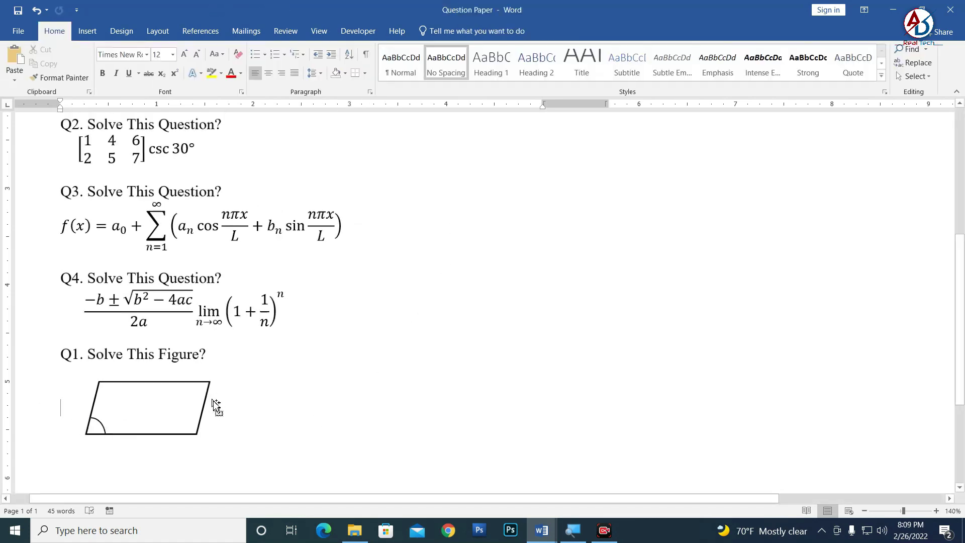
Change the bottom-left angle arc's outline from solid to a dashed line style
{"action": "scroll", "coordinate": [158, 444], "scroll_direction": "up", "scroll_amount": 2}
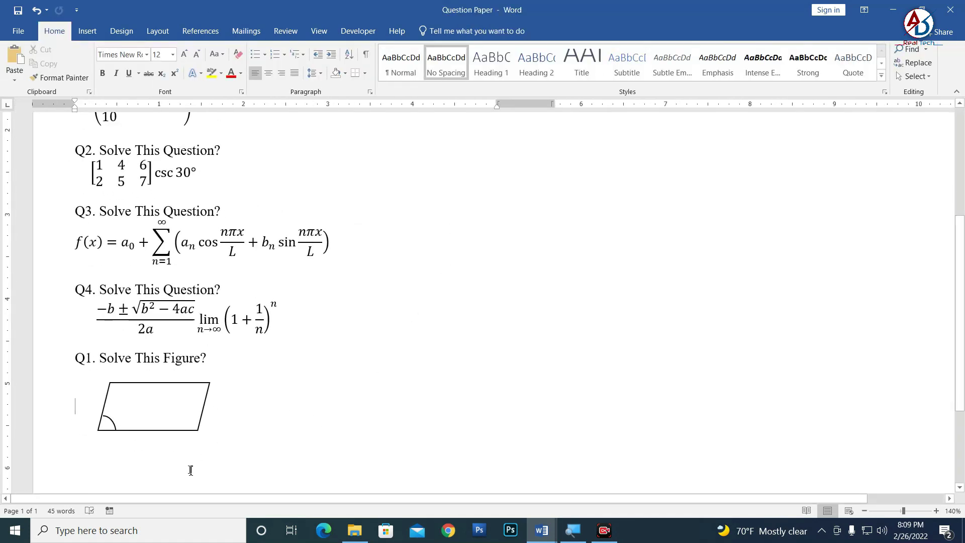
{"action": "left_click", "coordinate": [112, 424]}
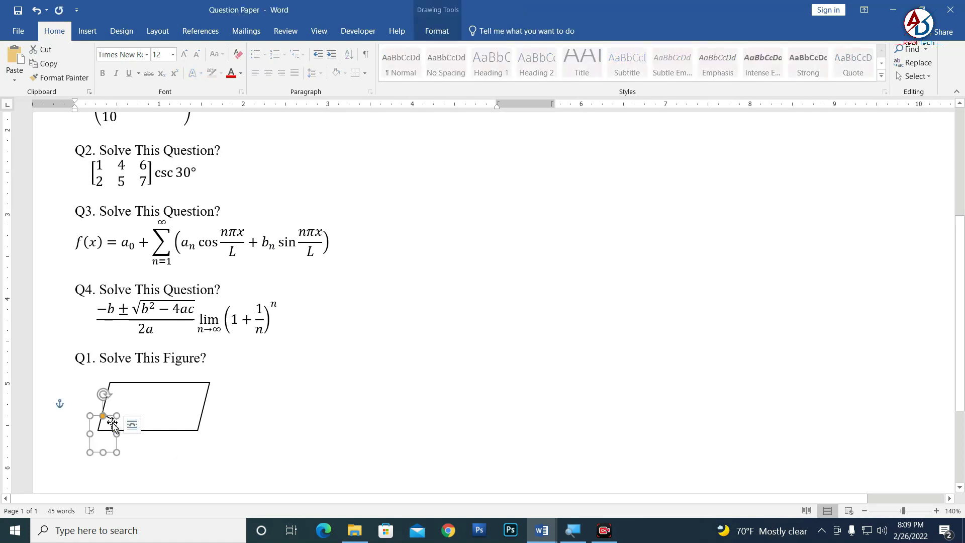
{"action": "left_click", "coordinate": [437, 31]}
{"action": "left_click", "coordinate": [316, 62]}
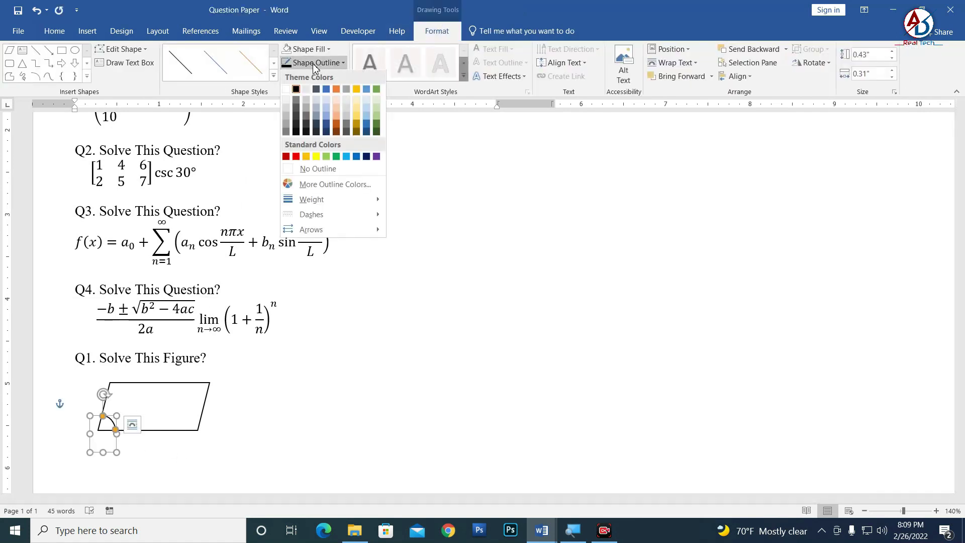
{"action": "mouse_move", "coordinate": [311, 215]}
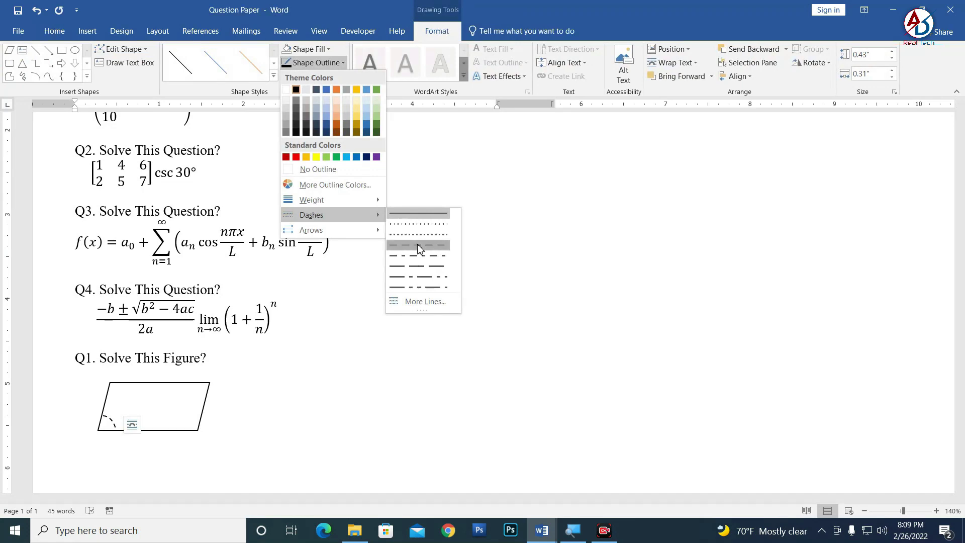
{"action": "left_click", "coordinate": [417, 243]}
{"action": "left_click", "coordinate": [55, 427]}
{"action": "scroll", "coordinate": [138, 450], "scroll_direction": "down", "scroll_amount": 5, "text": "ctrl"}
{"action": "scroll", "coordinate": [138, 451], "scroll_direction": "up", "scroll_amount": 6, "text": "ctrl"}
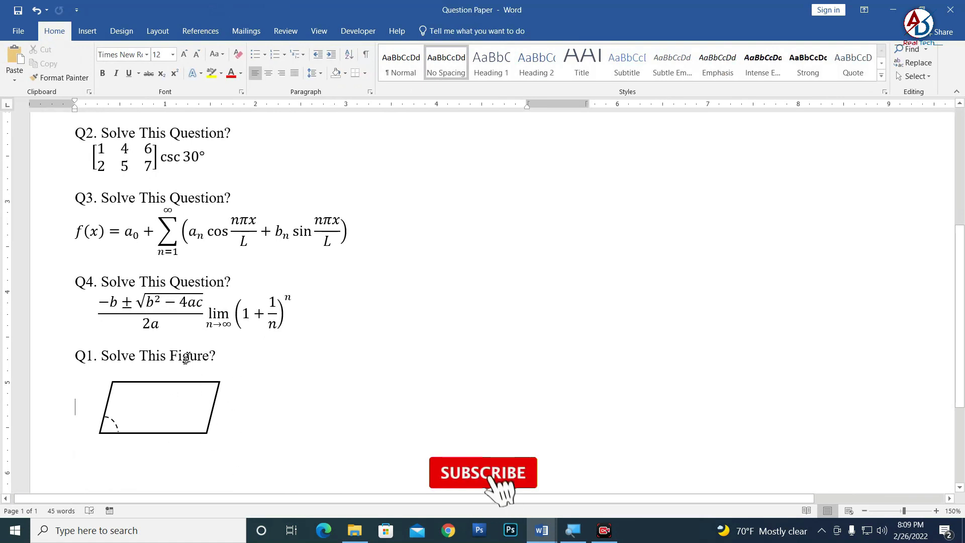
Draw a larger arc and rotate it about 45° onto the parallelogram's top-right corner
{"action": "left_click", "coordinate": [87, 33]}
{"action": "left_click", "coordinate": [184, 73]}
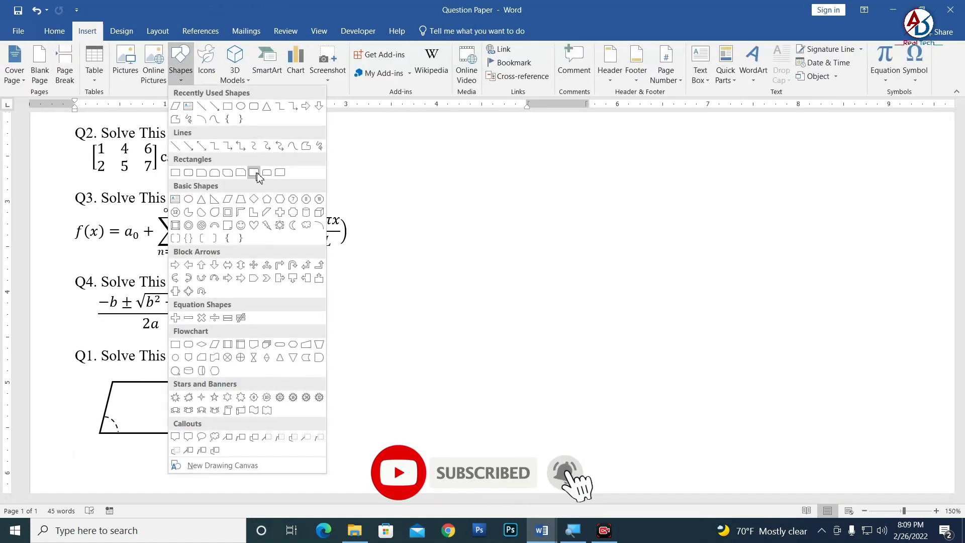
{"action": "left_click", "coordinate": [201, 119]}
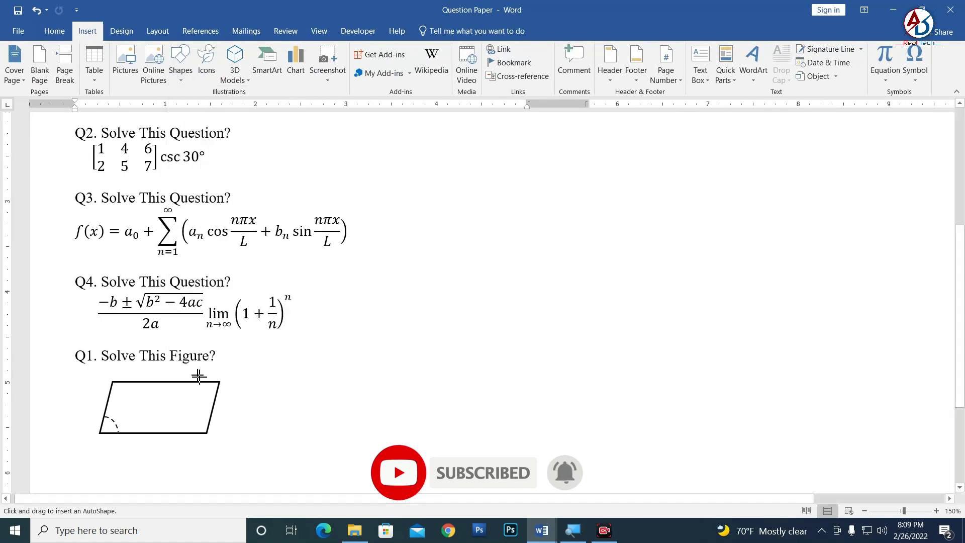
{"action": "mouse_move", "coordinate": [249, 387]}
{"action": "left_mouse_down"}
{"action": "mouse_move", "coordinate": [330, 441]}
{"action": "mouse_move", "coordinate": [345, 471]}
{"action": "left_mouse_up"}
{"action": "left_click_drag", "start_coordinate": [330, 389], "coordinate": [220, 372]}
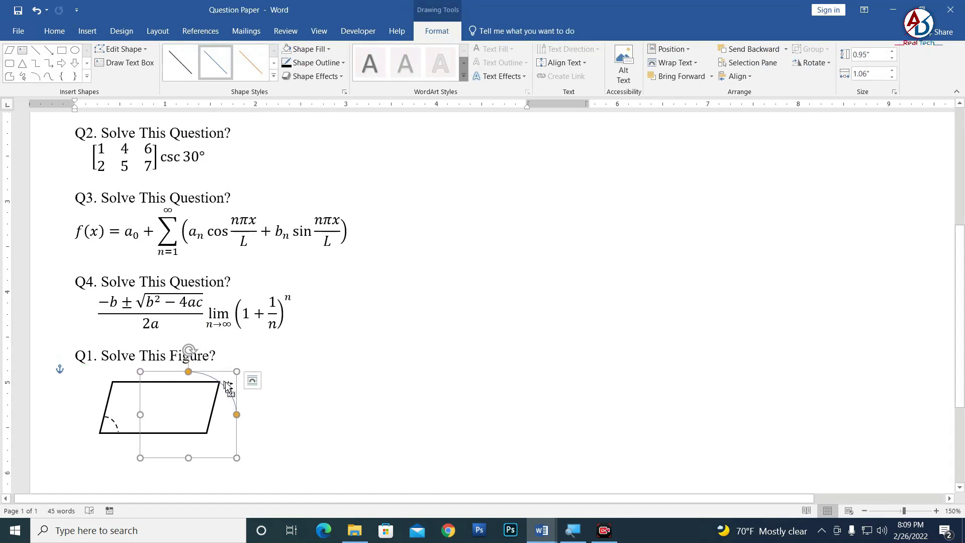
{"action": "mouse_move", "coordinate": [189, 351]}
{"action": "left_mouse_down"}
{"action": "mouse_move", "coordinate": [248, 386]}
{"action": "mouse_move", "coordinate": [267, 418]}
{"action": "left_mouse_up"}
Undo a stray arc move so the two arcs cross at the top-right corner
{"action": "left_click_drag", "start_coordinate": [254, 457], "coordinate": [230, 385]}
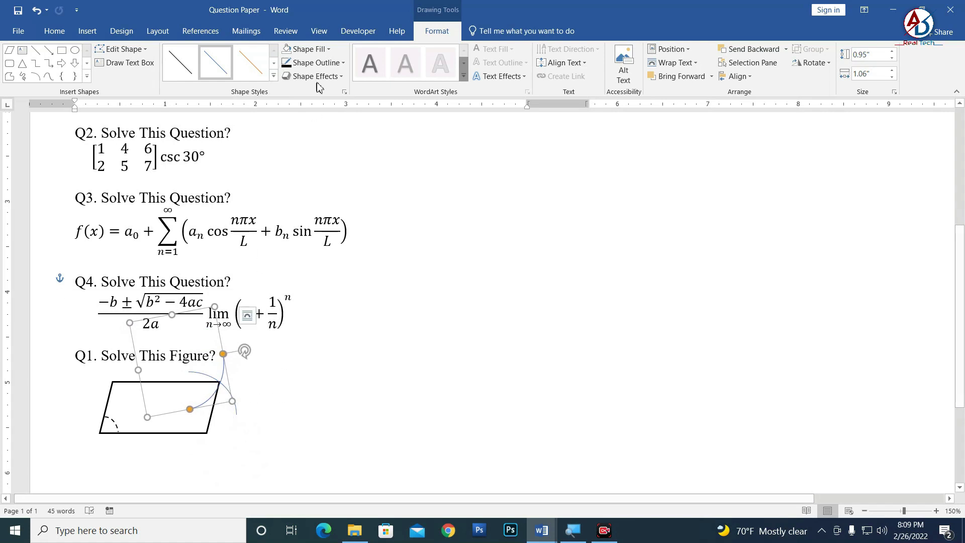
{"action": "key", "text": "ctrl+z"}
{"action": "left_click", "coordinate": [237, 417]}
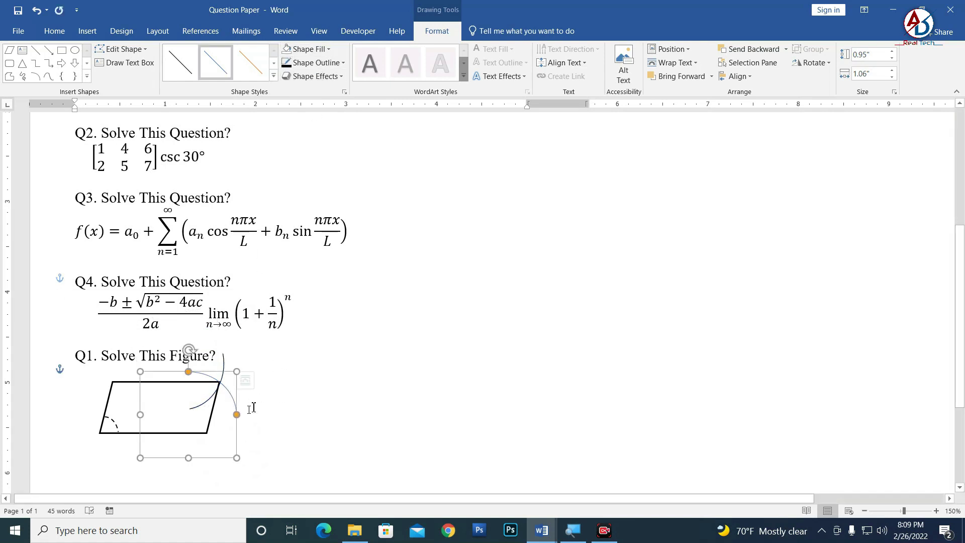
{"action": "left_click", "coordinate": [342, 388]}
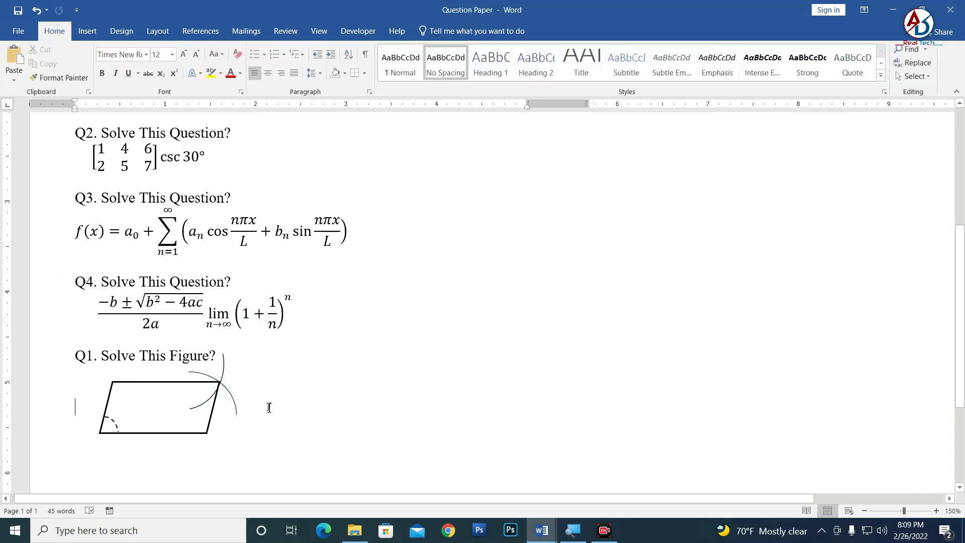
{"action": "scroll", "coordinate": [265, 405], "scroll_direction": "down", "scroll_amount": 6}
{"action": "scroll", "coordinate": [271, 417], "scroll_direction": "down", "scroll_amount": 4}
{"action": "scroll", "coordinate": [278, 431], "scroll_direction": "up", "scroll_amount": 6}
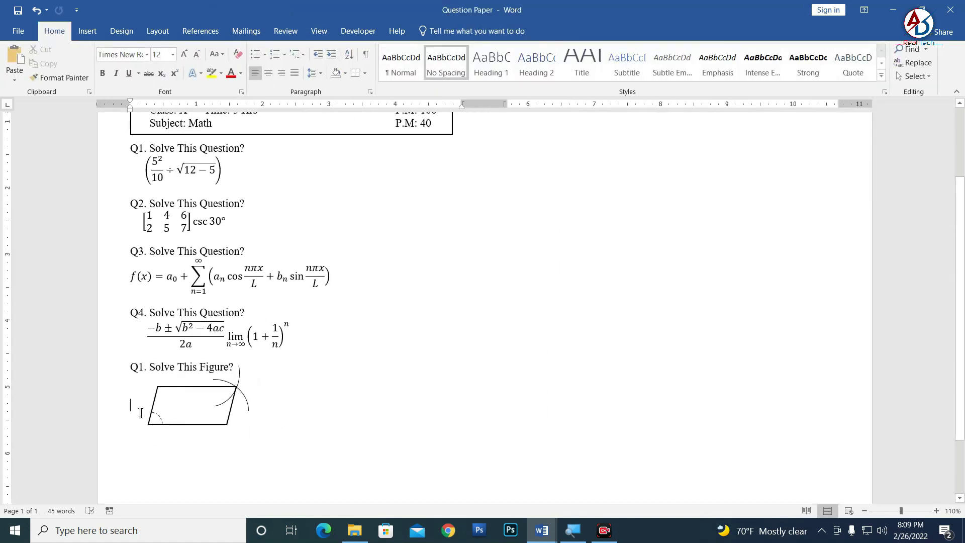
{"action": "scroll", "coordinate": [302, 428], "scroll_direction": "up", "scroll_amount": 1}
{"action": "scroll", "coordinate": [283, 428], "scroll_direction": "up", "scroll_amount": 1}
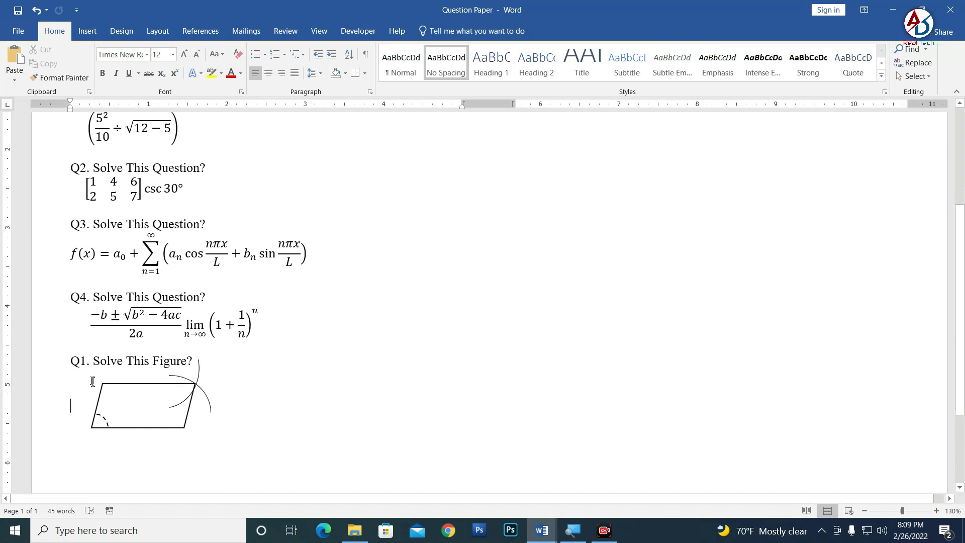
{"action": "scroll", "coordinate": [172, 416], "scroll_direction": "down", "scroll_amount": 3}
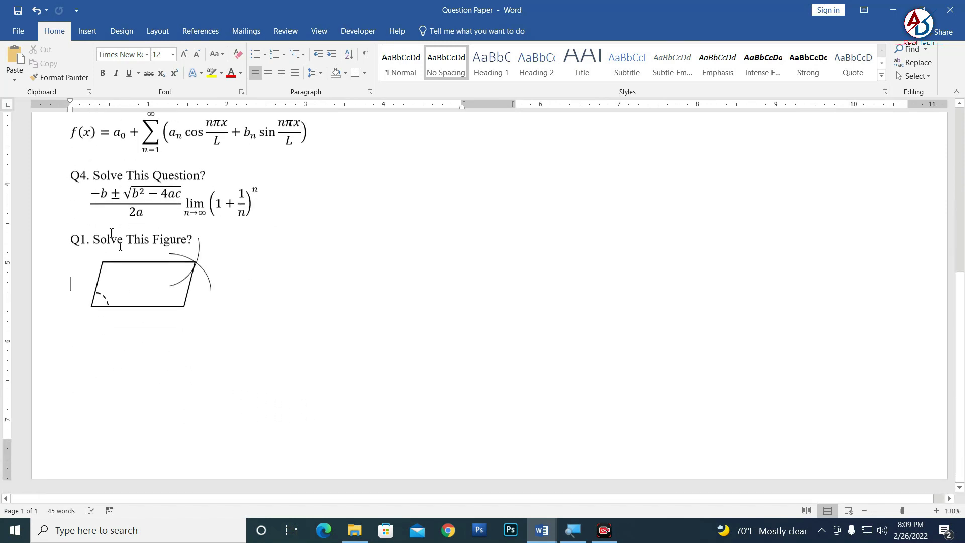
Draw a text box under the parallelogram and type the labels A, B, C in a smaller font
{"action": "left_click", "coordinate": [88, 30]}
{"action": "left_click", "coordinate": [191, 82]}
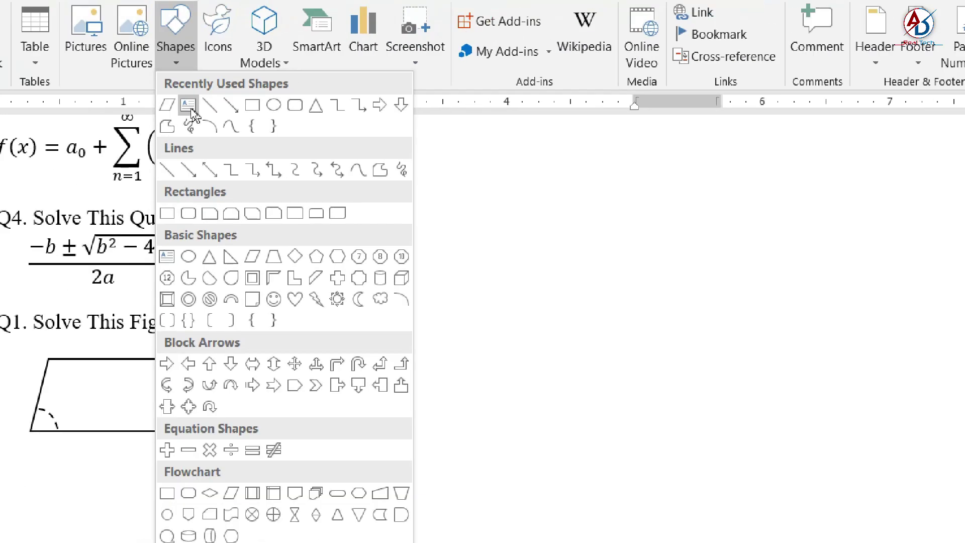
{"action": "left_click", "coordinate": [190, 108]}
{"action": "left_click_drag", "start_coordinate": [81, 312], "coordinate": [226, 338]}
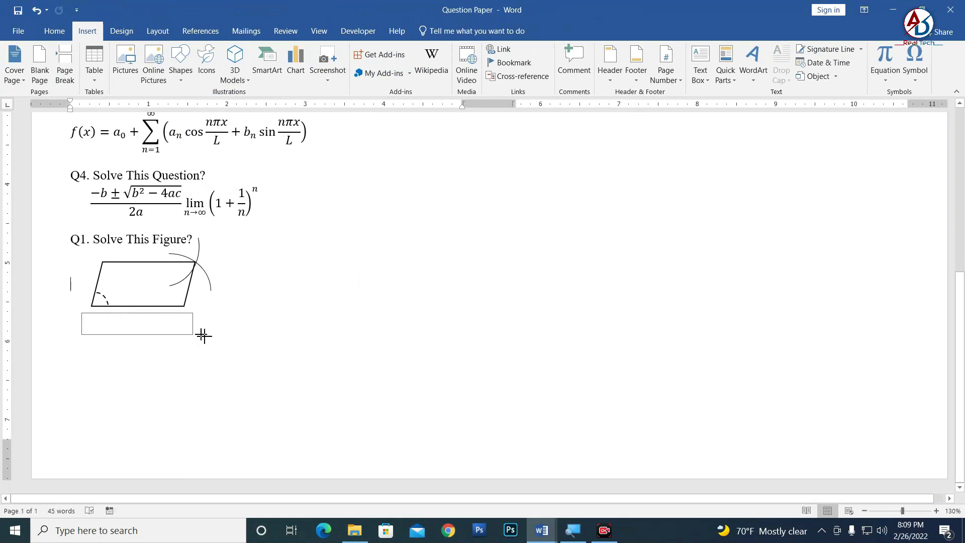
{"action": "left_click", "coordinate": [54, 30]}
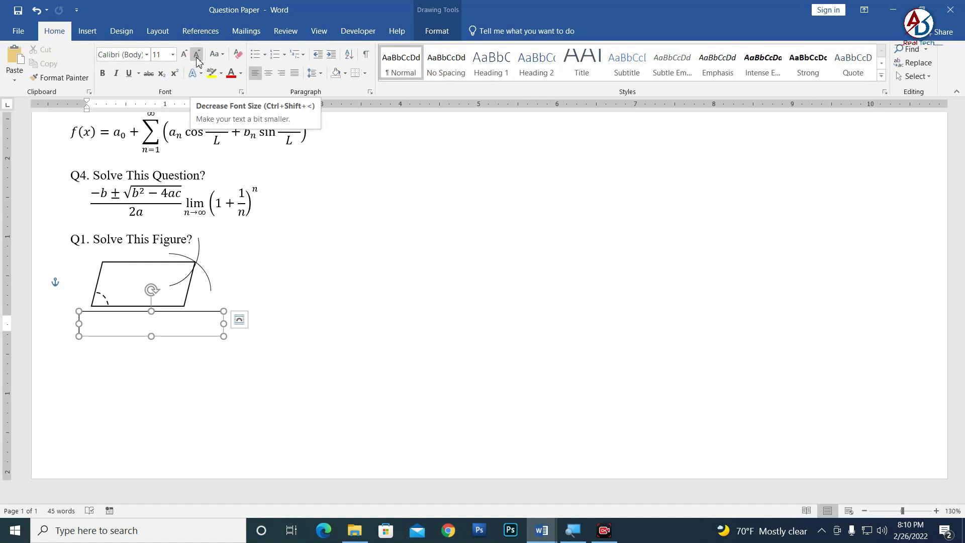
{"action": "left_click", "coordinate": [197, 54]}
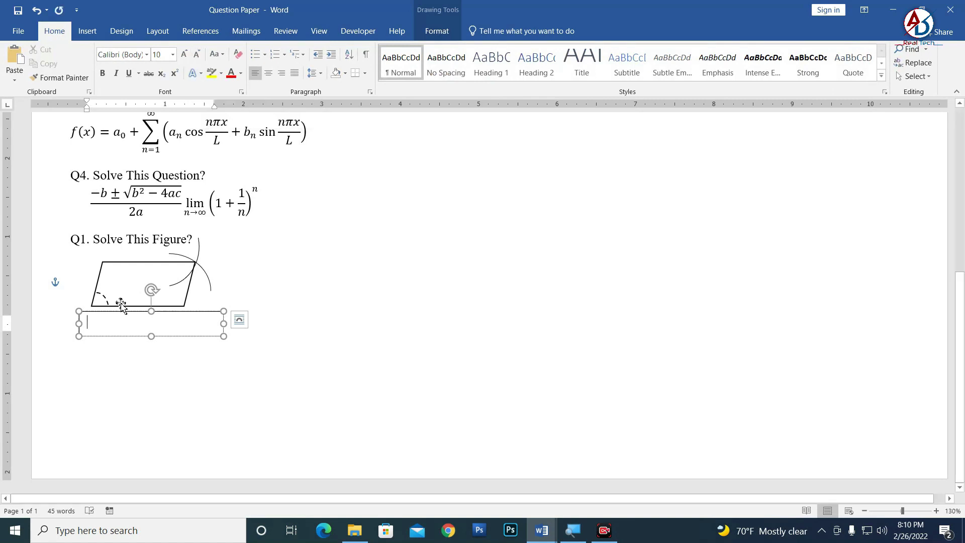
{"action": "type", "text": "A"}
{"action": "type", "text": "                   B                     "}
{"action": "type", "text": "C"}
Resize the label box, set its fill and outline to none, and move it under the base
{"action": "left_click_drag", "start_coordinate": [224, 323], "coordinate": [196, 324]}
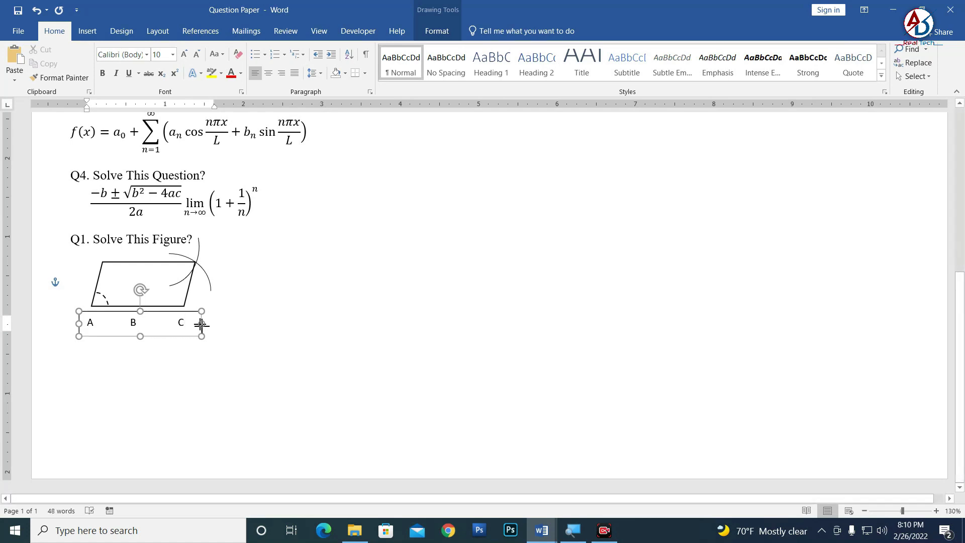
{"action": "left_click_drag", "start_coordinate": [140, 336], "coordinate": [141, 333]}
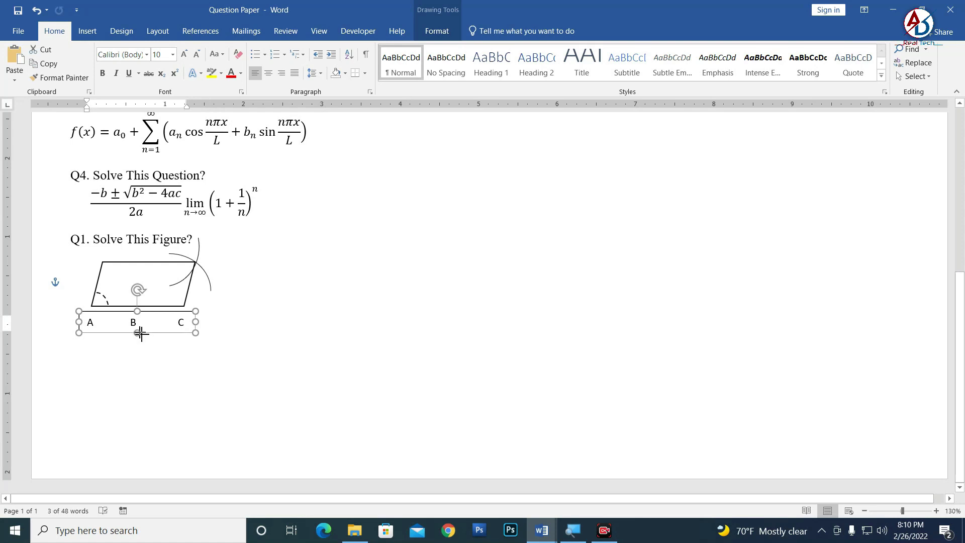
{"action": "left_click", "coordinate": [437, 31]}
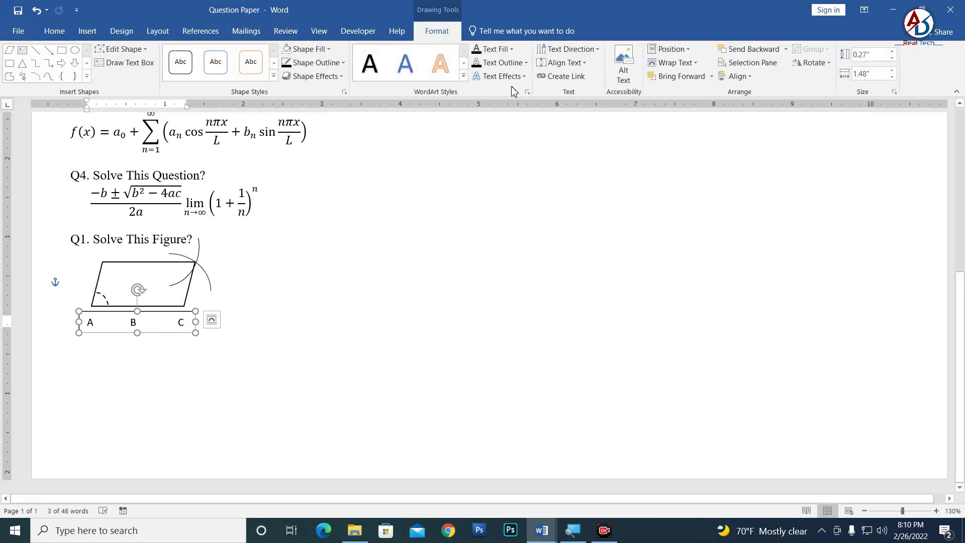
{"action": "left_click", "coordinate": [328, 48]}
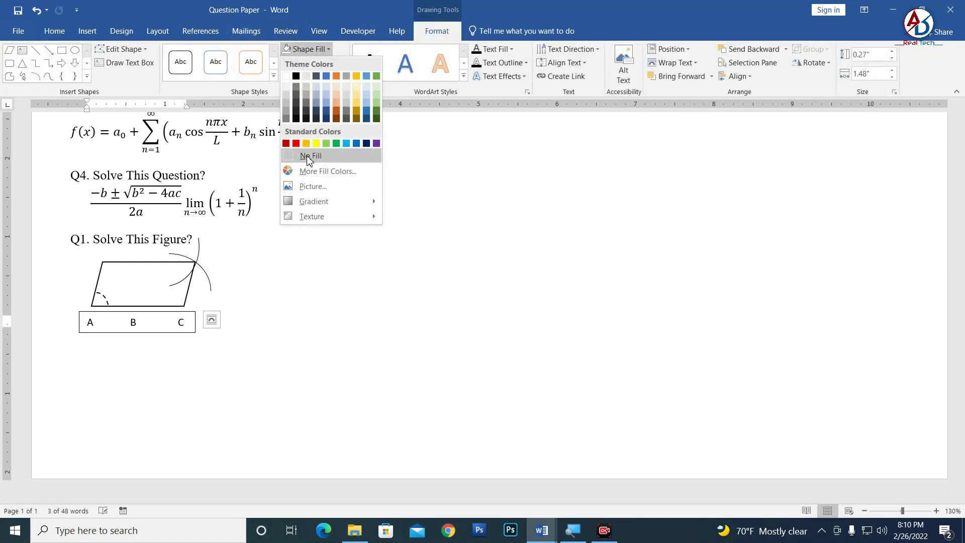
{"action": "left_click", "coordinate": [308, 155]}
{"action": "left_click", "coordinate": [316, 62]}
{"action": "left_click", "coordinate": [319, 169]}
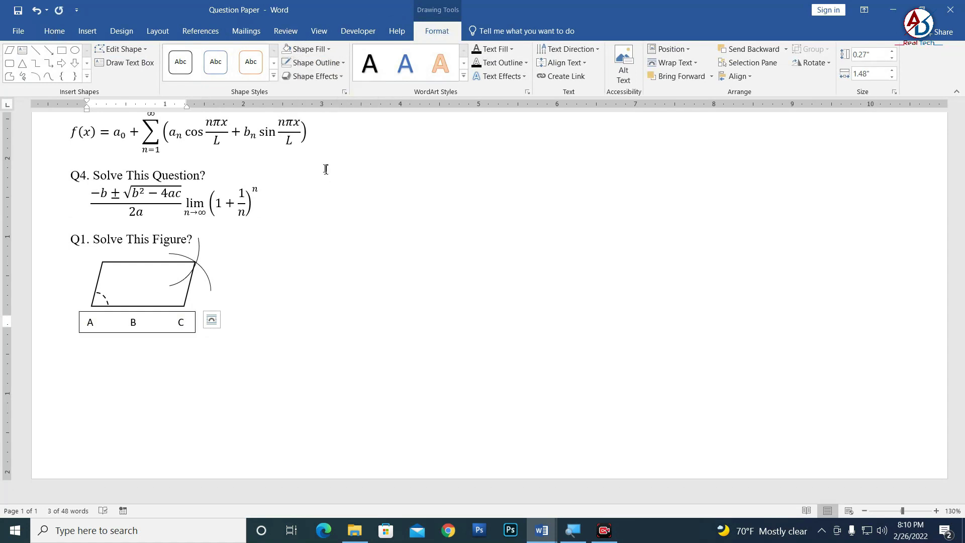
{"action": "left_click_drag", "start_coordinate": [166, 315], "coordinate": [169, 305]}
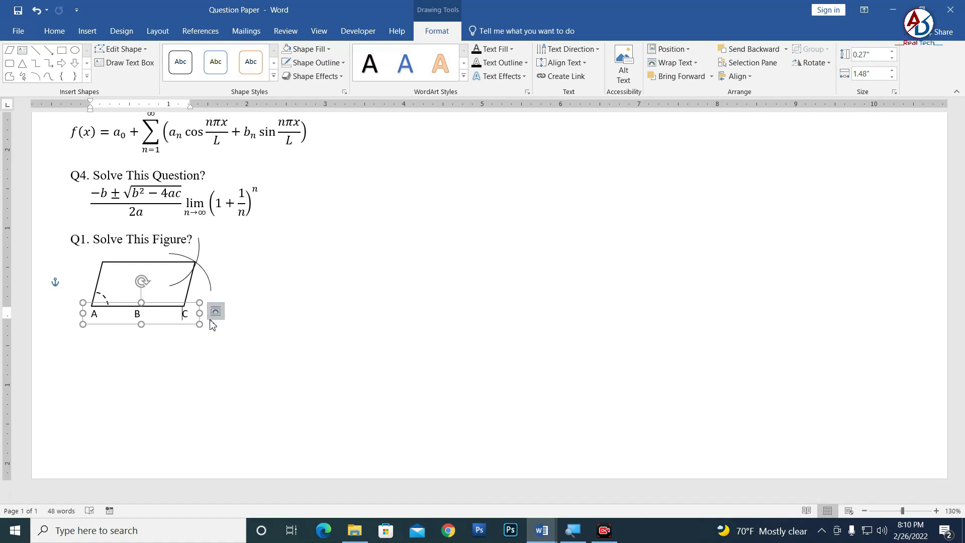
{"action": "left_click", "coordinate": [216, 354]}
{"action": "scroll", "coordinate": [161, 327], "scroll_direction": "down", "scroll_amount": 3}
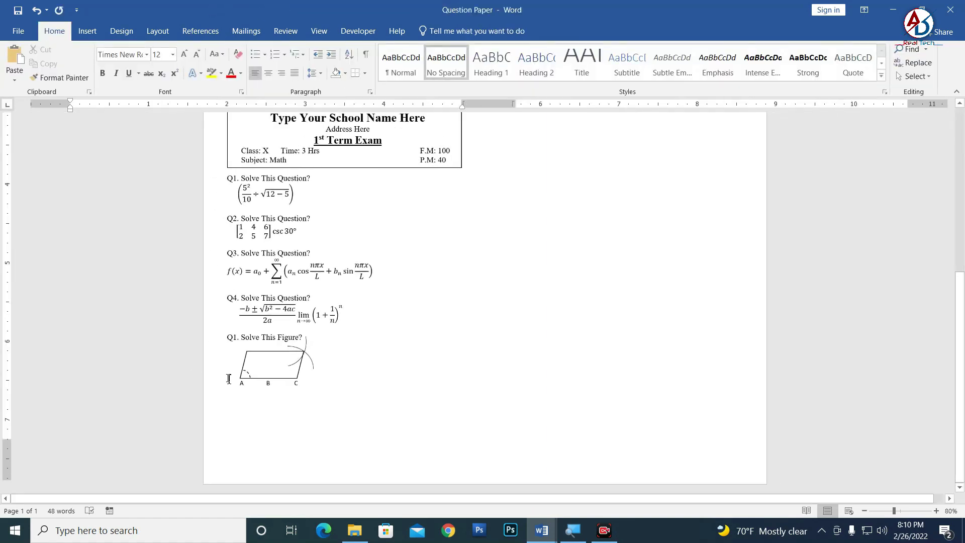
{"action": "scroll", "coordinate": [161, 327], "scroll_direction": "up", "scroll_amount": 4}
Copy the A B C label box above the parallelogram and widen it over the top corners
{"action": "left_click", "coordinate": [155, 322]}
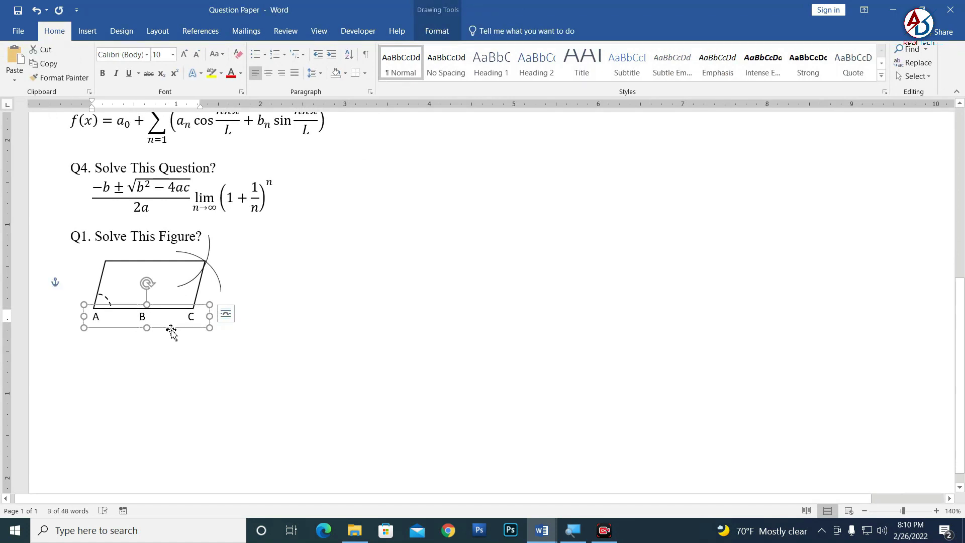
{"action": "left_click_drag", "start_coordinate": [171, 331], "coordinate": [187, 260]}
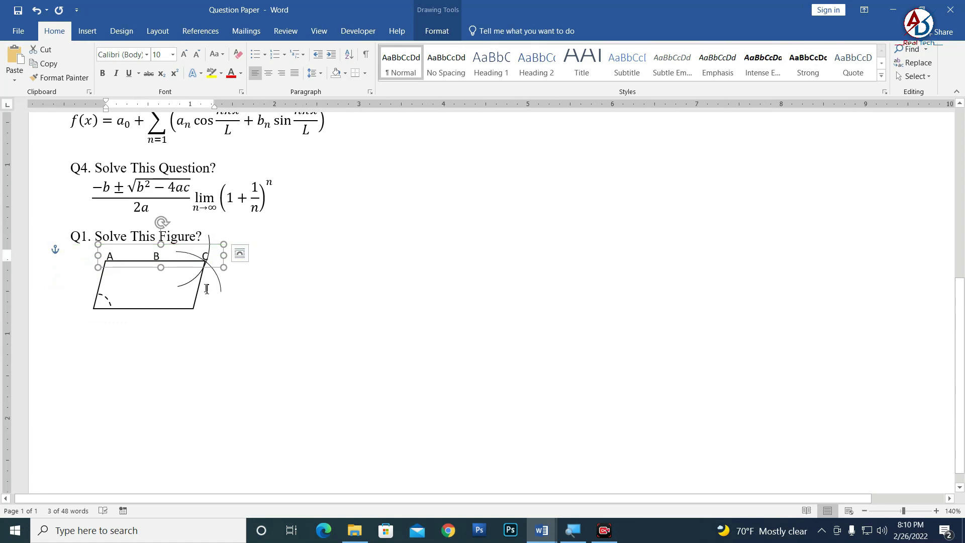
{"action": "key", "text": "Up"}
{"action": "key", "text": "ctrl+z"}
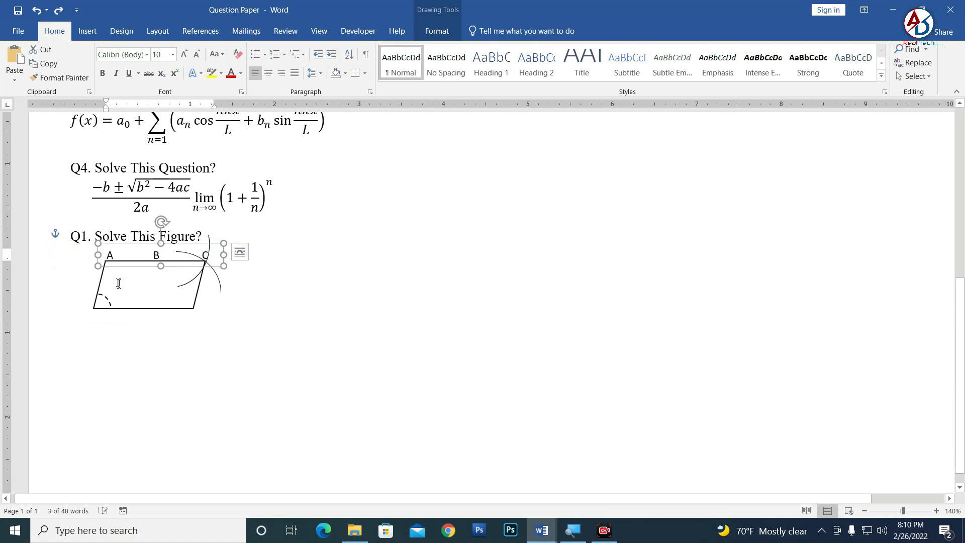
{"action": "key", "text": "ctrl+z"}
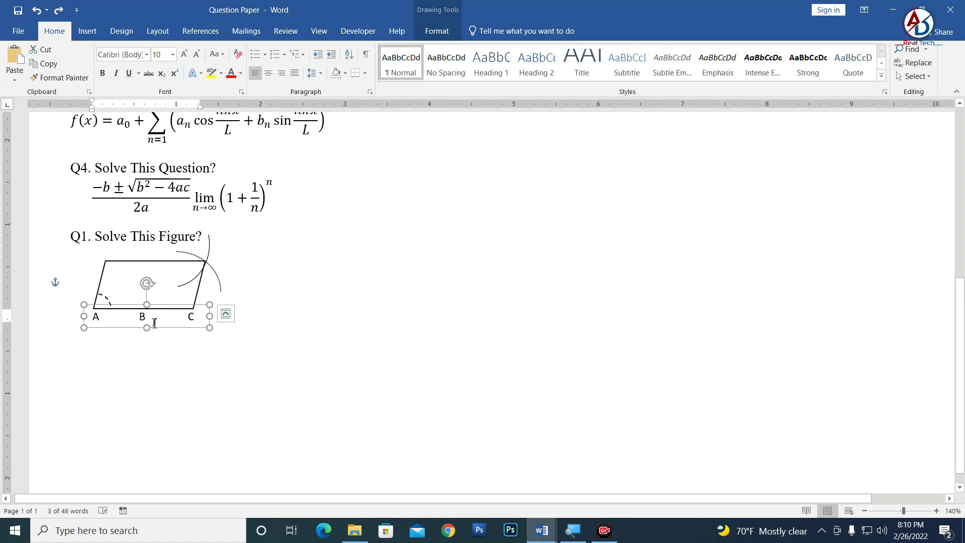
{"action": "left_click_drag", "start_coordinate": [163, 332], "coordinate": [184, 262]}
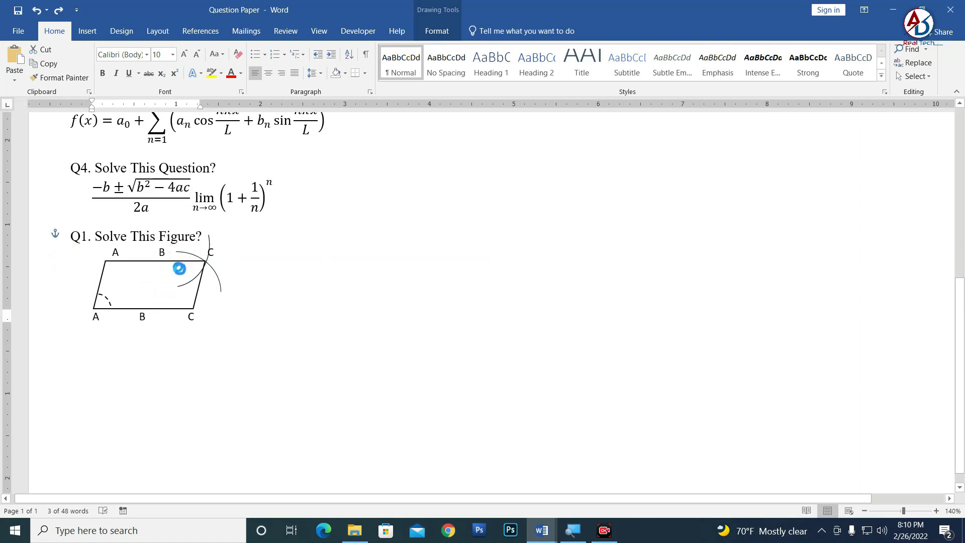
{"action": "left_click_drag", "start_coordinate": [184, 262], "coordinate": [173, 270]}
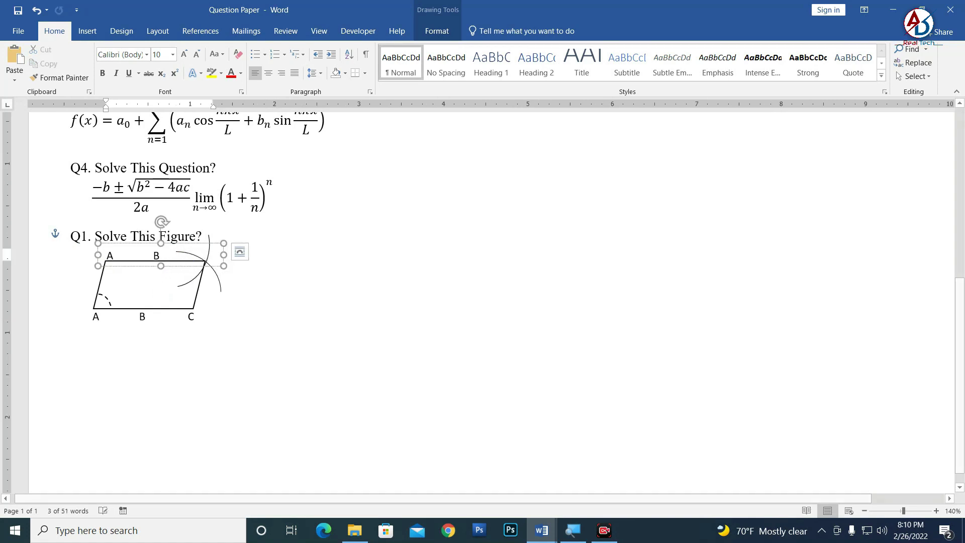
{"action": "left_click", "coordinate": [216, 262]}
{"action": "mouse_move", "coordinate": [232, 257]}
{"action": "left_mouse_down"}
{"action": "mouse_move", "coordinate": [243, 256]}
{"action": "mouse_move", "coordinate": [214, 247]}
{"action": "left_mouse_up"}
{"action": "type", "text": "C"}
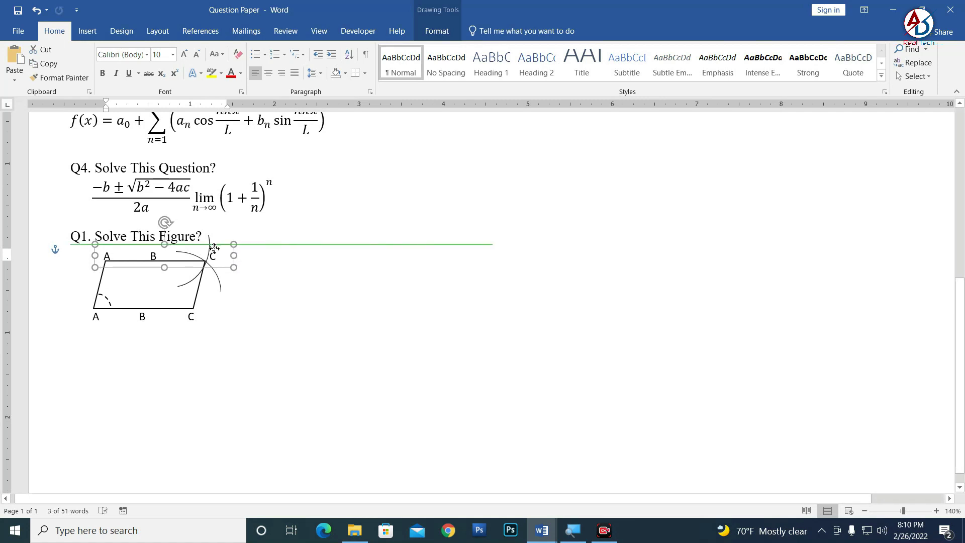
{"action": "left_click_drag", "start_coordinate": [214, 248], "coordinate": [214, 248]}
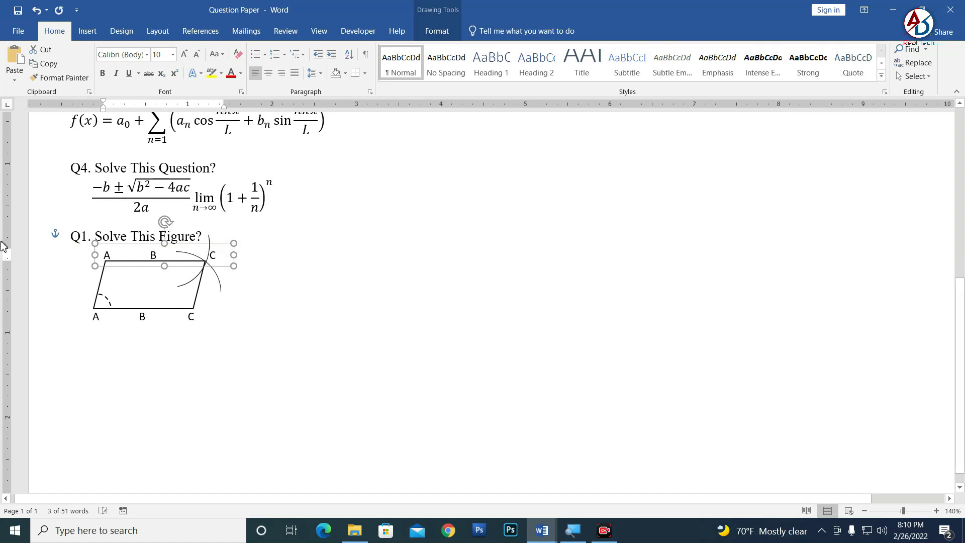
Change the copied labels' letters to D, E and F
{"action": "left_click", "coordinate": [110, 256]}
{"action": "key", "text": "BackSpace"}
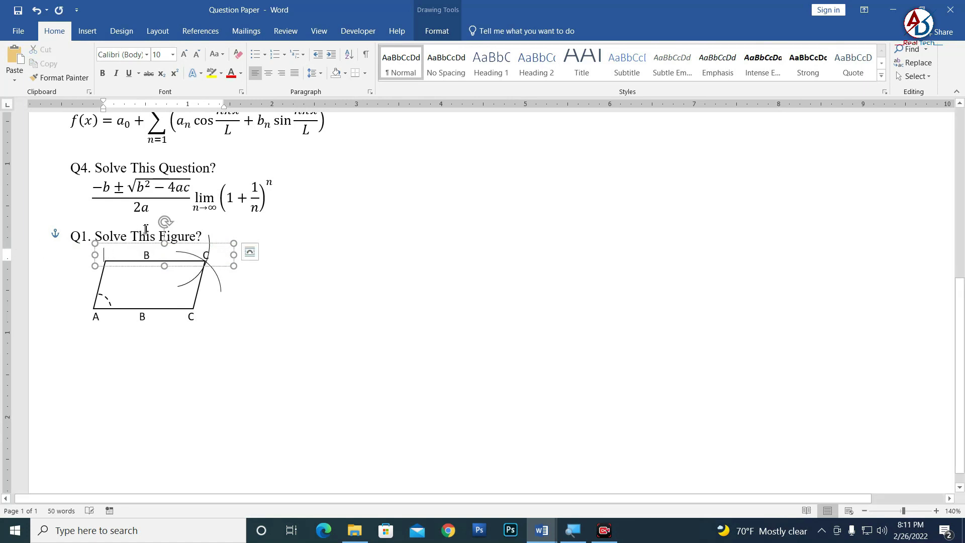
{"action": "type", "text": "D"}
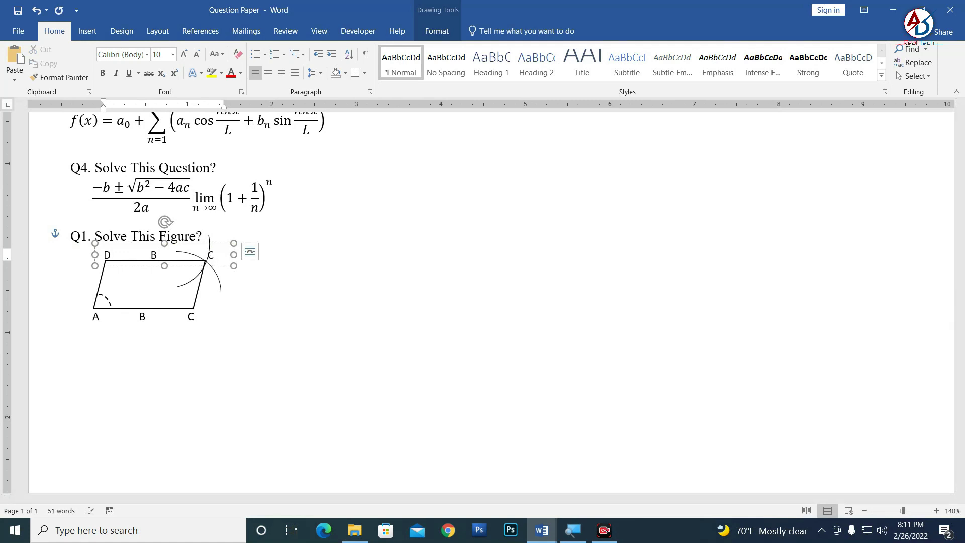
{"action": "key", "text": "BackSpace"}
{"action": "type", "text": "E"}
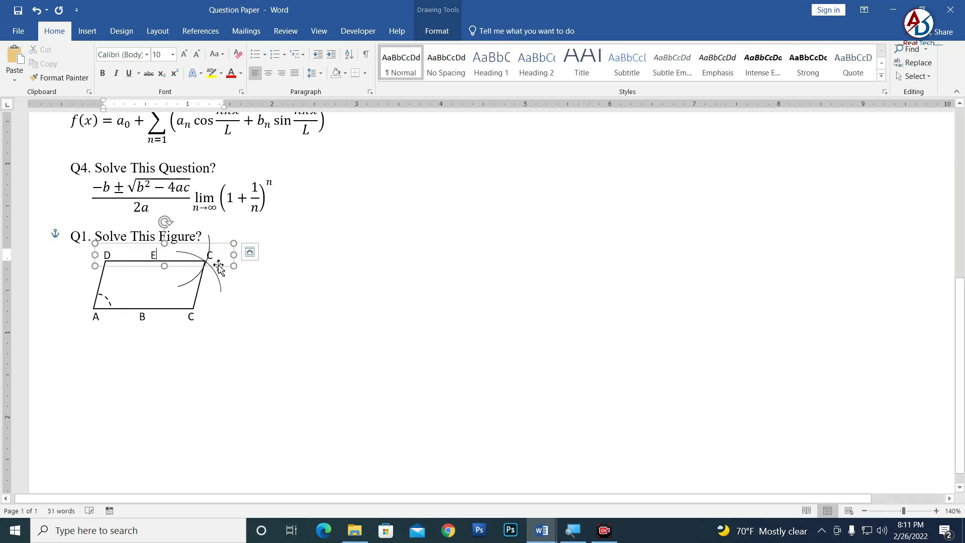
{"action": "key", "text": "BackSpace"}
{"action": "type", "text": "F"}
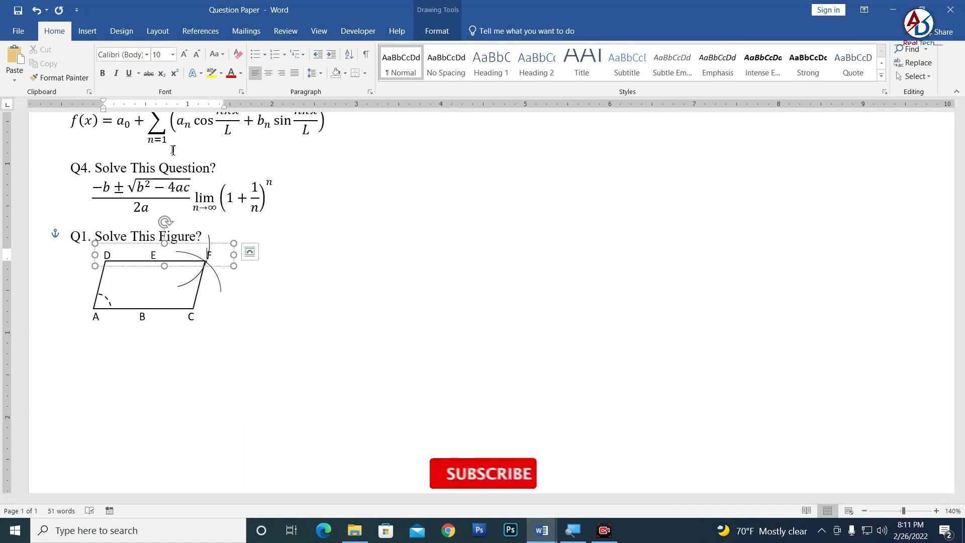
{"action": "key", "text": "Left"}
{"action": "left_click", "coordinate": [318, 360]}
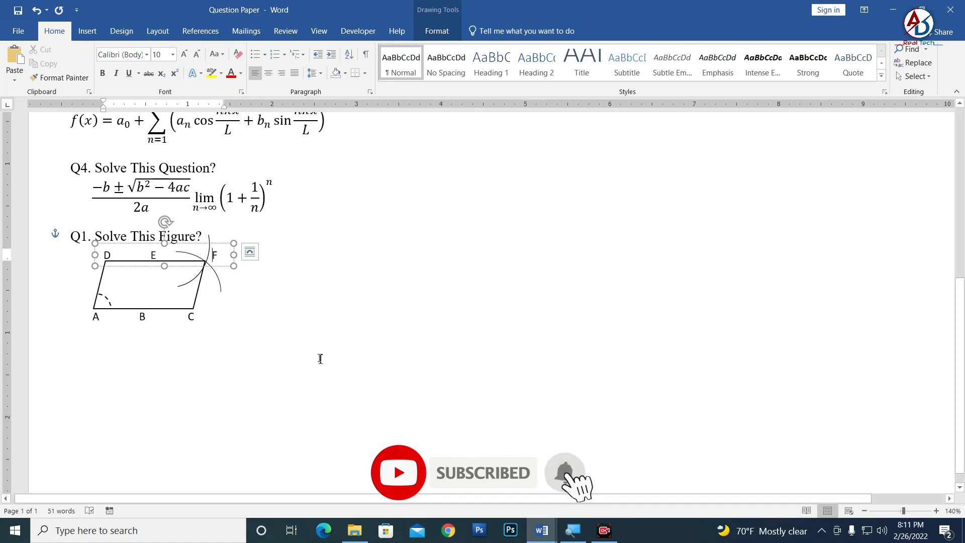
{"action": "scroll", "coordinate": [258, 341], "scroll_direction": "down", "scroll_amount": 2, "text": "ctrl"}
{"action": "scroll", "coordinate": [330, 394], "scroll_direction": "down", "scroll_amount": 5, "text": "ctrl"}
{"action": "scroll", "coordinate": [363, 402], "scroll_direction": "up", "scroll_amount": 3, "text": "ctrl"}
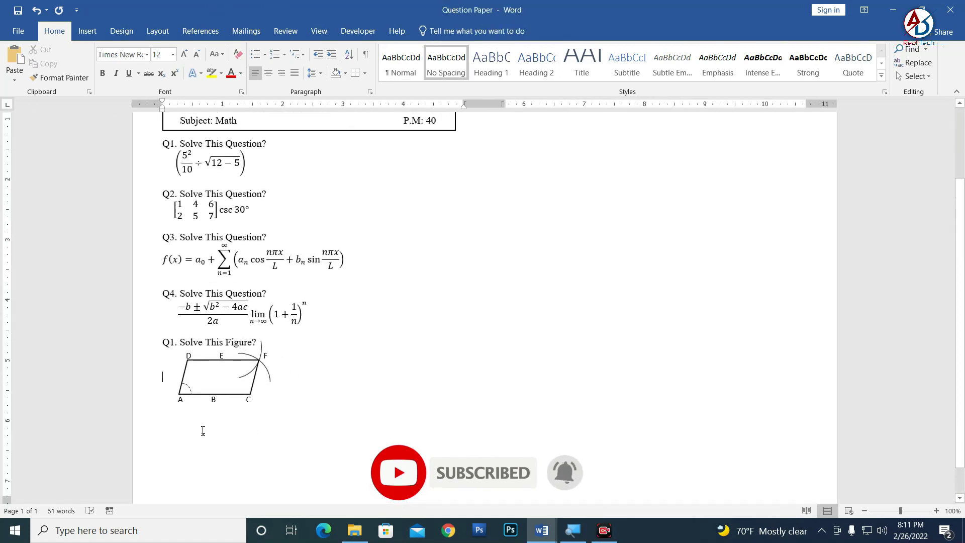
{"action": "scroll", "coordinate": [308, 369], "scroll_direction": "down", "scroll_amount": 1}
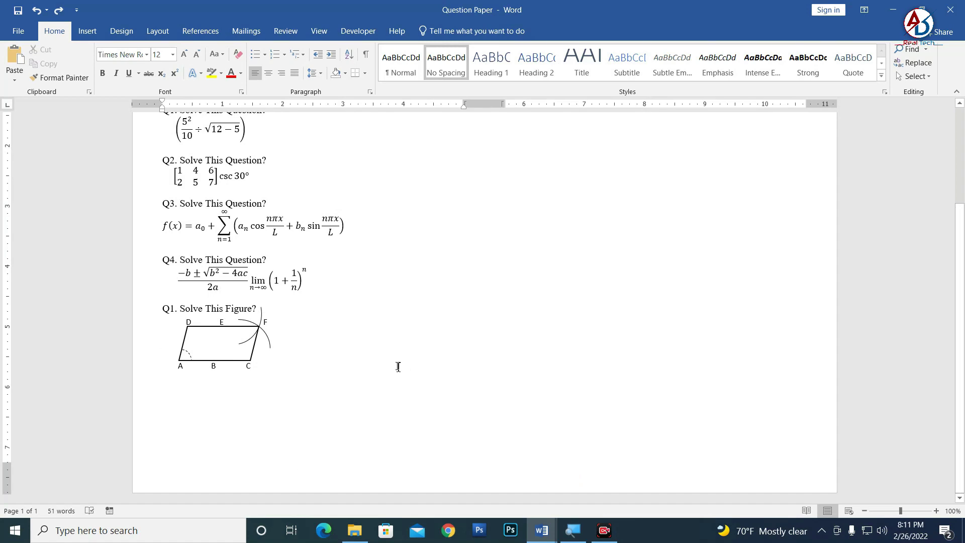
Select the parallelogram figure's shapes with the object selector and group them
{"action": "left_click", "coordinate": [914, 76]}
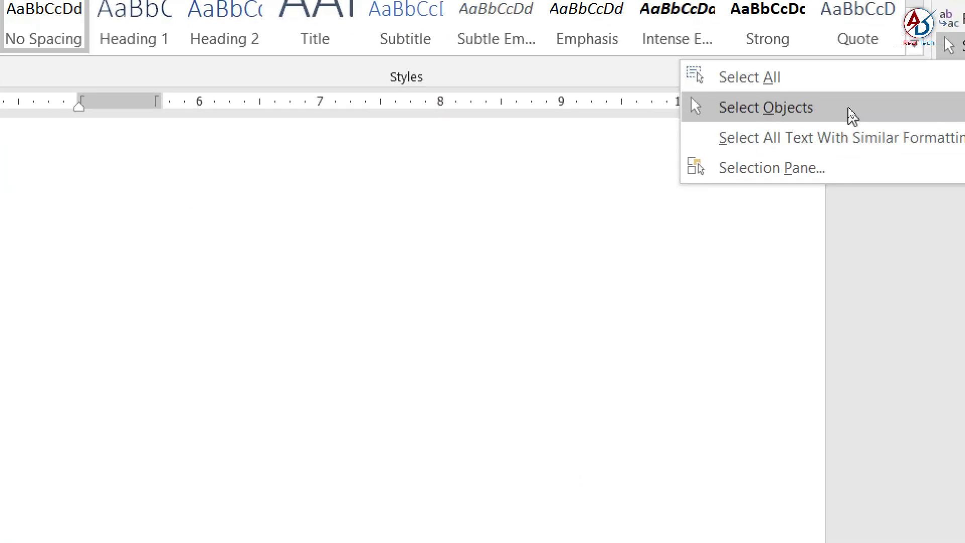
{"action": "left_click", "coordinate": [848, 107]}
{"action": "left_click_drag", "start_coordinate": [155, 389], "coordinate": [339, 275]}
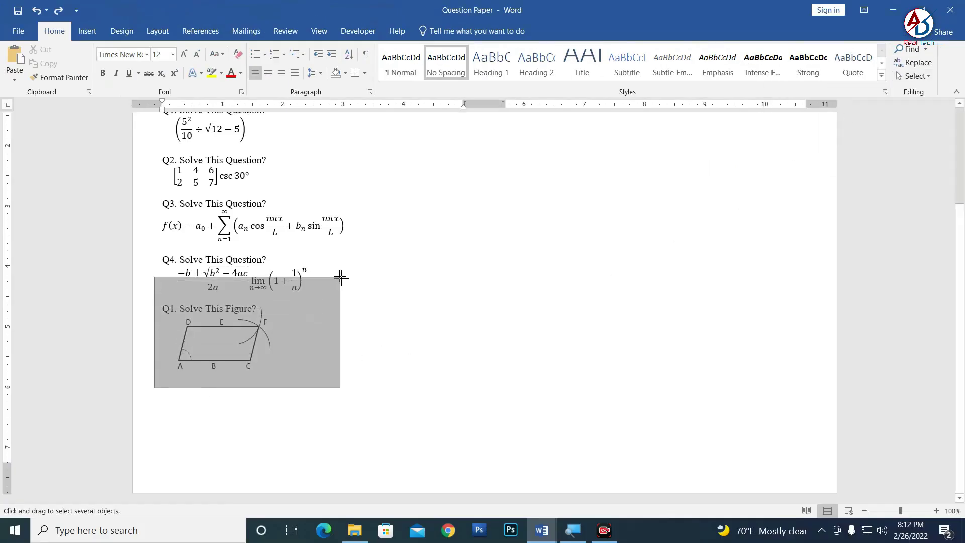
{"action": "scroll", "coordinate": [247, 392], "scroll_direction": "up", "scroll_amount": 3}
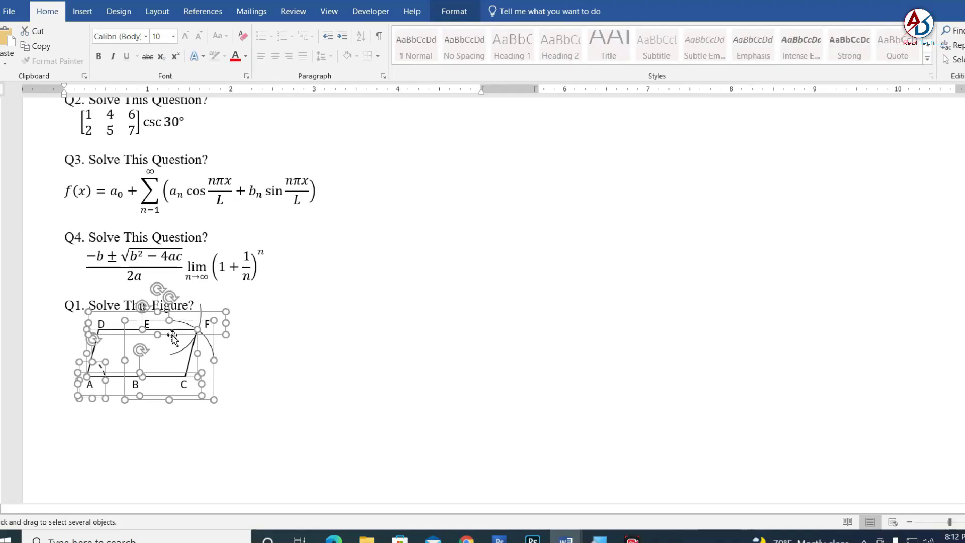
{"action": "right_click", "coordinate": [173, 337]}
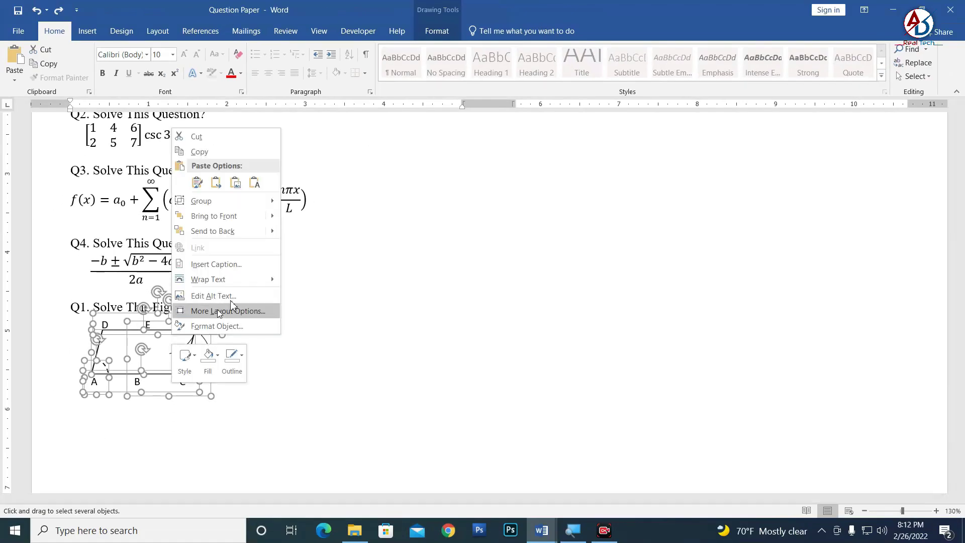
{"action": "left_click", "coordinate": [314, 201]}
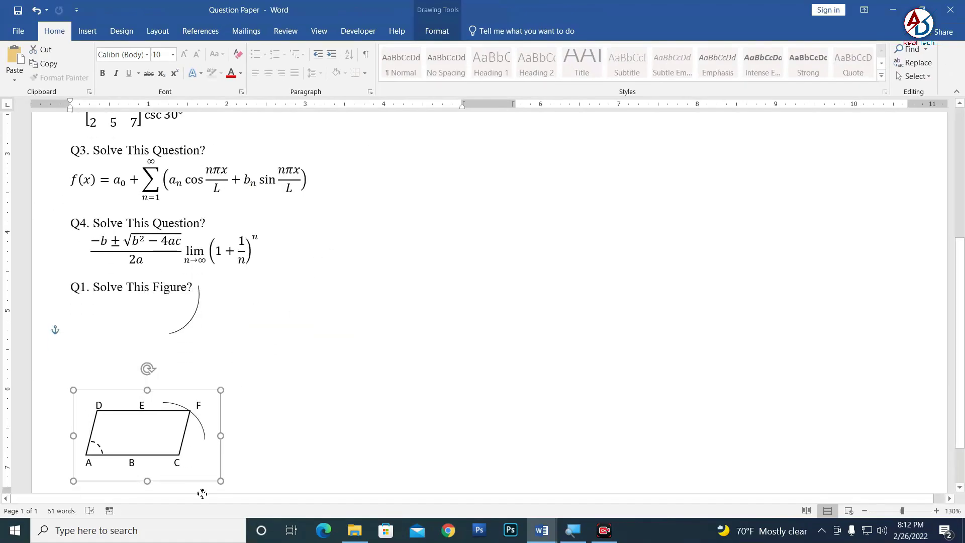
{"action": "left_click_drag", "start_coordinate": [208, 406], "coordinate": [215, 400]}
{"action": "key", "text": "ctrl+z"}
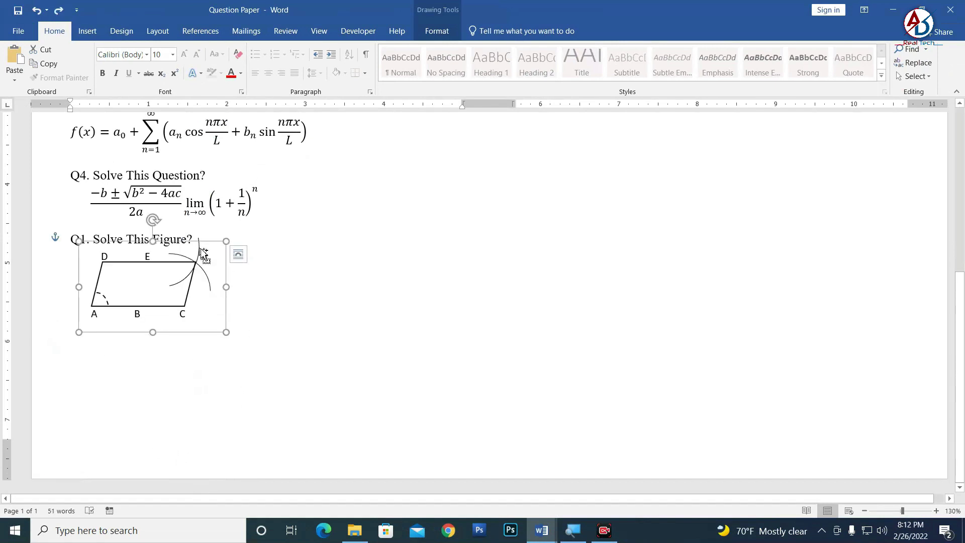
Regroup the figure including the arc near F and move it beneath the figure question heading
{"action": "left_click", "coordinate": [202, 252]}
{"action": "left_click", "coordinate": [202, 246]}
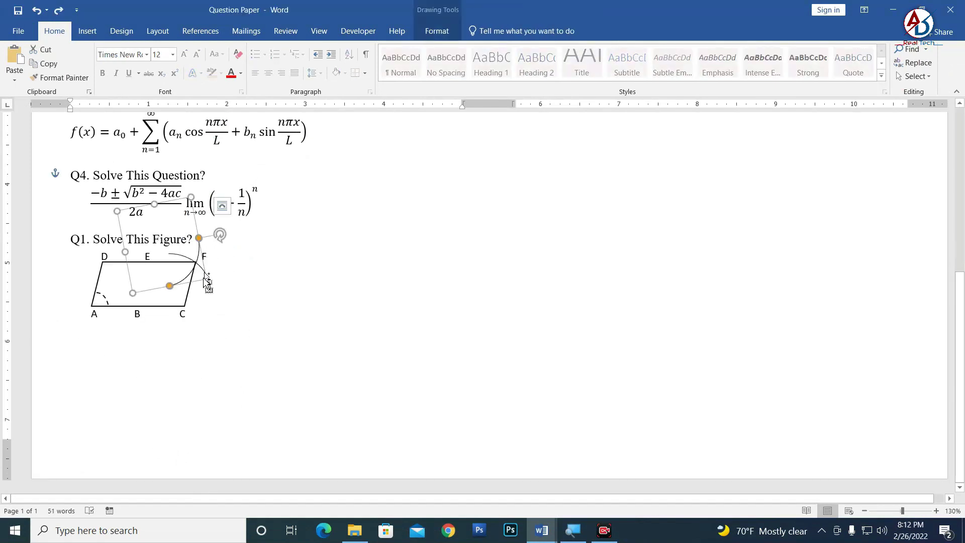
{"action": "left_click", "coordinate": [170, 313]}
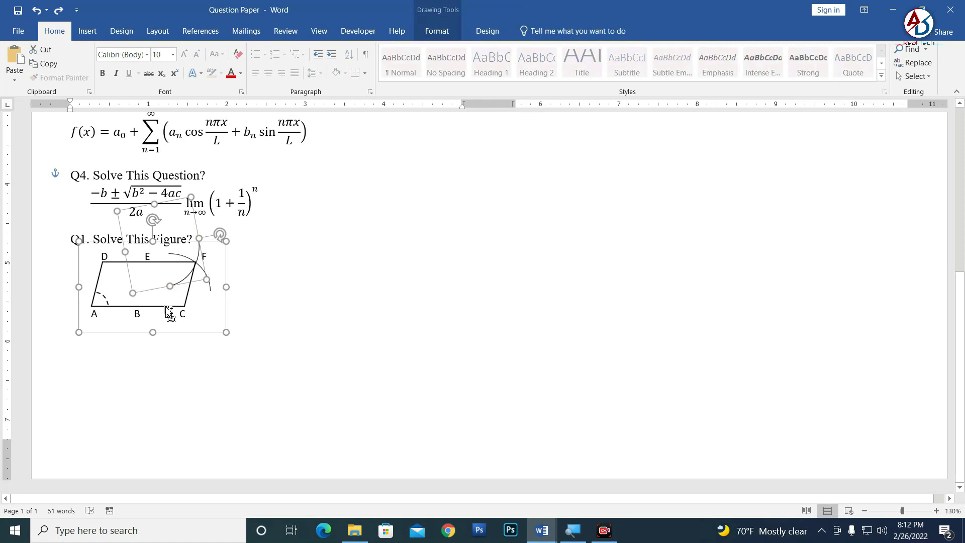
{"action": "right_click", "coordinate": [187, 337]}
{"action": "mouse_move", "coordinate": [216, 201]}
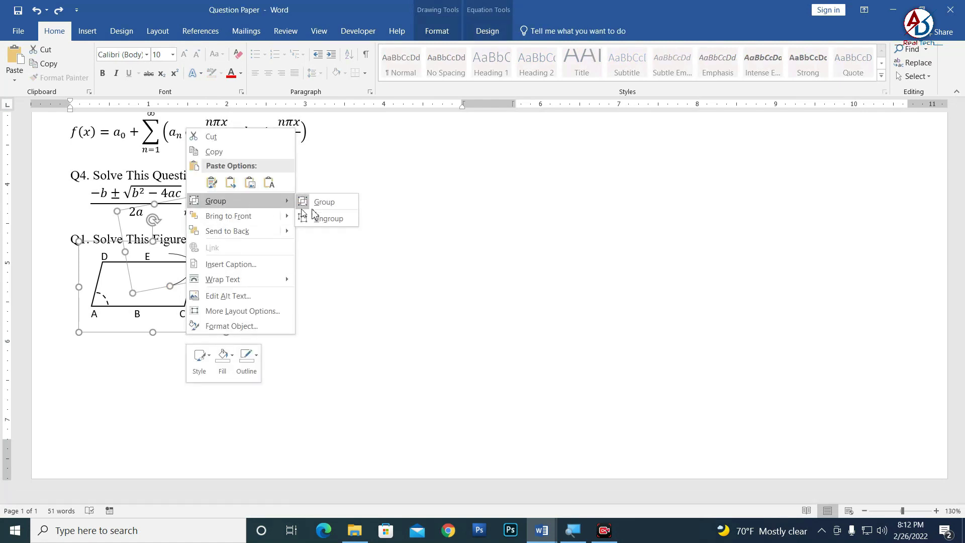
{"action": "left_click", "coordinate": [324, 199]}
{"action": "mouse_move", "coordinate": [186, 338]}
{"action": "left_mouse_down"}
{"action": "mouse_move", "coordinate": [182, 233]}
{"action": "mouse_move", "coordinate": [166, 204]}
{"action": "mouse_move", "coordinate": [182, 233]}
{"action": "left_mouse_up"}
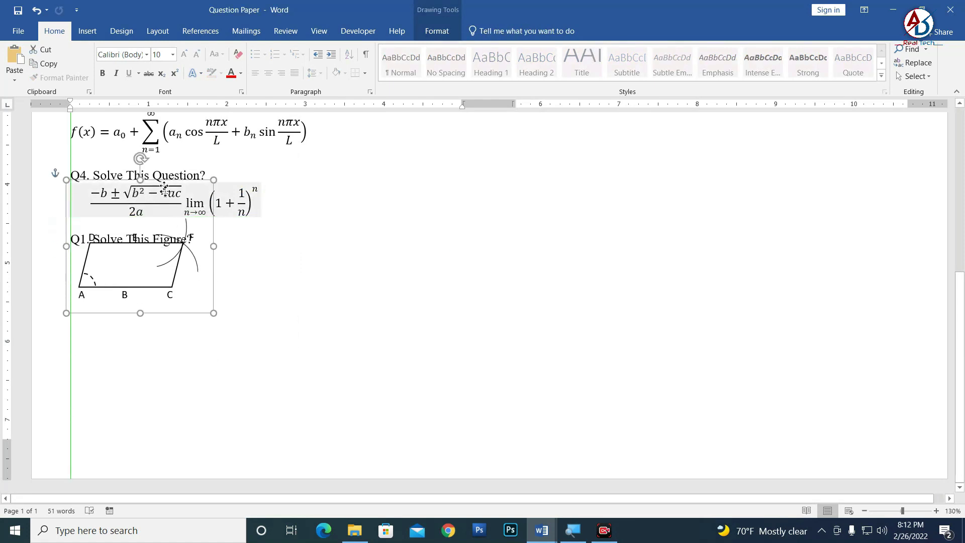
{"action": "left_click", "coordinate": [204, 352]}
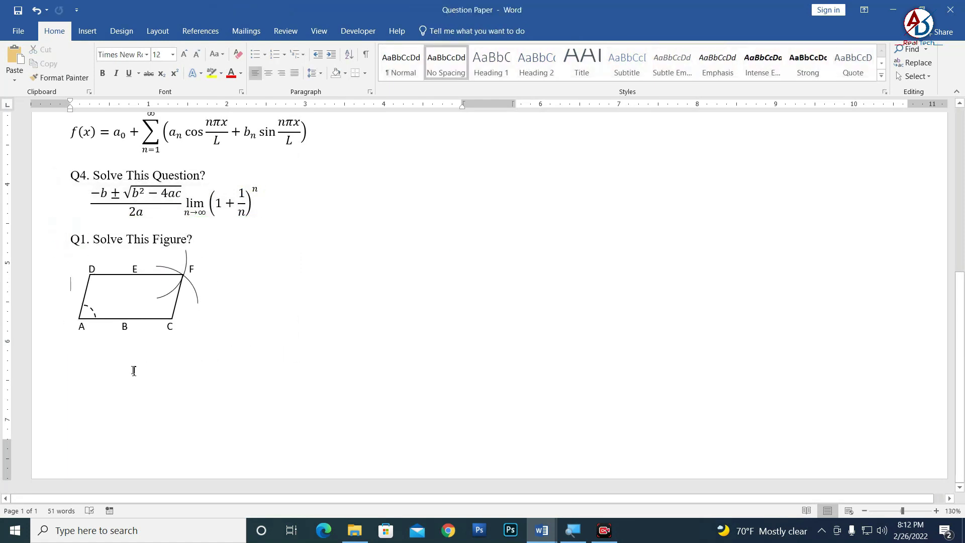
Paste a copy of the 'Q1. Solve This Figure?' heading on a new line below the figure
{"action": "key", "text": "Return"}
{"action": "scroll", "coordinate": [82, 363], "scroll_direction": "down", "scroll_amount": 6, "text": "ctrl"}
{"action": "scroll", "coordinate": [112, 403], "scroll_direction": "up", "scroll_amount": 4, "text": "ctrl"}
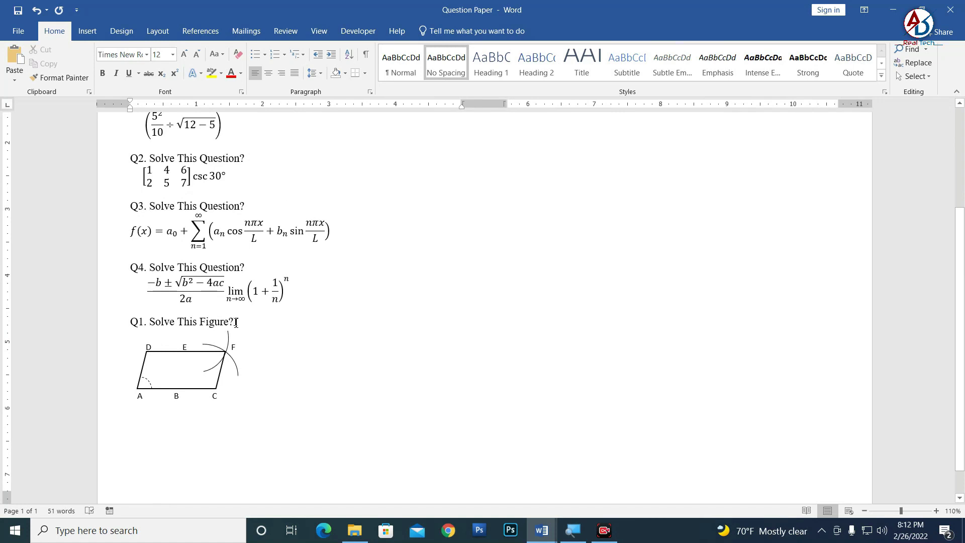
{"action": "left_click_drag", "start_coordinate": [236, 323], "coordinate": [120, 324]}
{"action": "key", "text": "ctrl+c"}
{"action": "left_click", "coordinate": [153, 433]}
{"action": "key", "text": "ctrl+v"}
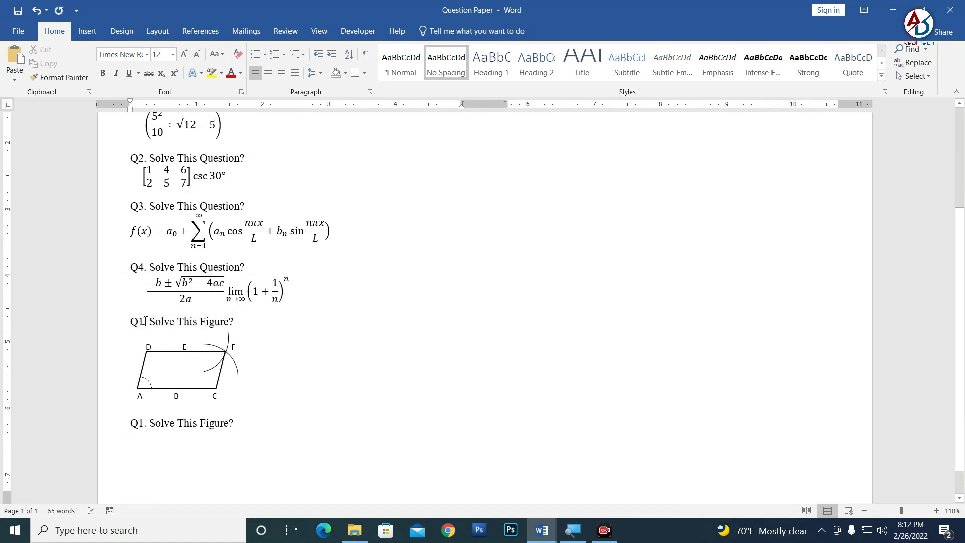
Renumber the two figure headings Q5 and Q6, then tab to the marks position beside Q1
{"action": "key", "text": "BackSpace"}
{"action": "type", "text": "5"}
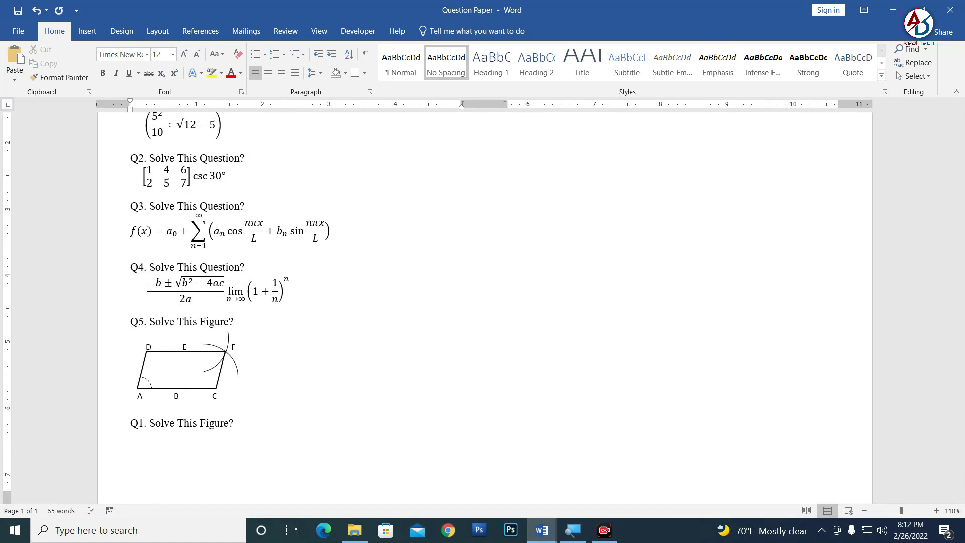
{"action": "key", "text": "BackSpace"}
{"action": "type", "text": "6"}
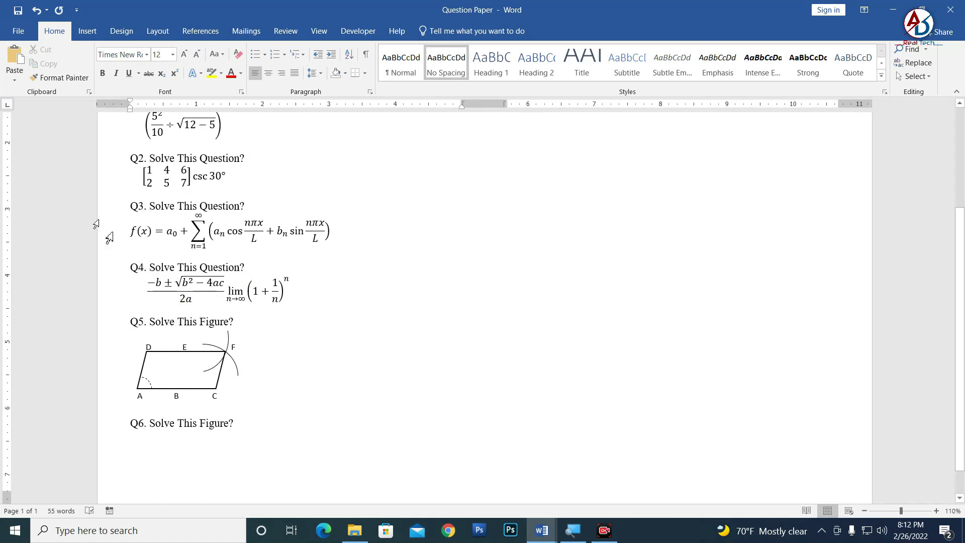
{"action": "scroll", "coordinate": [291, 311], "scroll_direction": "up", "scroll_amount": 3}
{"action": "key", "text": "Tab"}
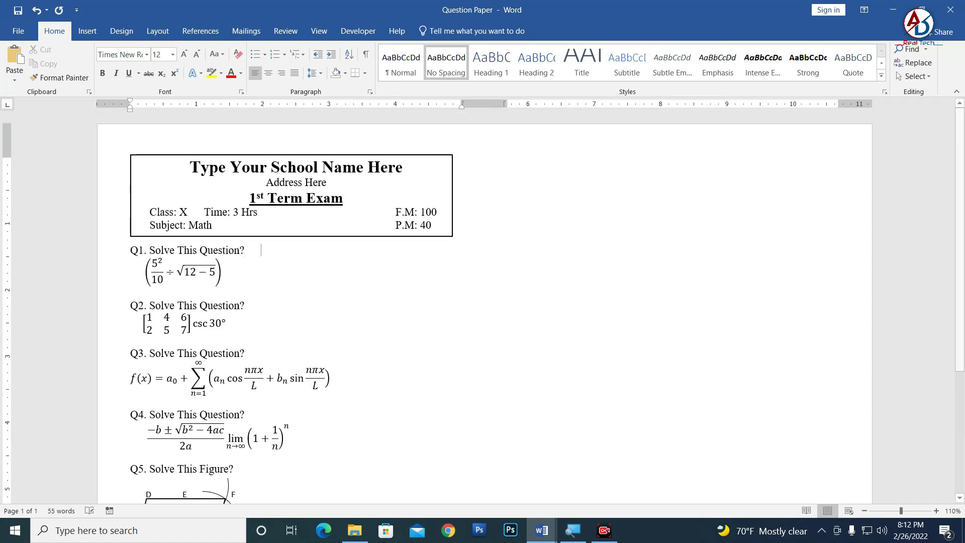
{"action": "key", "text": "Tab"}
{"action": "key", "text": "Tab"}
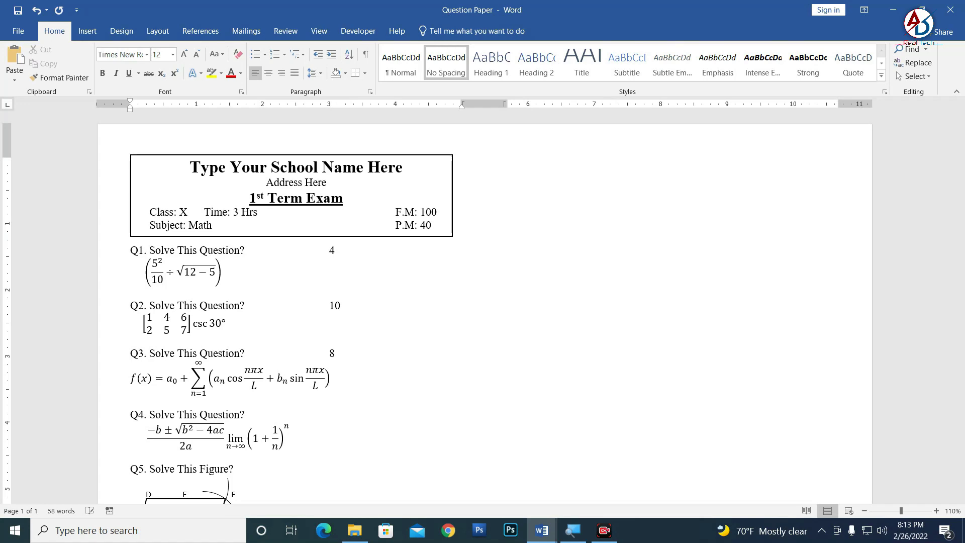
Scroll through the page to review the marks 4, 10, 8 and 5 beside Q1 to Q4
{"action": "scroll", "coordinate": [352, 435], "scroll_direction": "down", "scroll_amount": 5}
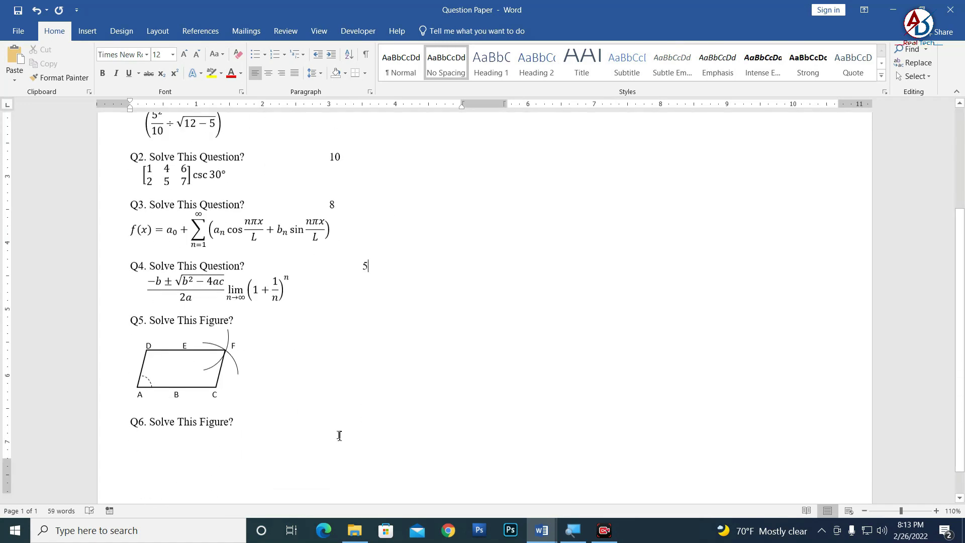
{"action": "scroll", "coordinate": [303, 341], "scroll_direction": "up", "scroll_amount": 3}
{"action": "scroll", "coordinate": [304, 342], "scroll_direction": "down", "scroll_amount": 4}
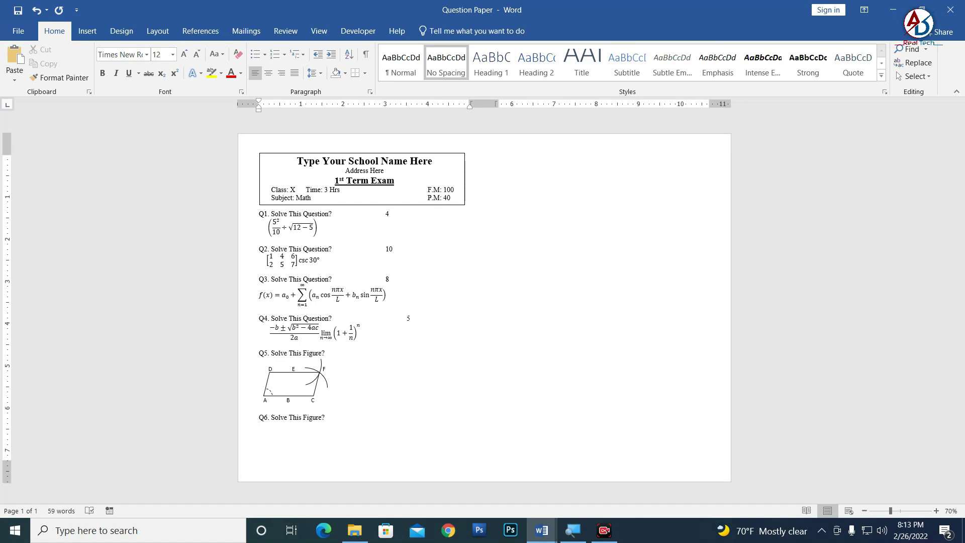
{"action": "scroll", "coordinate": [237, 427], "scroll_direction": "up", "scroll_amount": 3, "text": "ctrl"}
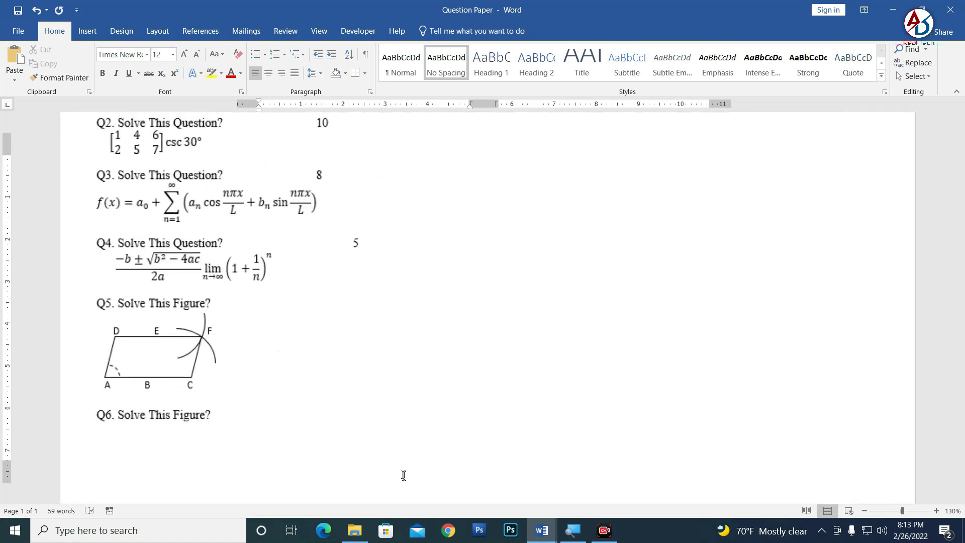
{"action": "scroll", "coordinate": [401, 470], "scroll_direction": "up", "scroll_amount": 2, "text": "ctrl"}
{"action": "scroll", "coordinate": [250, 394], "scroll_direction": "up", "scroll_amount": 1, "text": "ctrl"}
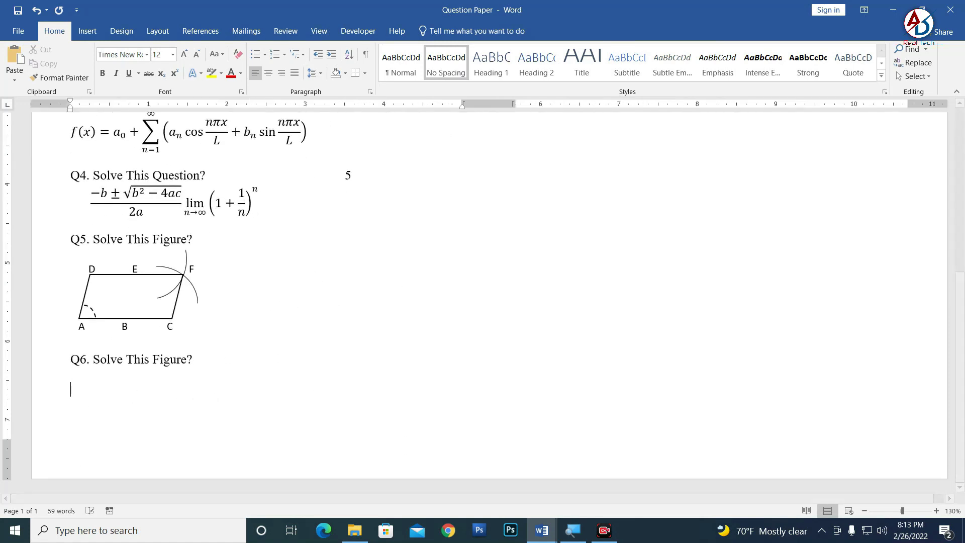
Draw an isosceles triangle below the Q6 heading and skew its apex to the right
{"action": "left_click", "coordinate": [94, 34]}
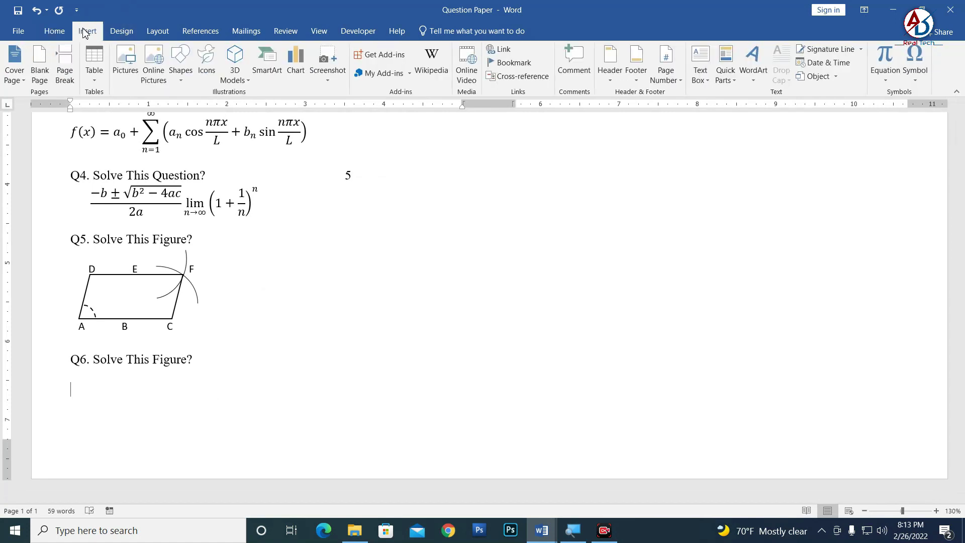
{"action": "left_click", "coordinate": [176, 73]}
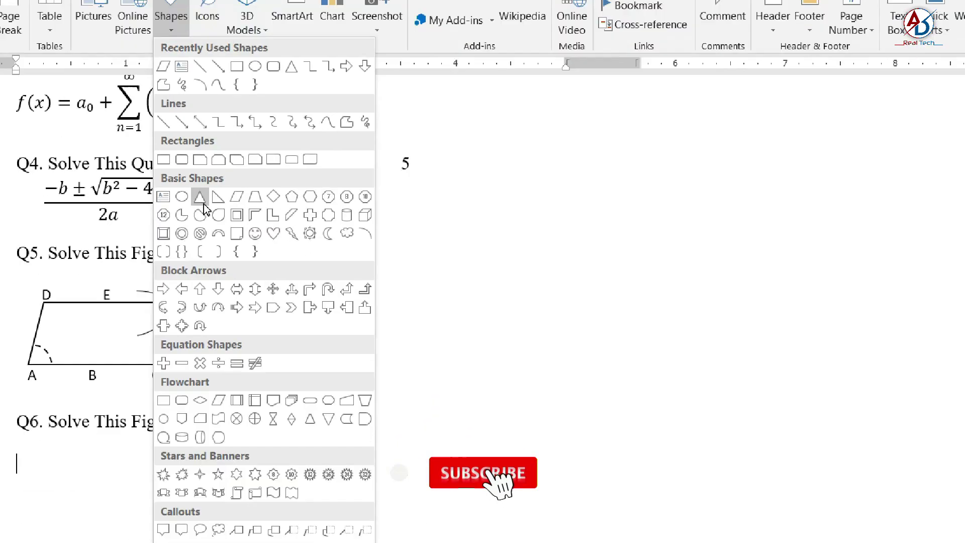
{"action": "left_click", "coordinate": [203, 203]}
{"action": "left_click_drag", "start_coordinate": [78, 386], "coordinate": [234, 424]}
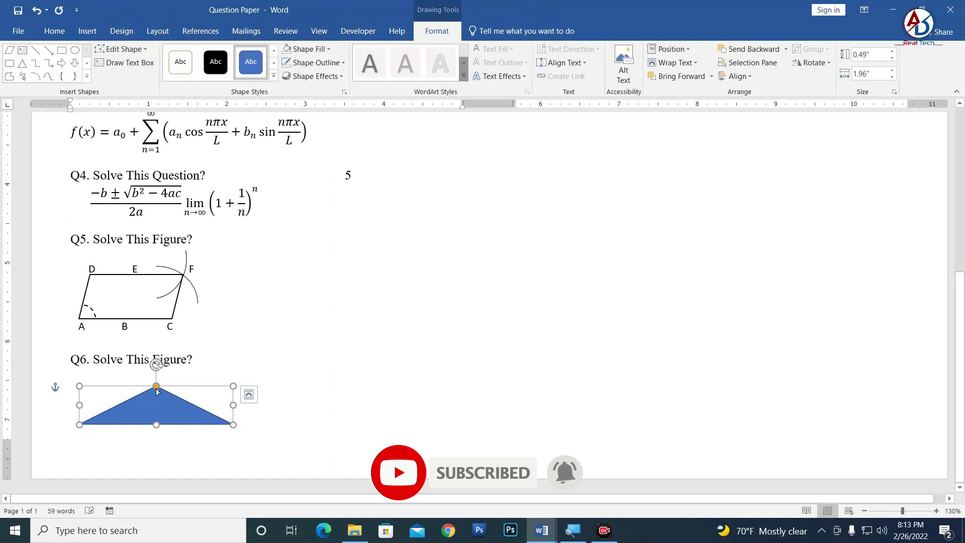
{"action": "mouse_move", "coordinate": [156, 386]}
{"action": "left_mouse_down"}
{"action": "mouse_move", "coordinate": [185, 386]}
{"action": "mouse_move", "coordinate": [176, 384]}
{"action": "left_mouse_up"}
Give the triangle a black outline and no fill
{"action": "left_click", "coordinate": [317, 63]}
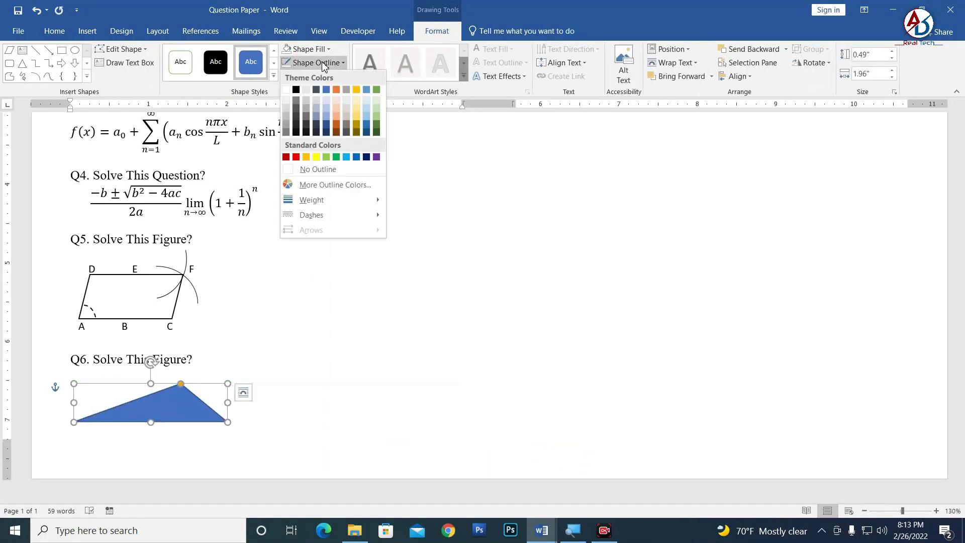
{"action": "left_click", "coordinate": [312, 166]}
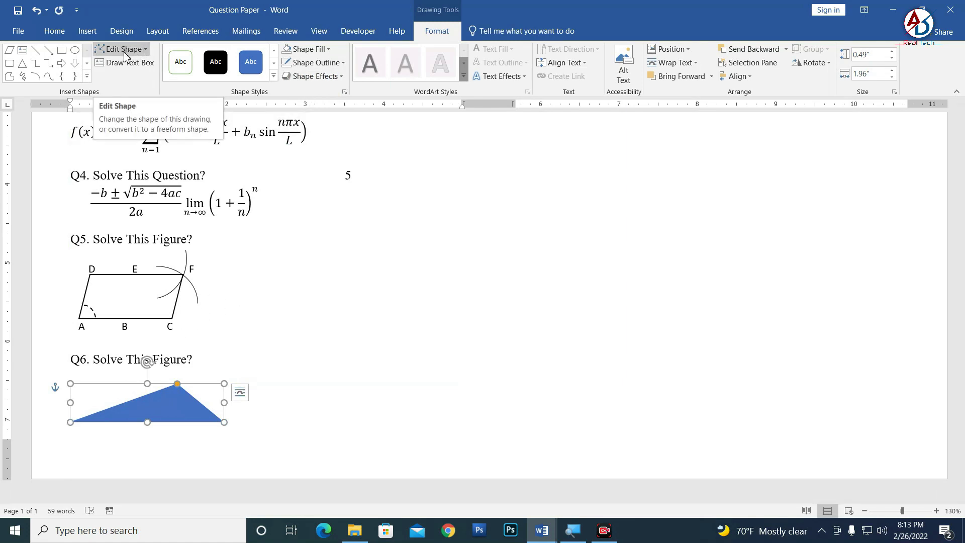
{"action": "left_click", "coordinate": [312, 62]}
{"action": "left_click", "coordinate": [298, 90]}
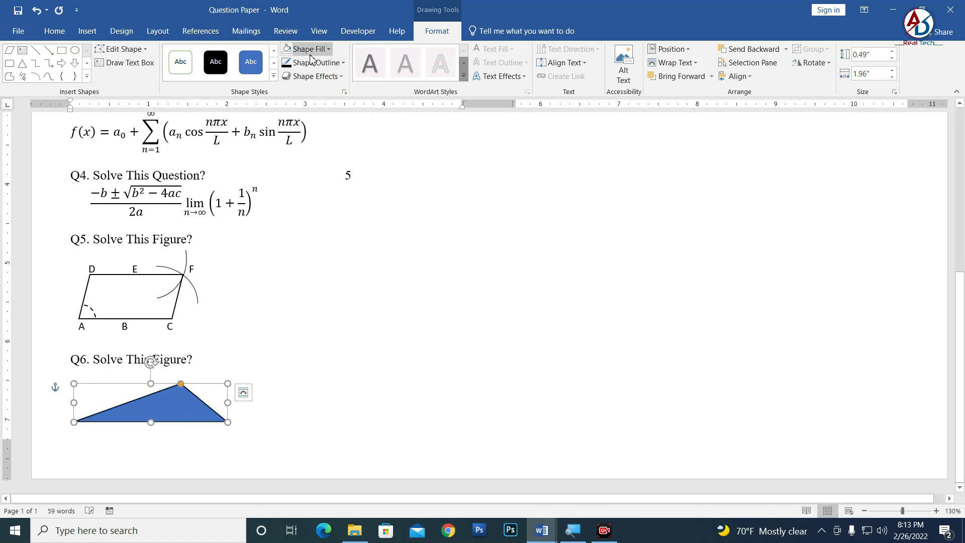
{"action": "left_click", "coordinate": [307, 49]}
{"action": "left_click", "coordinate": [309, 155]}
{"action": "left_click", "coordinate": [300, 398]}
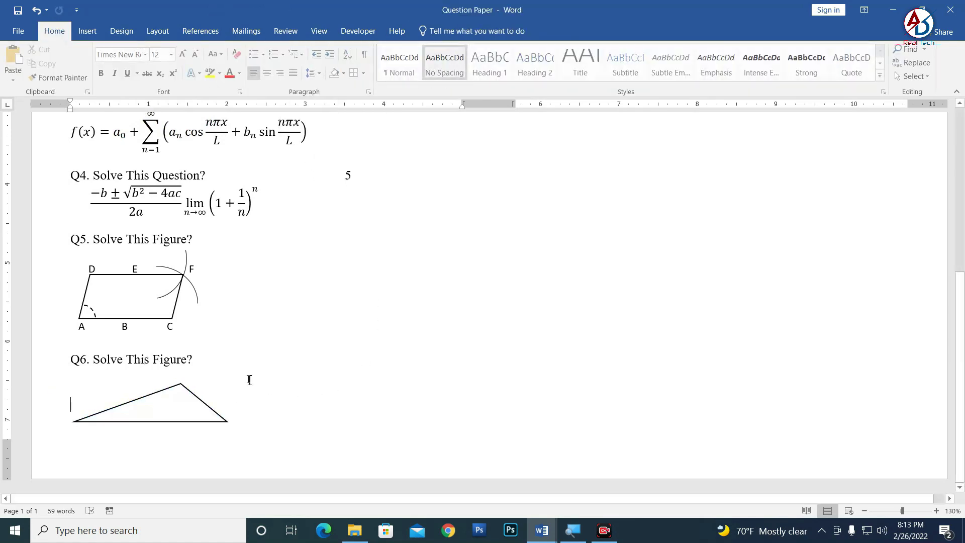
{"action": "scroll", "coordinate": [248, 379], "scroll_direction": "down", "scroll_amount": 5}
{"action": "scroll", "coordinate": [301, 432], "scroll_direction": "up", "scroll_amount": 5}
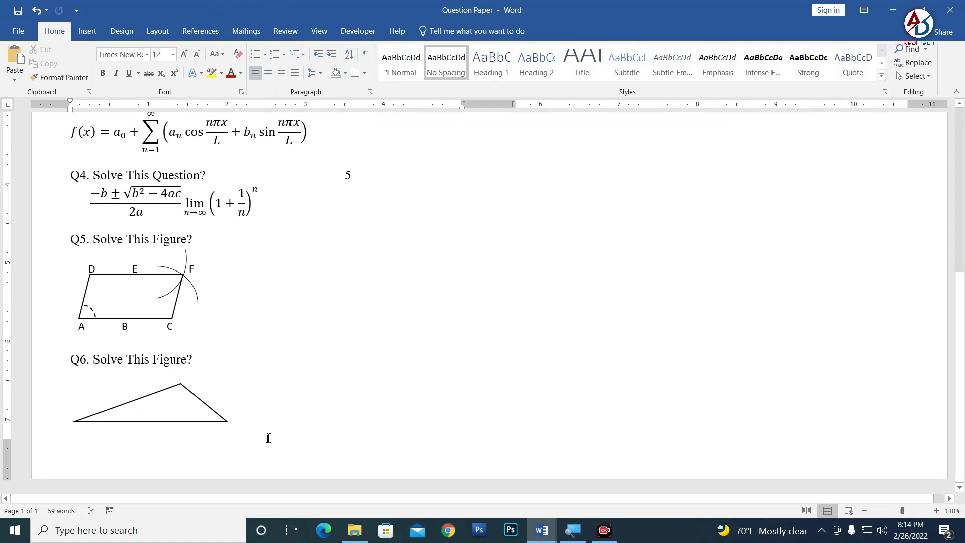
Draw an oval circle inside the triangle and enlarge it slightly
{"action": "left_click", "coordinate": [88, 31]}
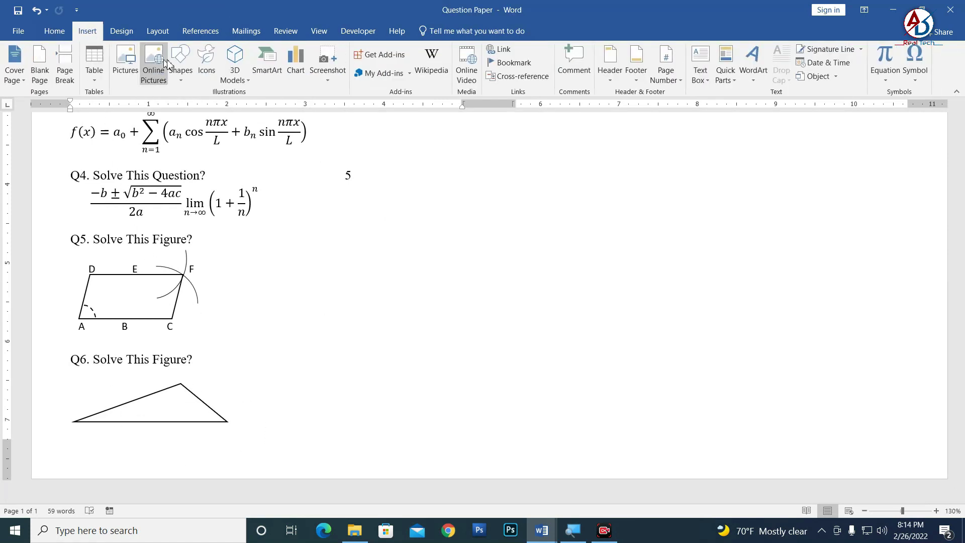
{"action": "left_click", "coordinate": [180, 63]}
{"action": "left_click", "coordinate": [241, 105]}
{"action": "mouse_move", "coordinate": [292, 356]}
{"action": "left_mouse_down"}
{"action": "mouse_move", "coordinate": [325, 389]}
{"action": "mouse_move", "coordinate": [179, 405]}
{"action": "left_mouse_up"}
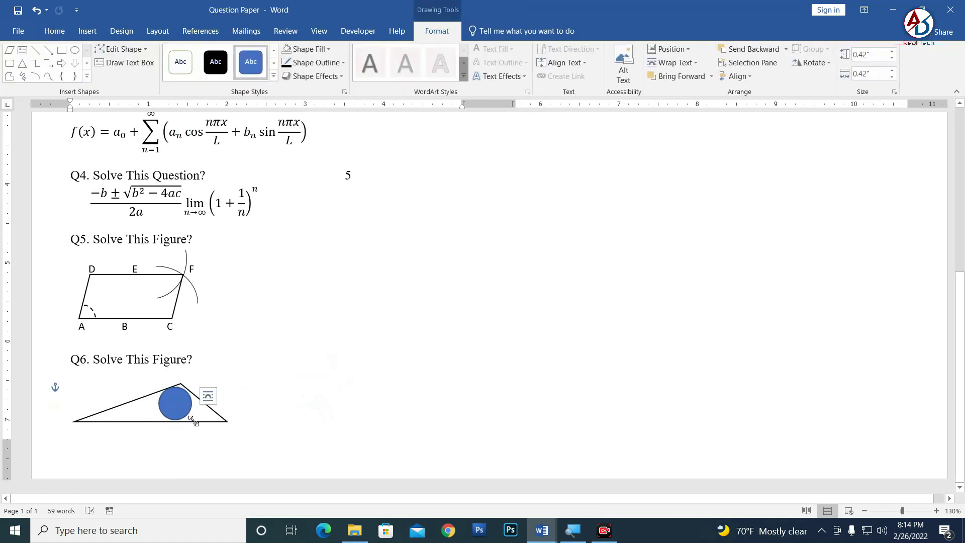
{"action": "scroll", "coordinate": [199, 430], "scroll_direction": "up", "scroll_amount": 2, "text": "ctrl"}
{"action": "left_click_drag", "start_coordinate": [197, 425], "coordinate": [201, 429]}
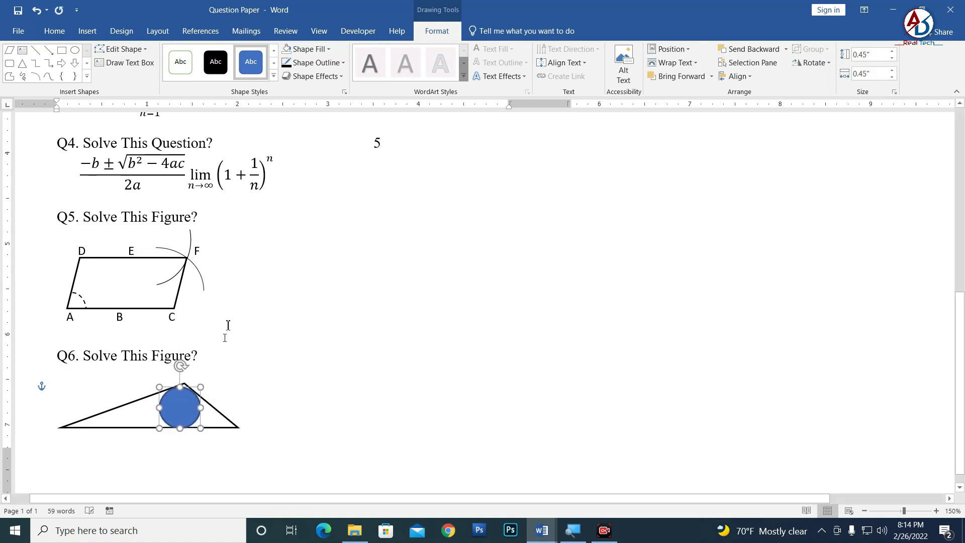
Set the circle's fill to No Fill so only its outline shows
{"action": "left_click", "coordinate": [314, 49]}
{"action": "left_click", "coordinate": [316, 155]}
{"action": "left_click", "coordinate": [368, 381]}
{"action": "scroll", "coordinate": [306, 453], "scroll_direction": "down", "scroll_amount": 2}
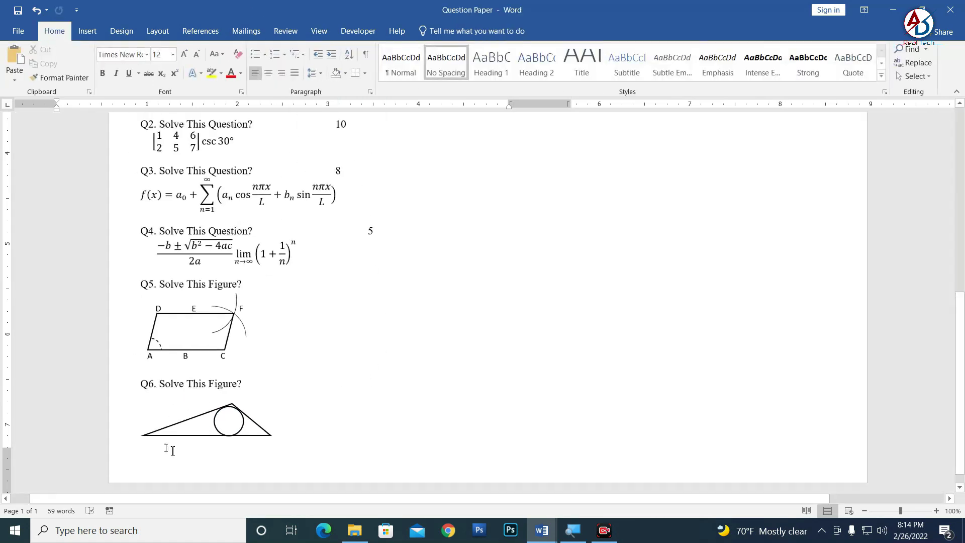
{"action": "scroll", "coordinate": [307, 461], "scroll_direction": "down", "scroll_amount": 1}
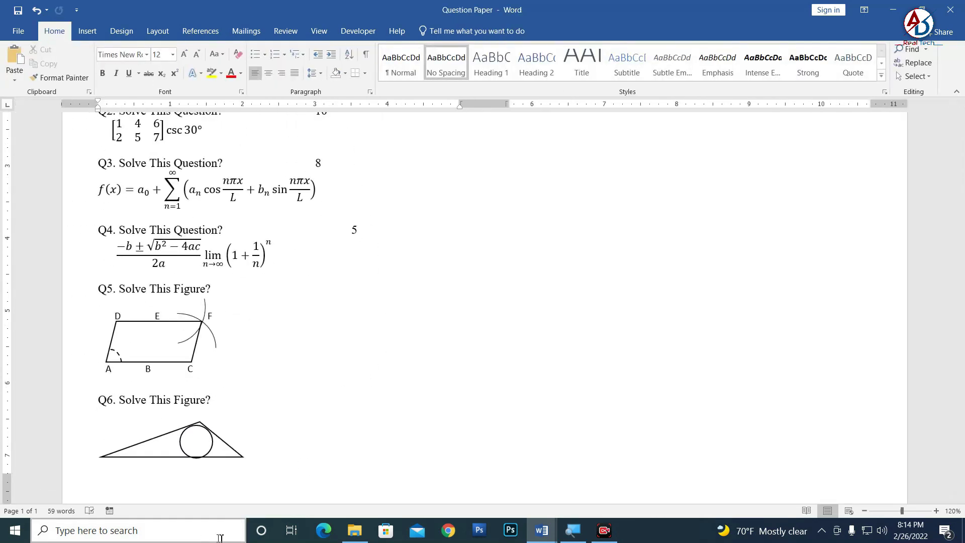
{"action": "scroll", "coordinate": [226, 455], "scroll_direction": "up", "scroll_amount": 2}
{"action": "scroll", "coordinate": [201, 437], "scroll_direction": "up", "scroll_amount": 2}
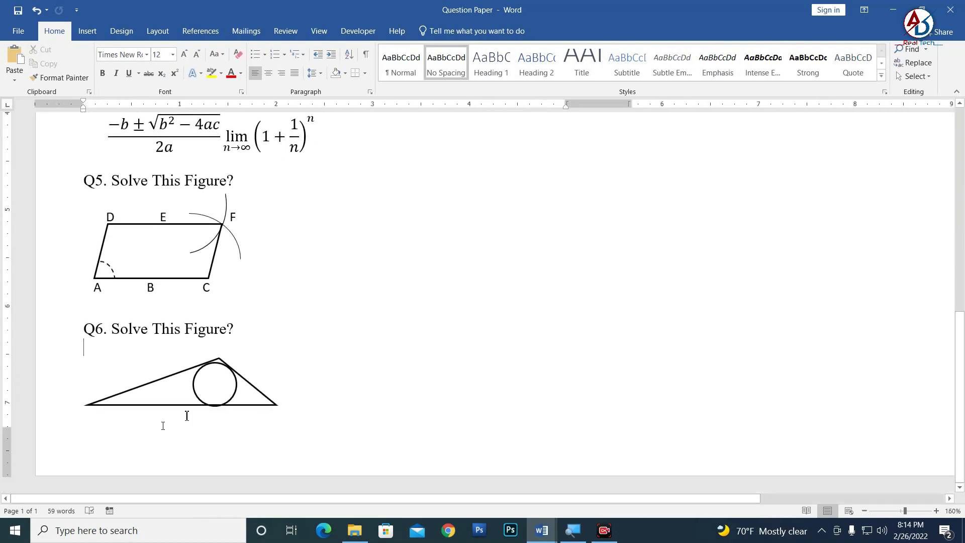
Draw black lines from both base corners to the circle's centre, plus a thicker vertical radius to the base
{"action": "left_click", "coordinate": [87, 31]}
{"action": "left_click", "coordinate": [180, 62]}
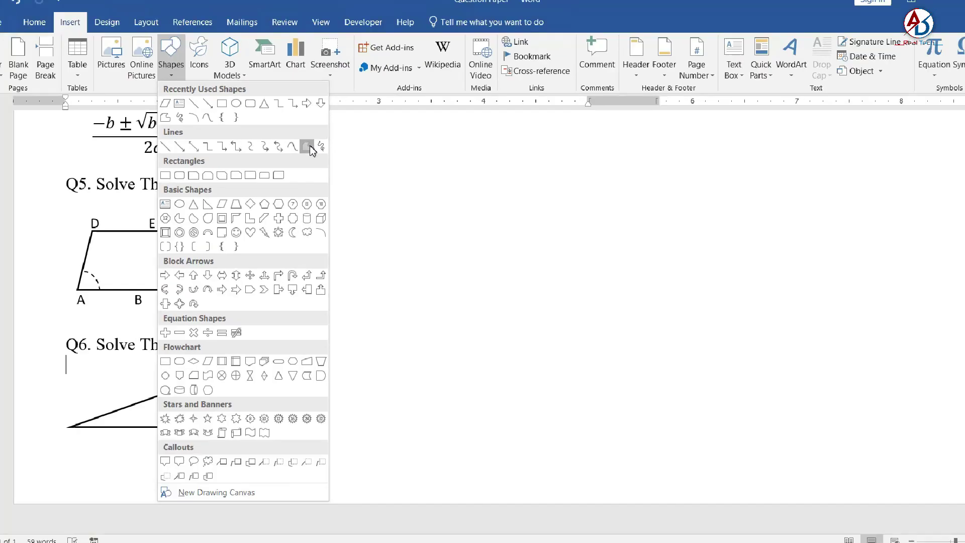
{"action": "left_click", "coordinate": [312, 149]}
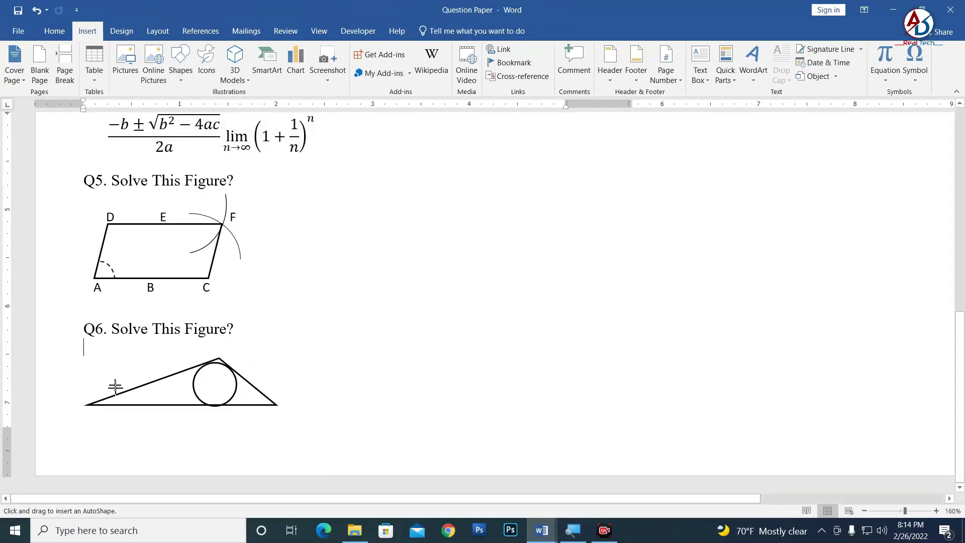
{"action": "left_click_drag", "start_coordinate": [92, 406], "coordinate": [214, 390]}
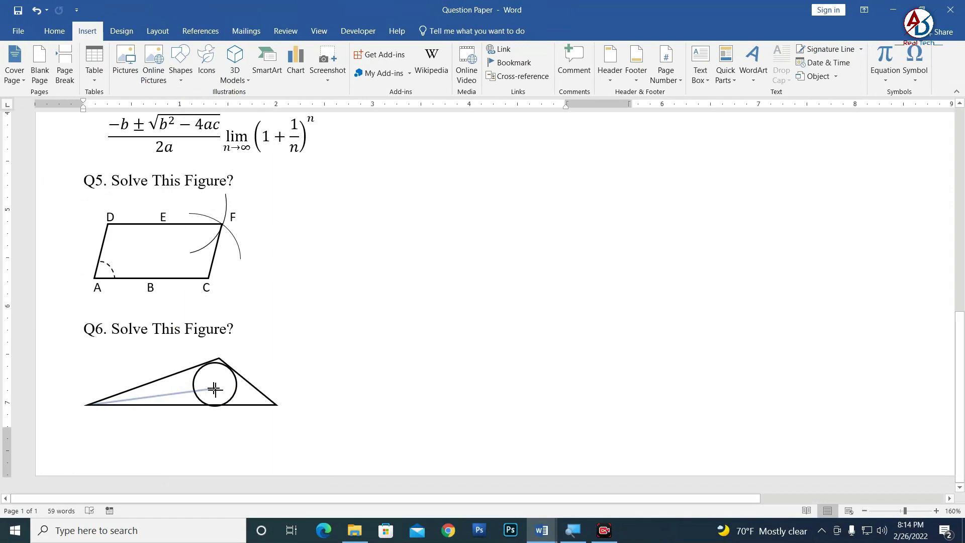
{"action": "left_click", "coordinate": [215, 387]}
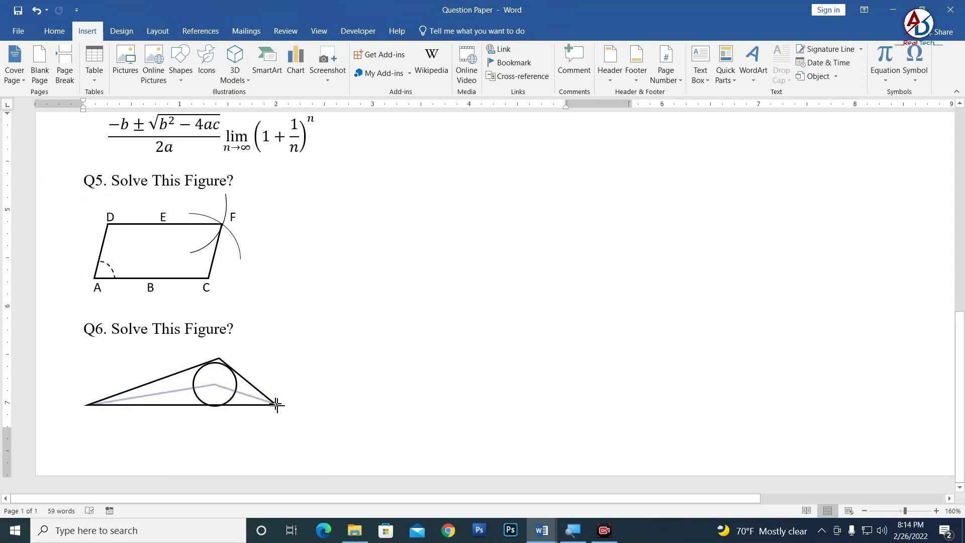
{"action": "double_click", "coordinate": [276, 405]}
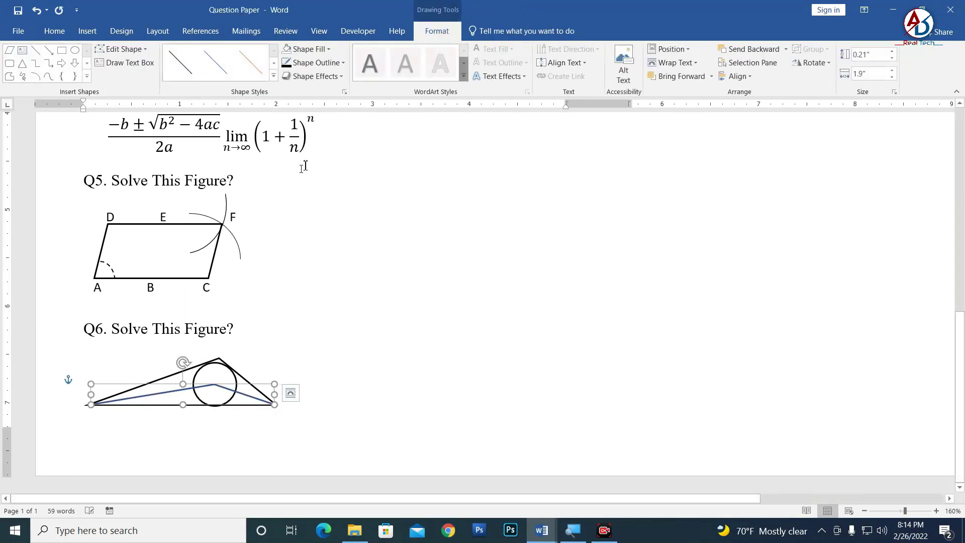
{"action": "left_click", "coordinate": [288, 66]}
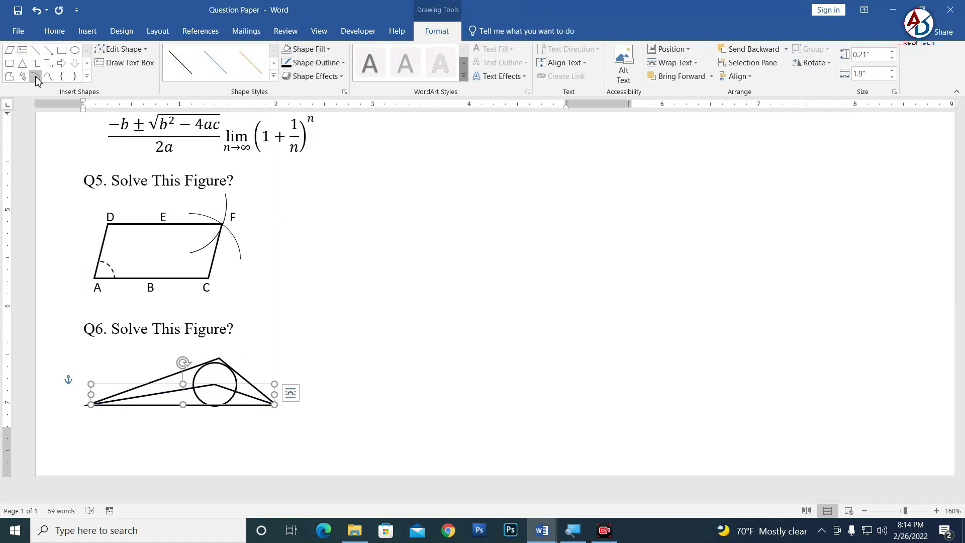
{"action": "left_click", "coordinate": [35, 49]}
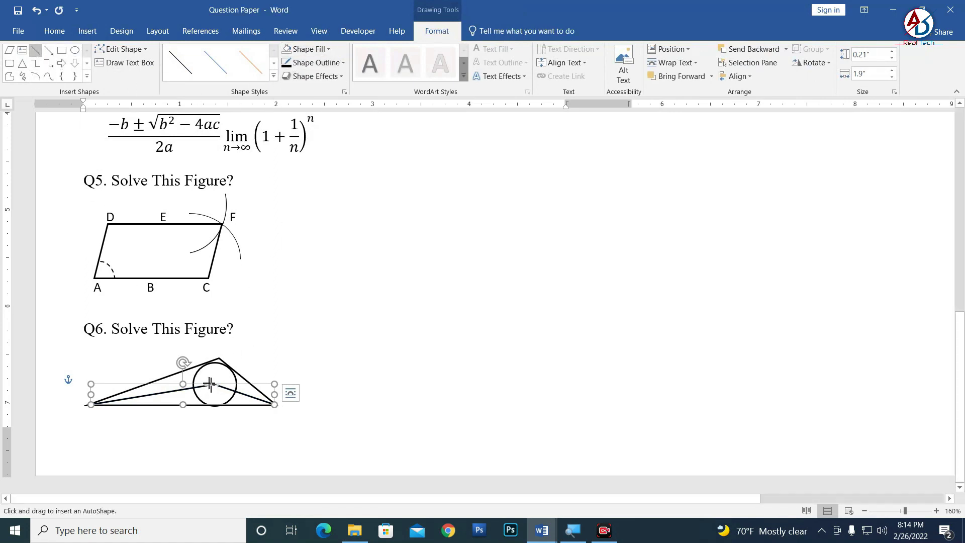
{"action": "left_click_drag", "start_coordinate": [215, 385], "coordinate": [216, 407]}
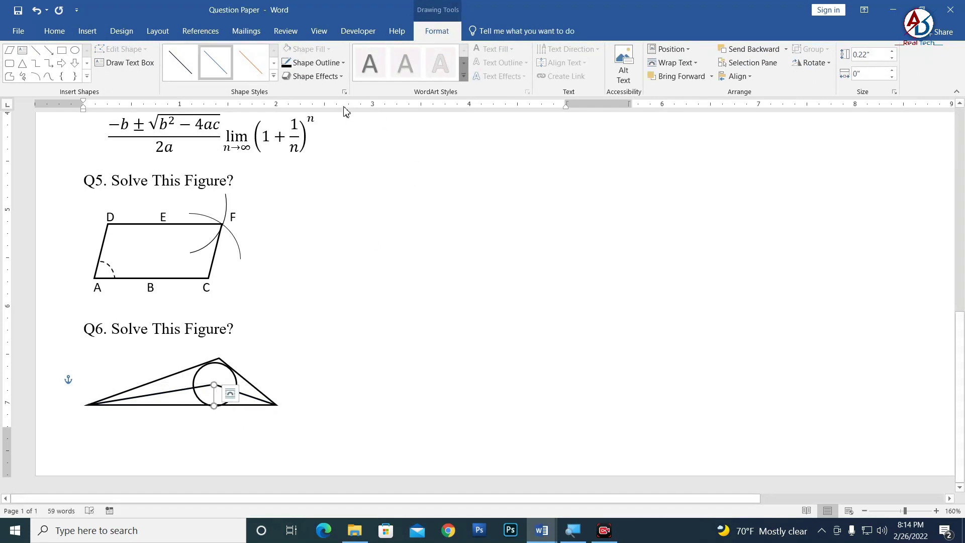
{"action": "left_click", "coordinate": [314, 63]}
{"action": "mouse_move", "coordinate": [312, 200]}
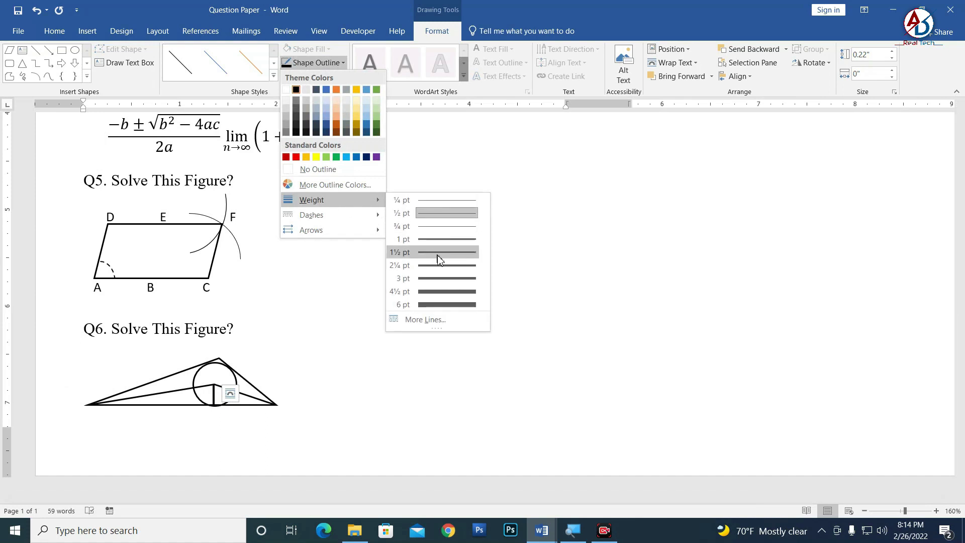
{"action": "left_click", "coordinate": [438, 252]}
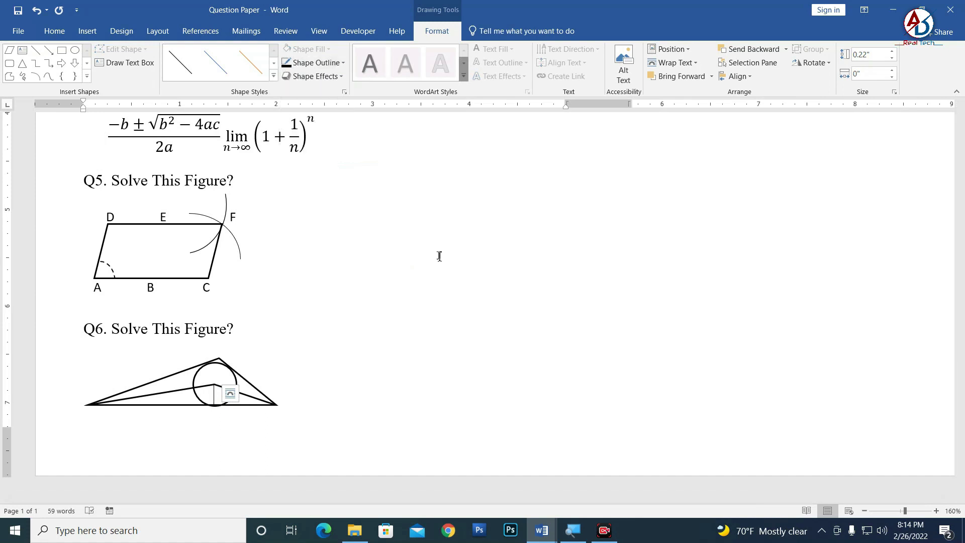
Group the triangle, circle and inner lines, and make the lines dashed
{"action": "left_click", "coordinate": [257, 405], "text": "shift"}
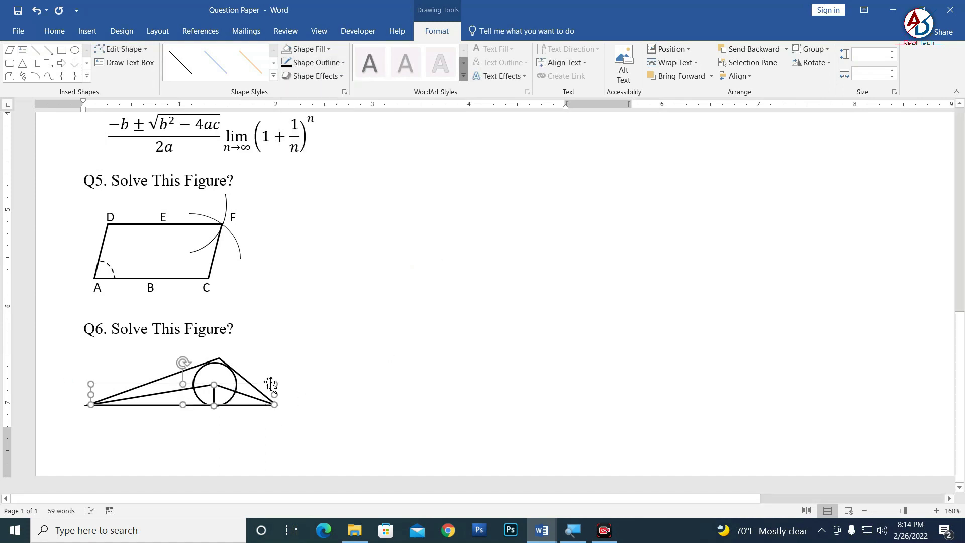
{"action": "right_click", "coordinate": [237, 386]}
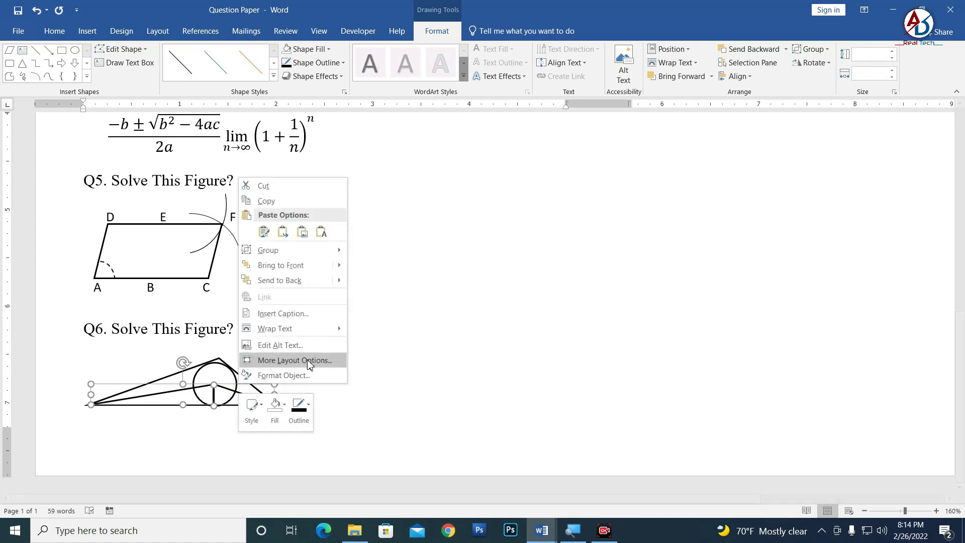
{"action": "left_click", "coordinate": [377, 251]}
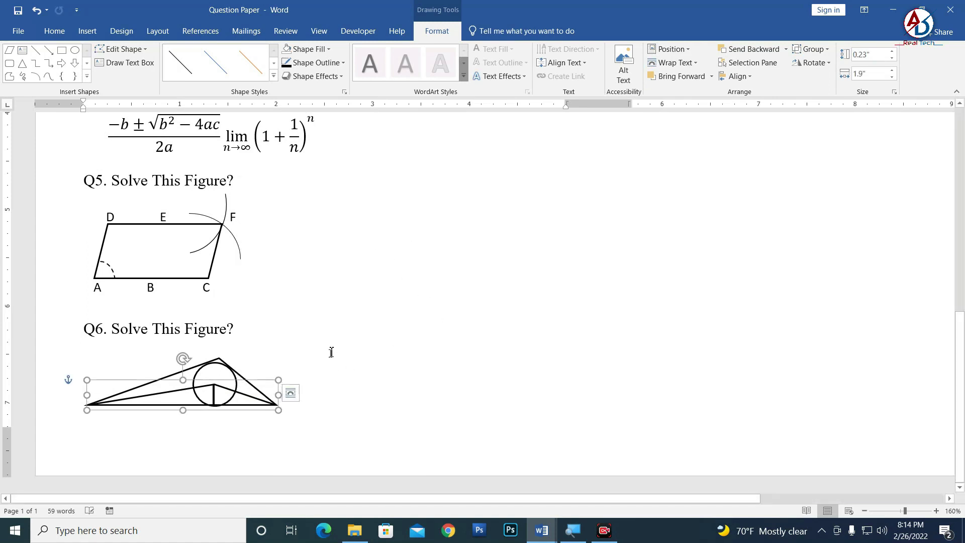
{"action": "left_click", "coordinate": [313, 62]}
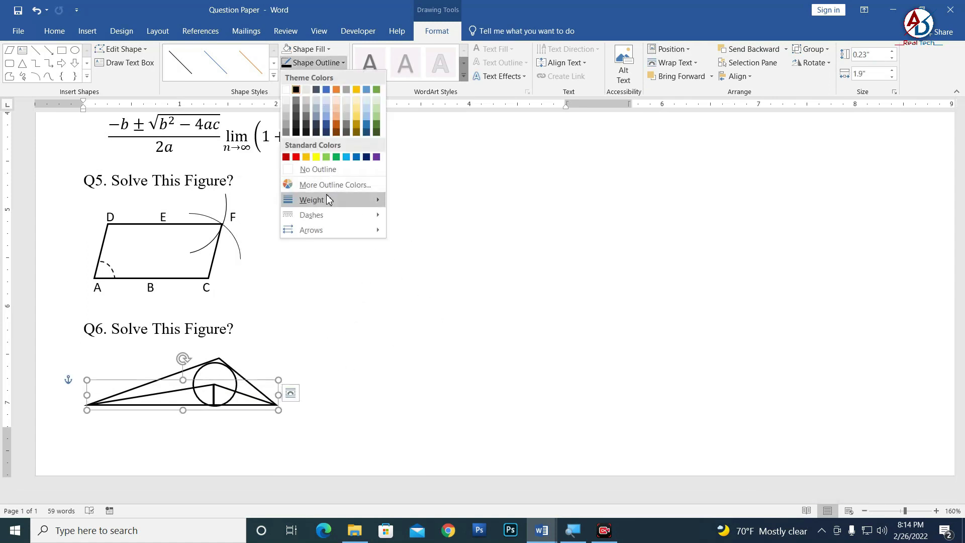
{"action": "mouse_move", "coordinate": [311, 215]}
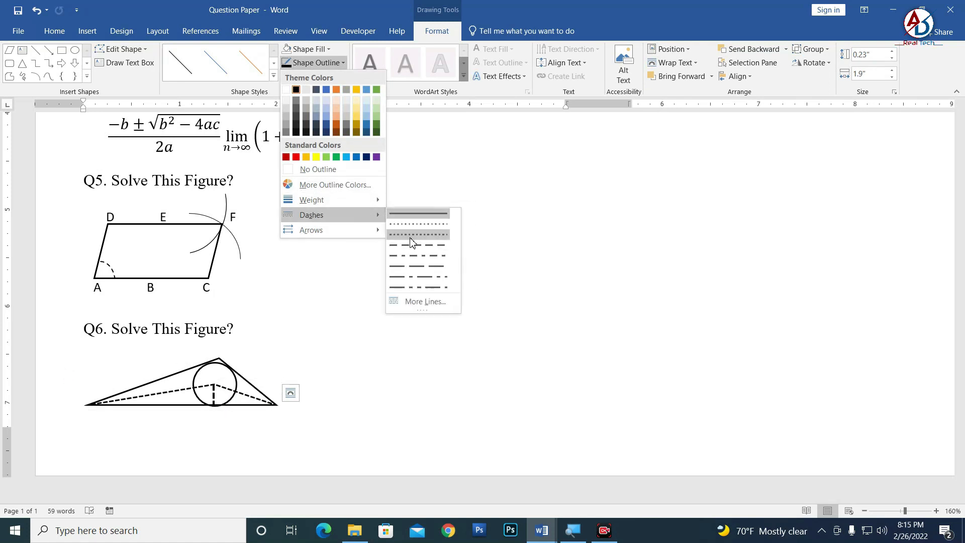
{"action": "left_click", "coordinate": [412, 245]}
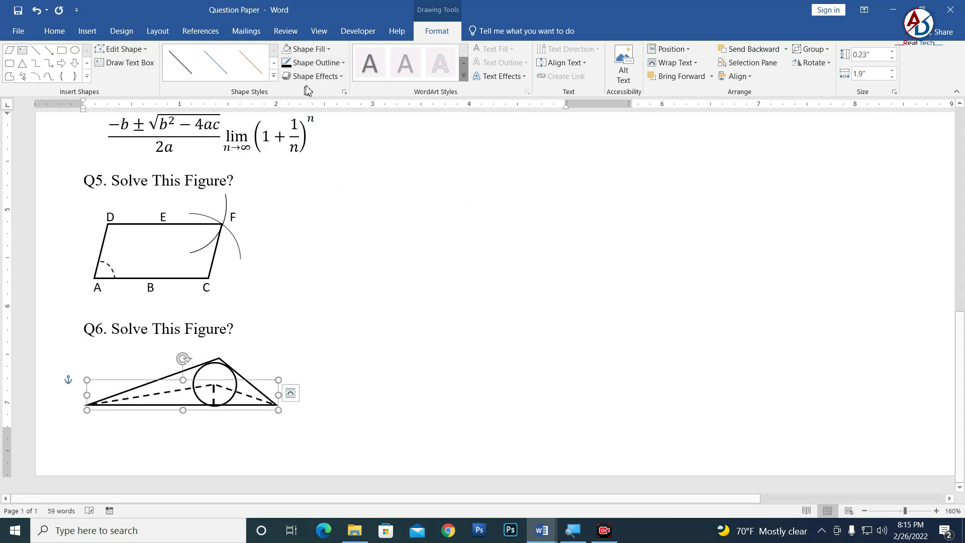
{"action": "left_click", "coordinate": [314, 63]}
{"action": "mouse_move", "coordinate": [312, 200]}
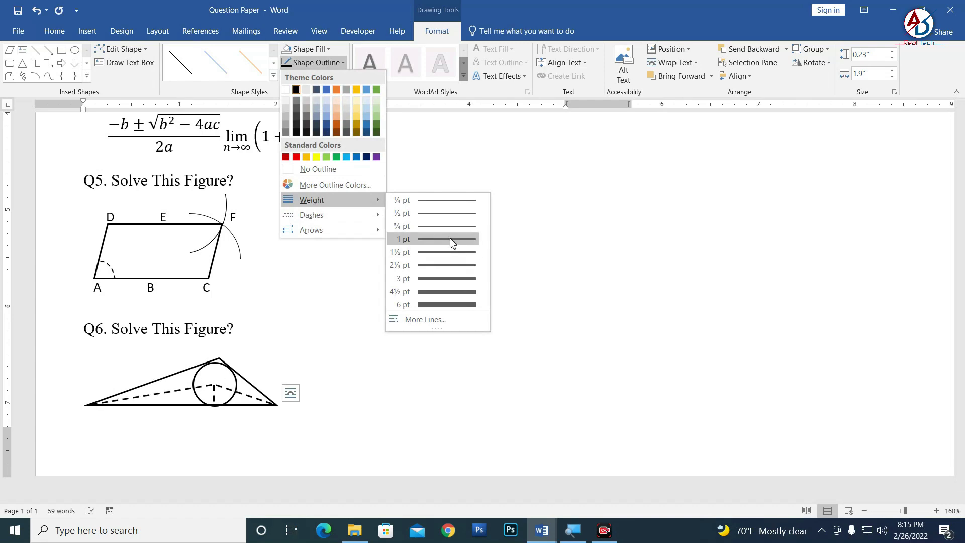
Set the Q6 figure's line weight to ½ pt and select the Q5 A-B-C label box
{"action": "left_click", "coordinate": [450, 212]}
{"action": "left_click", "coordinate": [382, 394]}
{"action": "scroll", "coordinate": [371, 404], "scroll_direction": "down", "scroll_amount": 5, "text": "ctrl"}
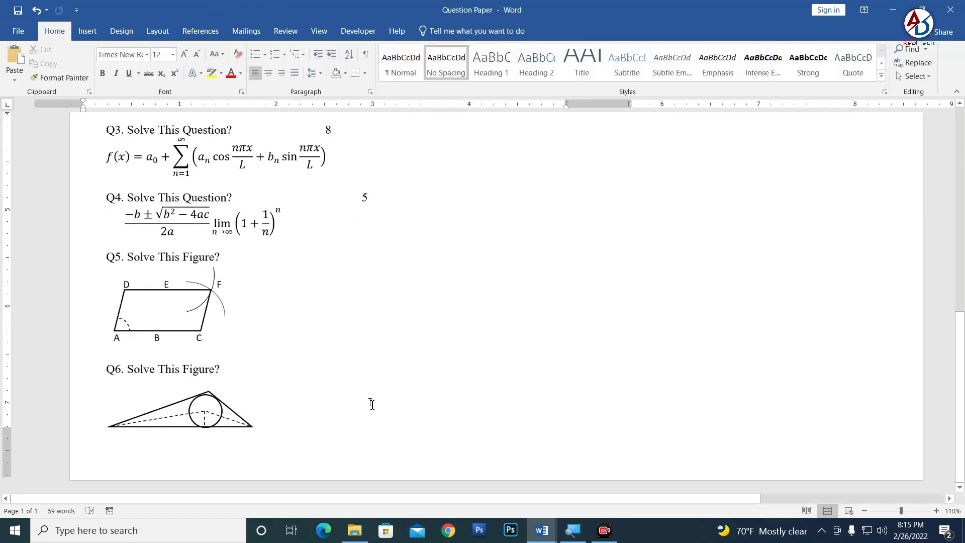
{"action": "scroll", "coordinate": [371, 404], "scroll_direction": "down", "scroll_amount": 1, "text": "ctrl"}
{"action": "scroll", "coordinate": [403, 339], "scroll_direction": "up", "scroll_amount": 2, "text": "ctrl"}
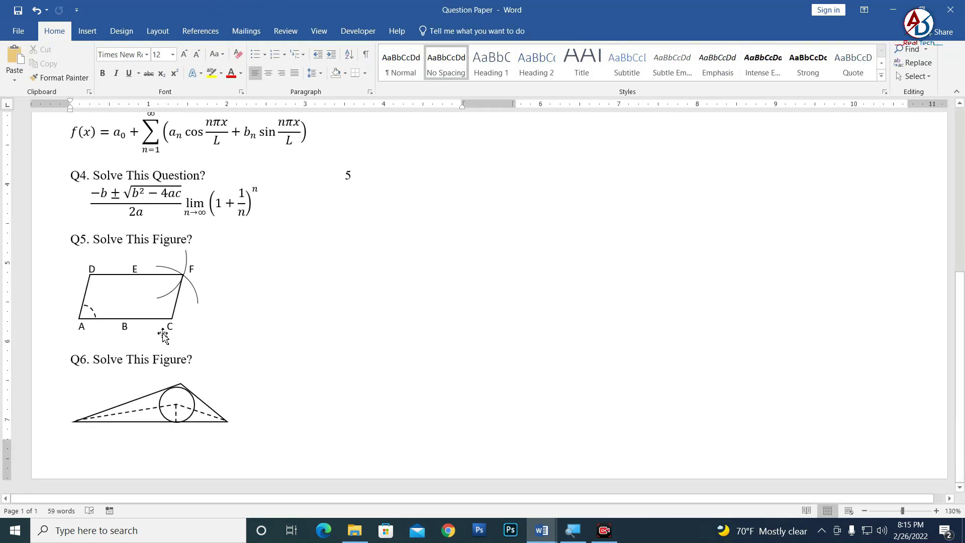
{"action": "left_click", "coordinate": [163, 335]}
{"action": "left_click", "coordinate": [149, 337]}
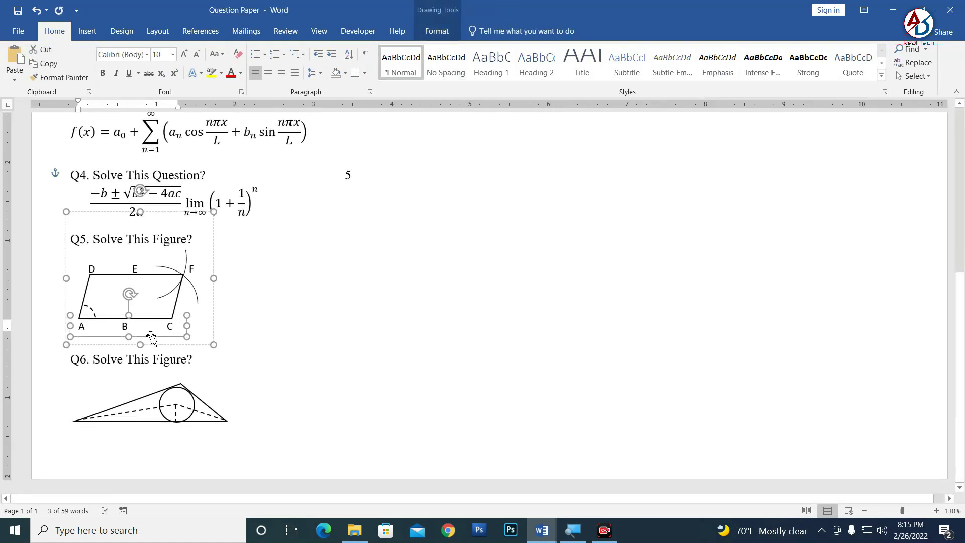
{"action": "left_click", "coordinate": [228, 353]}
{"action": "left_click", "coordinate": [158, 320]}
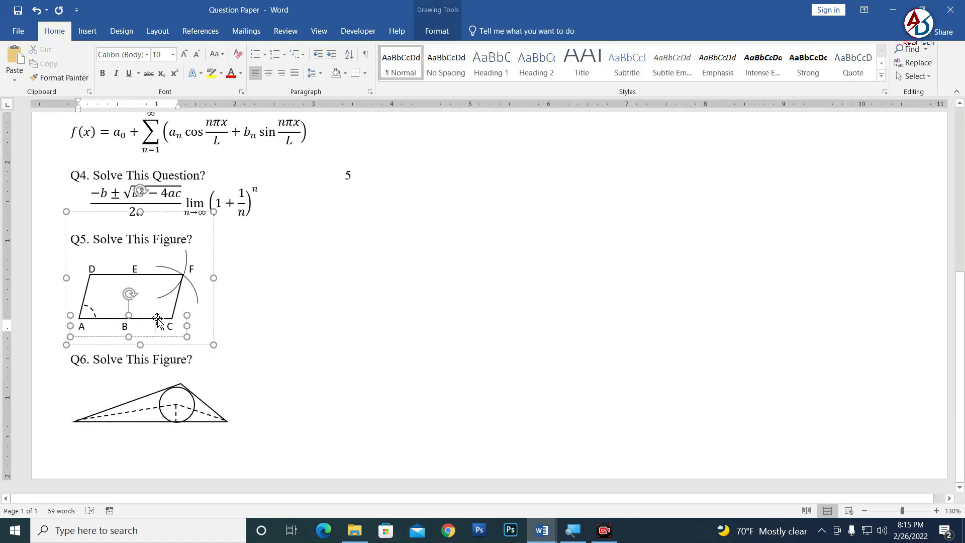
{"action": "left_click_drag", "start_coordinate": [157, 321], "coordinate": [196, 444]}
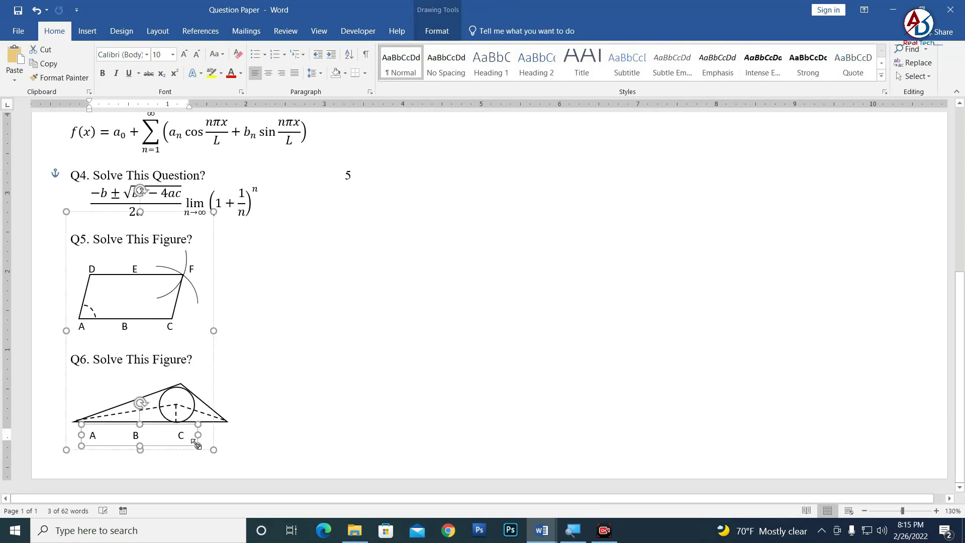
{"action": "key", "text": "ctrl+z"}
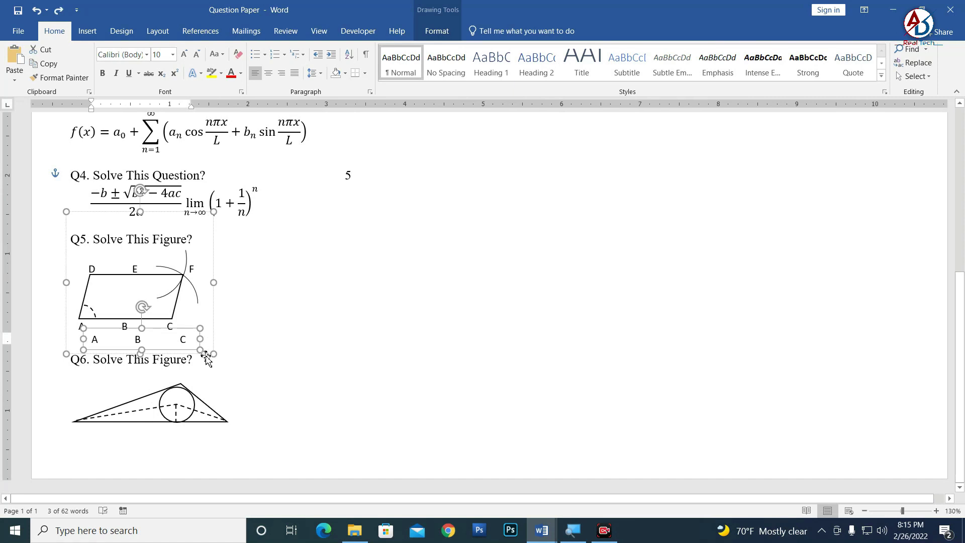
Group the Q5 parallelogram with its labels and move the spare A-B-C row beneath the Q6 triangle
{"action": "right_click", "coordinate": [205, 355]}
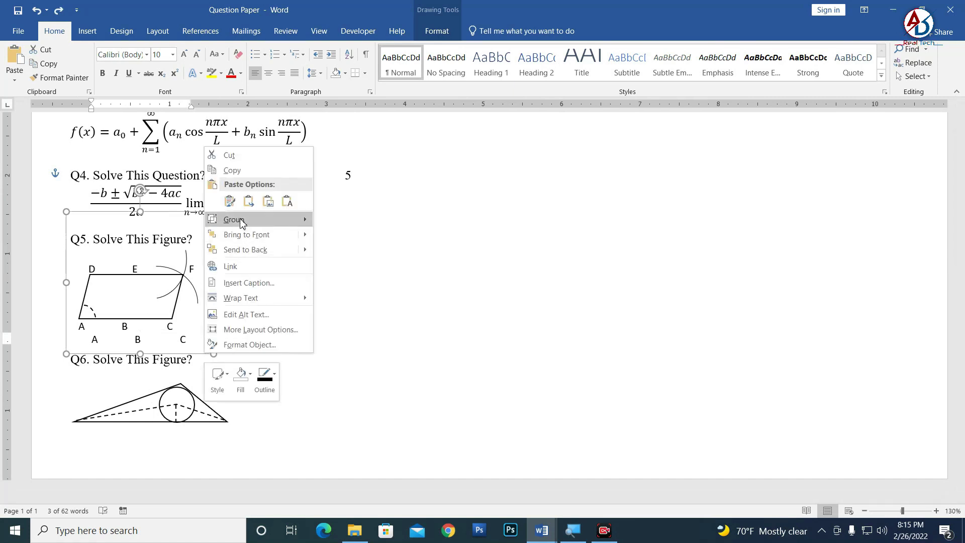
{"action": "left_click", "coordinate": [340, 236]}
{"action": "left_click", "coordinate": [184, 358]}
{"action": "left_click", "coordinate": [167, 342]}
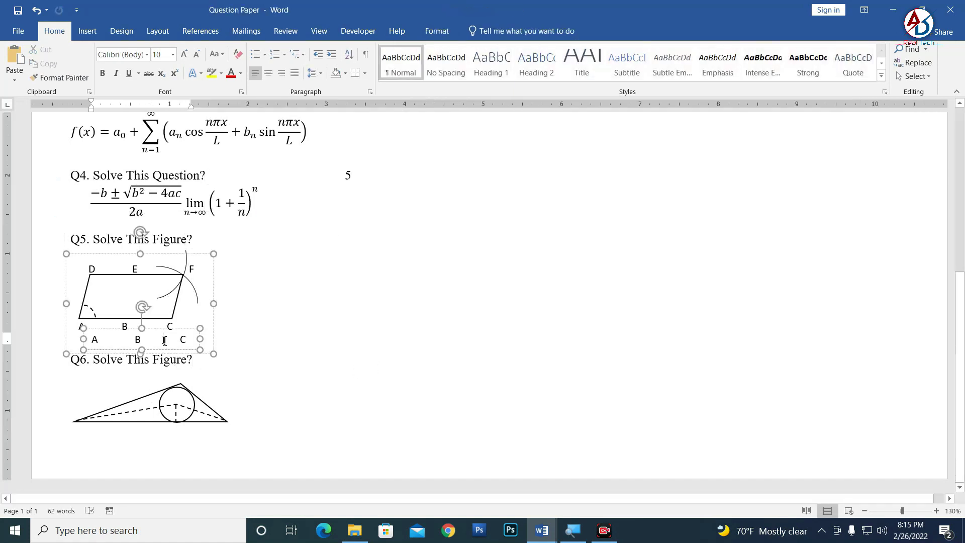
{"action": "right_click", "coordinate": [205, 355]}
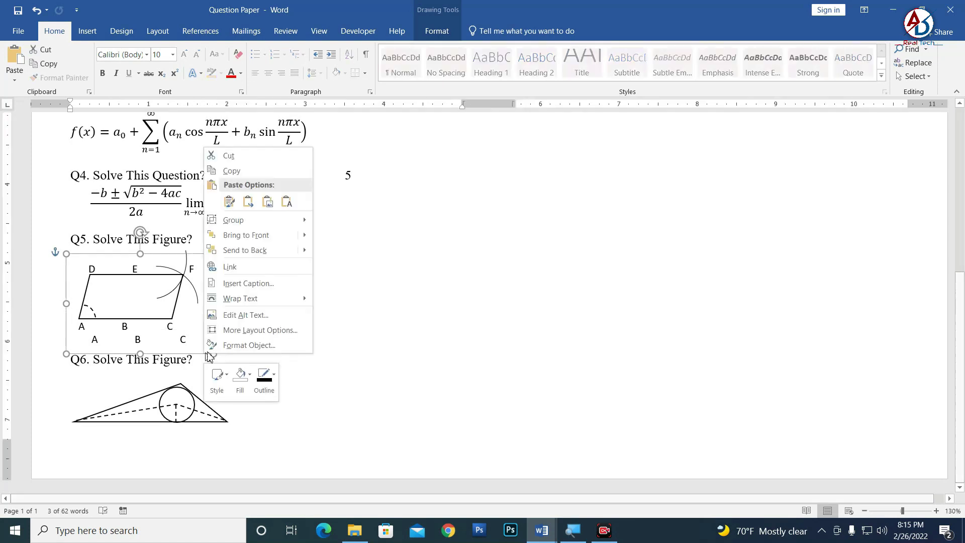
{"action": "left_click", "coordinate": [348, 246]}
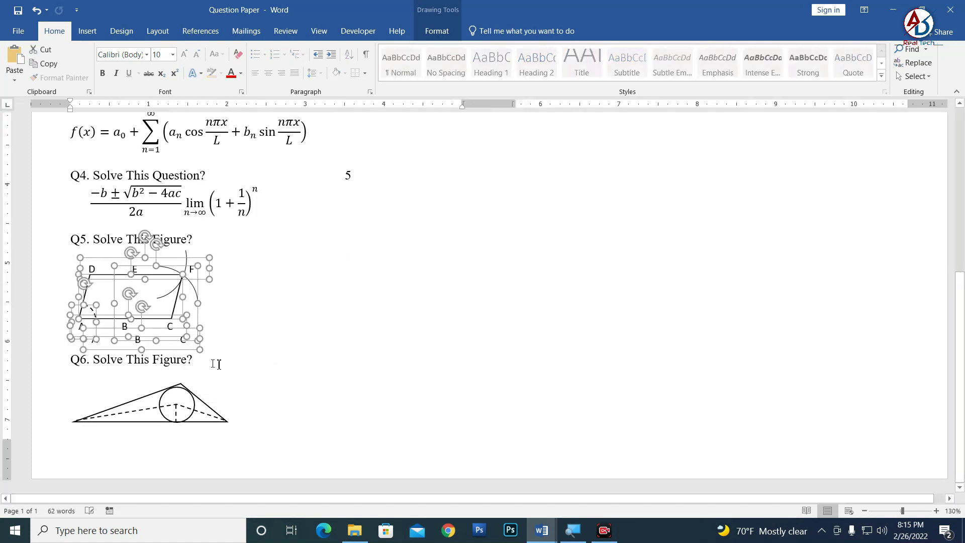
{"action": "left_click", "coordinate": [172, 339]}
{"action": "left_click", "coordinate": [157, 338]}
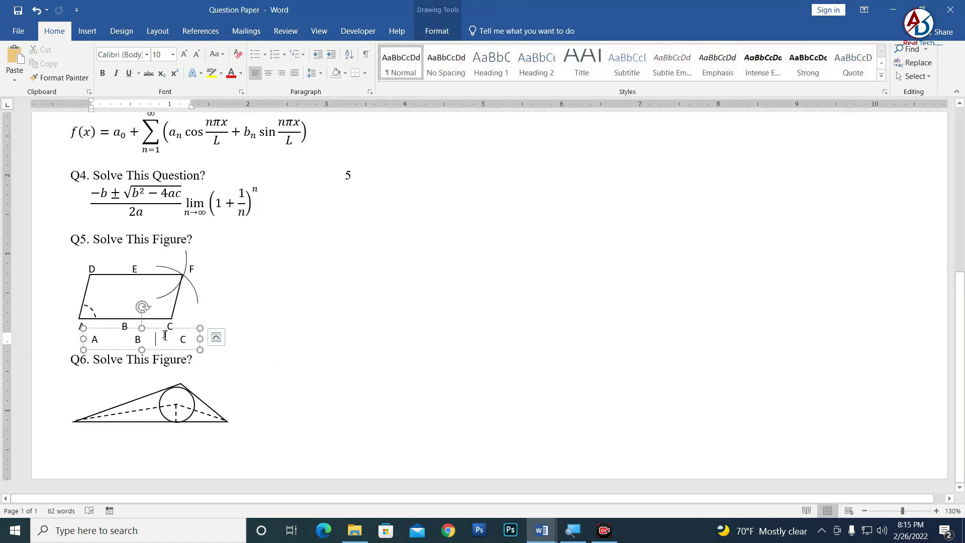
{"action": "mouse_move", "coordinate": [158, 338]}
{"action": "left_mouse_down"}
{"action": "mouse_move", "coordinate": [158, 421]}
{"action": "mouse_move", "coordinate": [133, 421]}
{"action": "mouse_move", "coordinate": [228, 431]}
{"action": "left_mouse_up"}
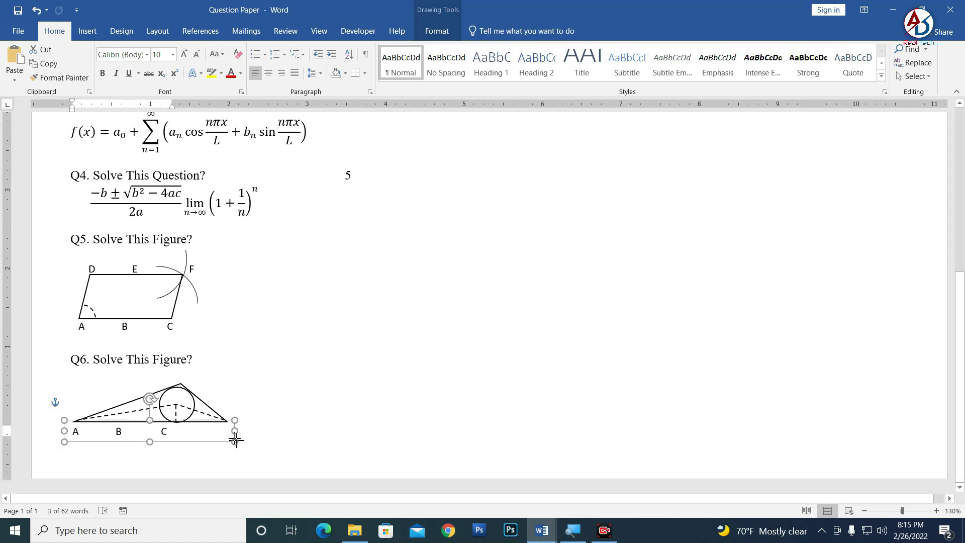
Try pushing the C label right with a tab, then undo the changes
{"action": "left_click", "coordinate": [163, 431]}
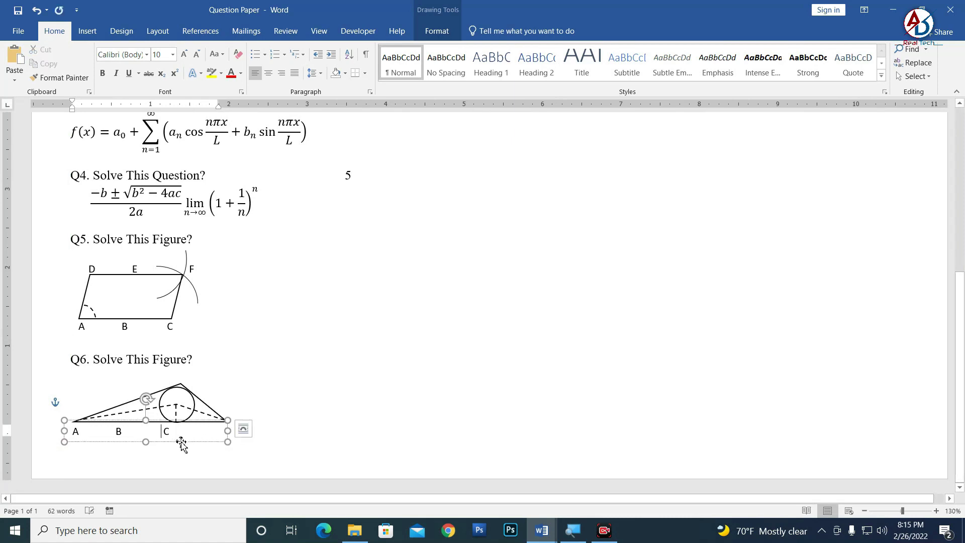
{"action": "key", "text": "Tab"}
{"action": "key", "text": "Tab"}
{"action": "key", "text": "Delete"}
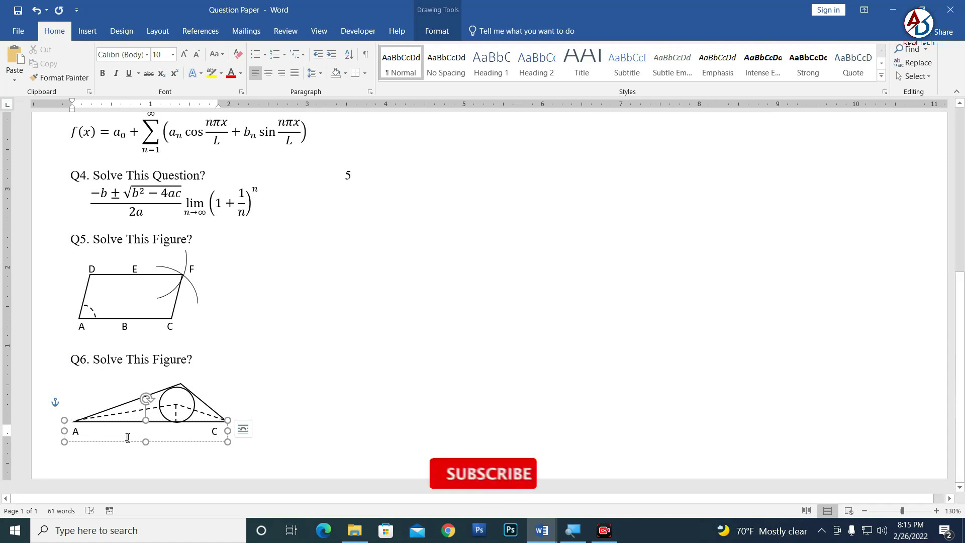
{"action": "key", "text": "ctrl+z"}
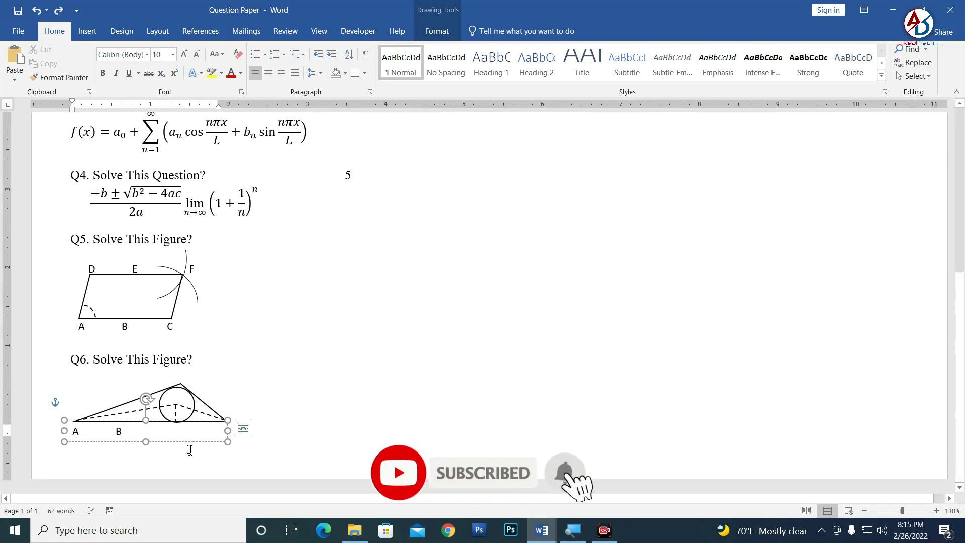
{"action": "key", "text": "ctrl+z"}
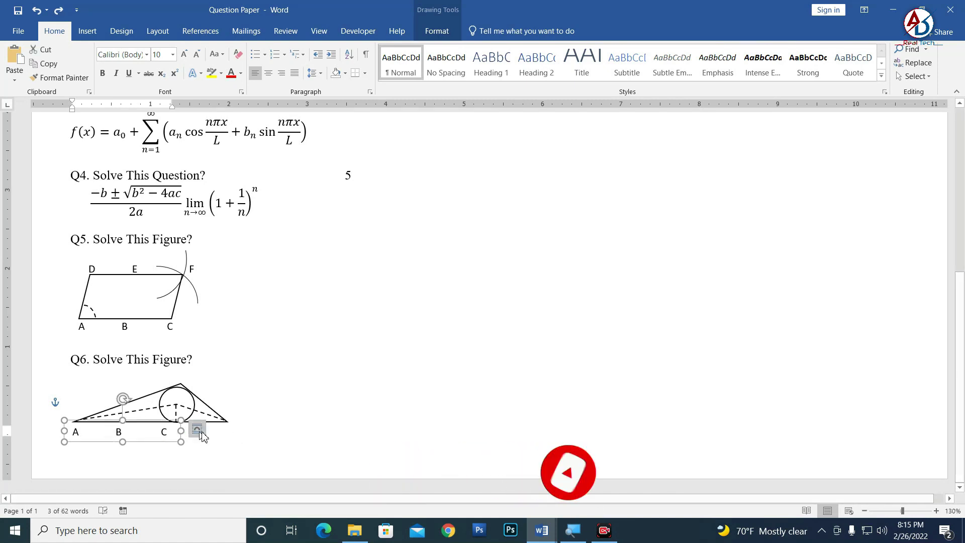
Widen the label box across the triangle's base and trim spacing so B and C sit under their corners
{"action": "scroll", "coordinate": [201, 437], "scroll_direction": "up", "scroll_amount": 3, "text": "ctrl"}
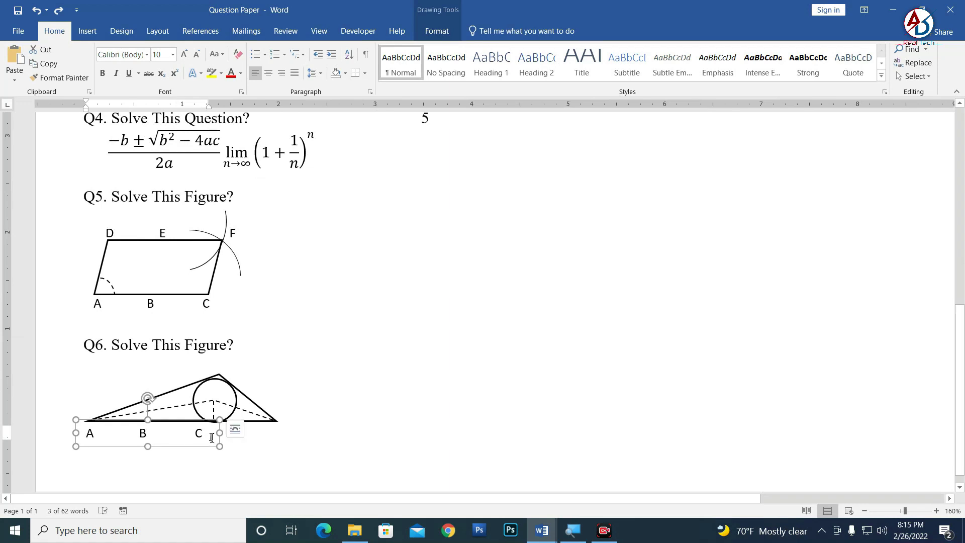
{"action": "left_click_drag", "start_coordinate": [220, 433], "coordinate": [283, 433]}
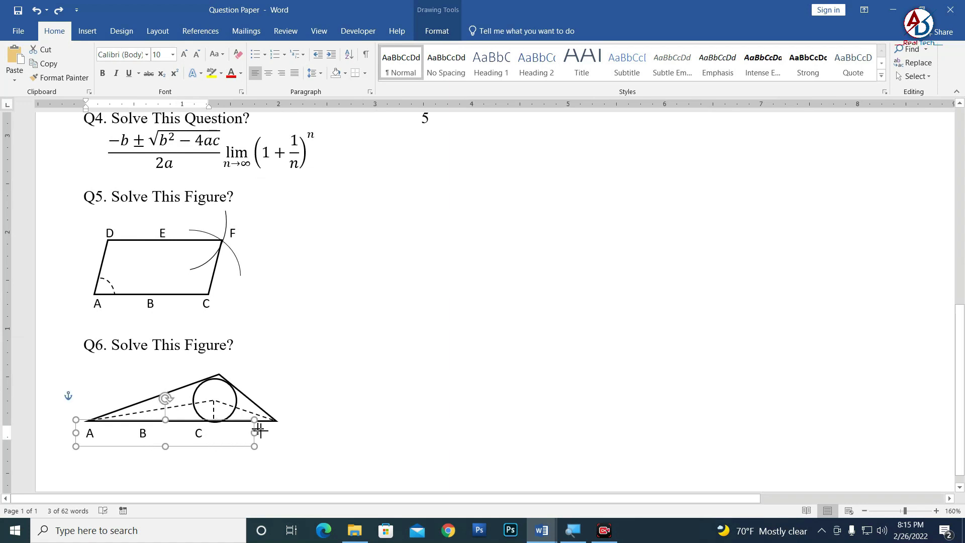
{"action": "left_click", "coordinate": [194, 433]}
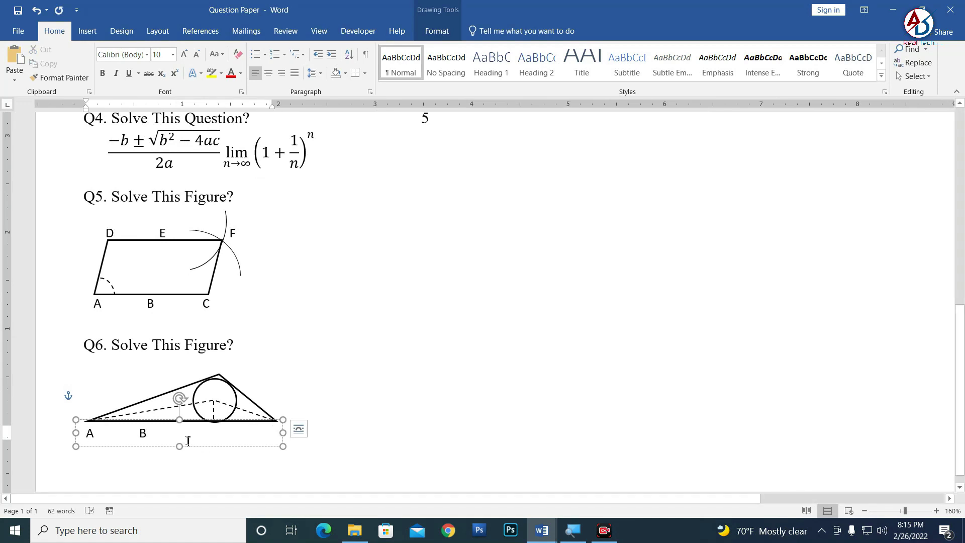
{"action": "key", "text": "BackSpace"}
{"action": "left_click", "coordinate": [141, 433]}
{"action": "key", "text": "BackSpace"}
{"action": "key", "text": "BackSpace"}
{"action": "key", "text": "BackSpace"}
{"action": "key", "text": "BackSpace"}
{"action": "key", "text": "BackSpace"}
{"action": "key", "text": "BackSpace"}
{"action": "key", "text": "BackSpace"}
{"action": "key", "text": "BackSpace"}
{"action": "type", "text": "B          C"}
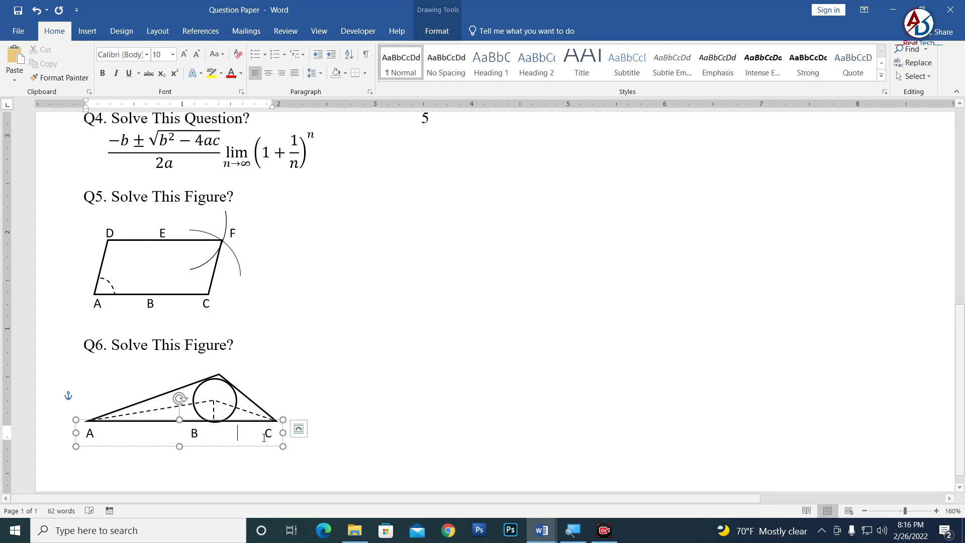
Undo the stray blank line below the Q6 heading and the accidental two-column layout
{"action": "left_click", "coordinate": [319, 411]}
{"action": "scroll", "coordinate": [258, 453], "scroll_direction": "down", "scroll_amount": 5, "text": "ctrl"}
{"action": "scroll", "coordinate": [258, 454], "scroll_direction": "down", "scroll_amount": 6, "text": "ctrl"}
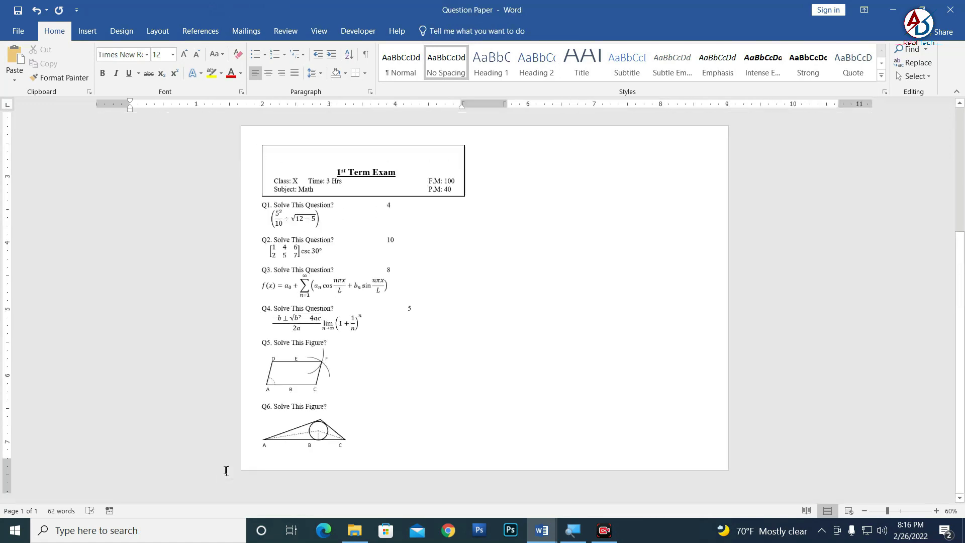
{"action": "scroll", "coordinate": [226, 466], "scroll_direction": "up", "scroll_amount": 2, "text": "ctrl"}
{"action": "scroll", "coordinate": [303, 390], "scroll_direction": "down", "scroll_amount": 1, "text": "ctrl"}
{"action": "scroll", "coordinate": [313, 397], "scroll_direction": "up", "scroll_amount": 6, "text": "ctrl"}
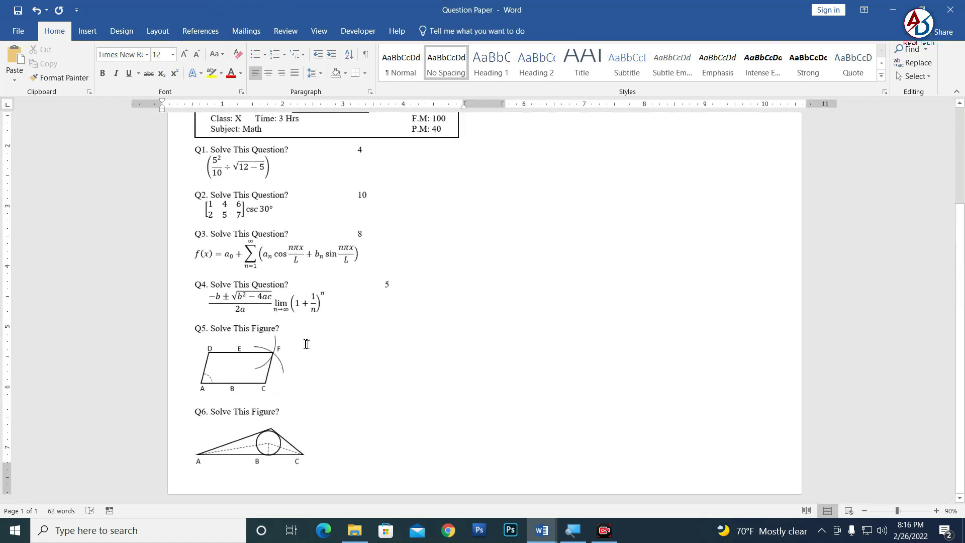
{"action": "scroll", "coordinate": [302, 340], "scroll_direction": "down", "scroll_amount": 3, "text": "ctrl"}
{"action": "scroll", "coordinate": [367, 370], "scroll_direction": "down", "scroll_amount": 4, "text": "ctrl"}
{"action": "scroll", "coordinate": [366, 369], "scroll_direction": "up", "scroll_amount": 1, "text": "ctrl"}
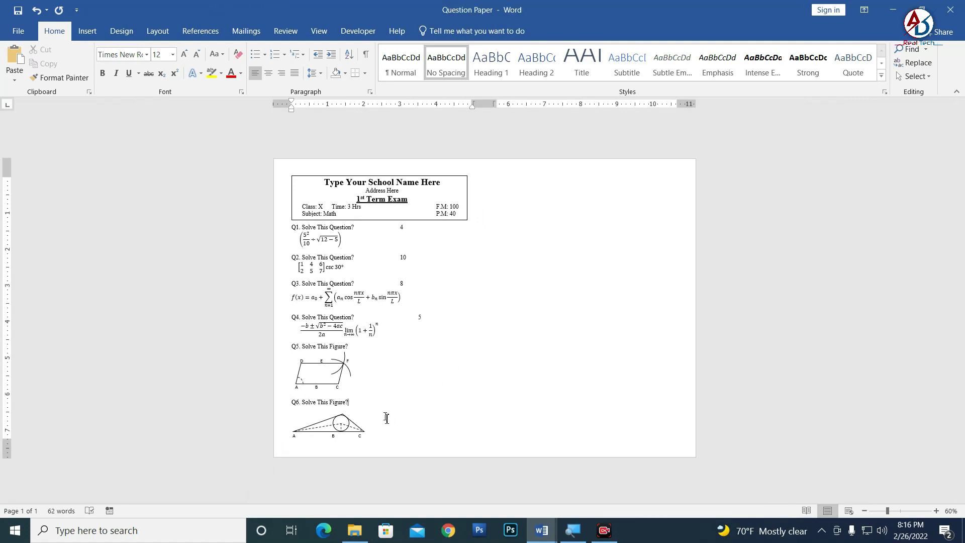
{"action": "key", "text": "Return"}
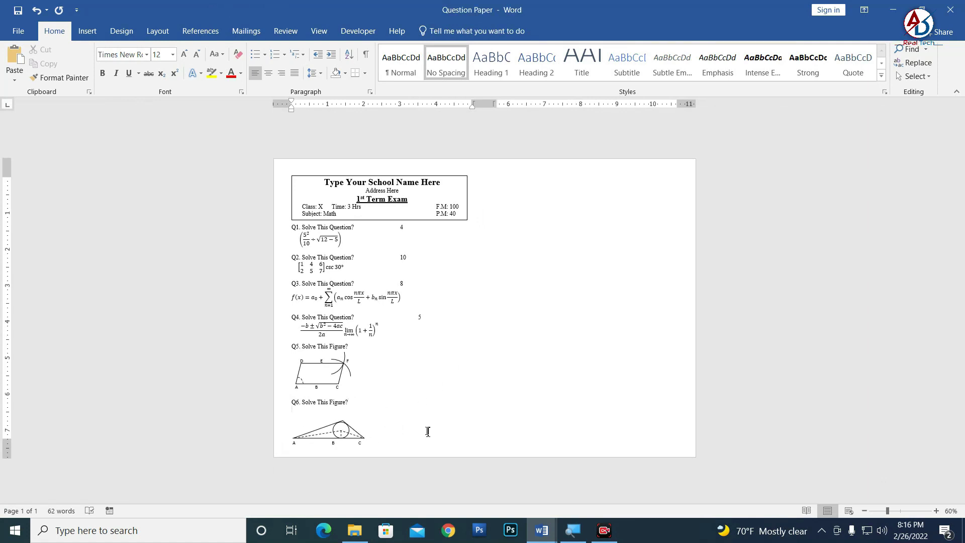
{"action": "key", "text": "ctrl+z"}
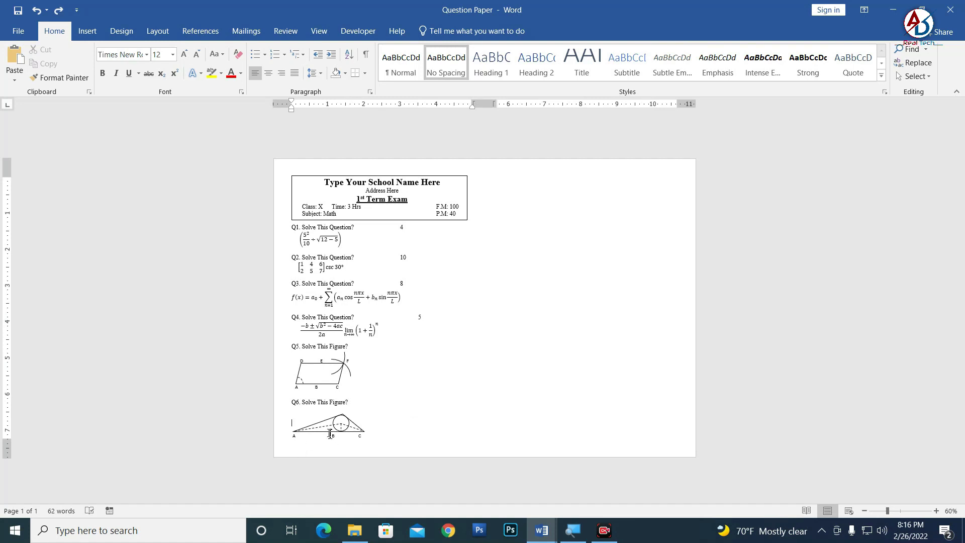
{"action": "key", "text": "ctrl+y"}
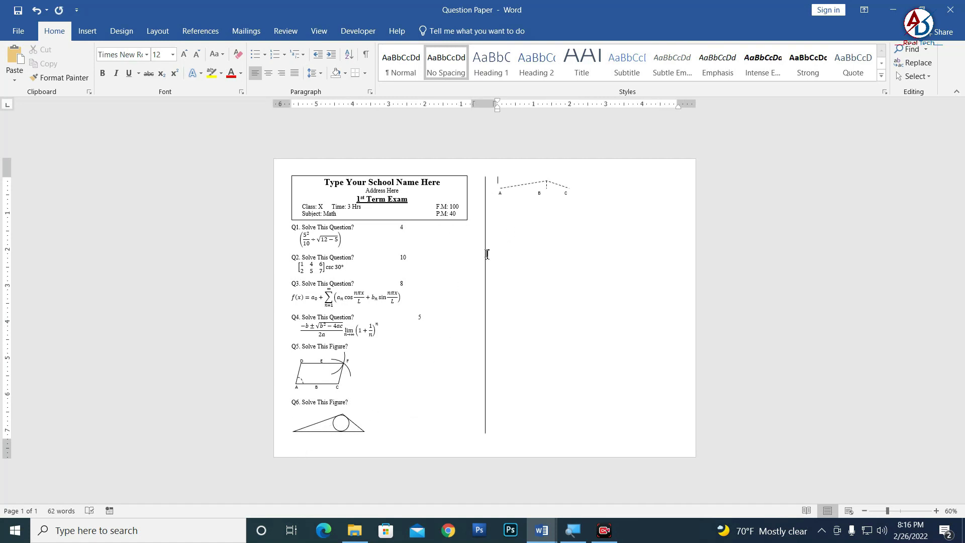
{"action": "scroll", "coordinate": [504, 285], "scroll_direction": "up", "scroll_amount": 1}
{"action": "key", "text": "ctrl+z"}
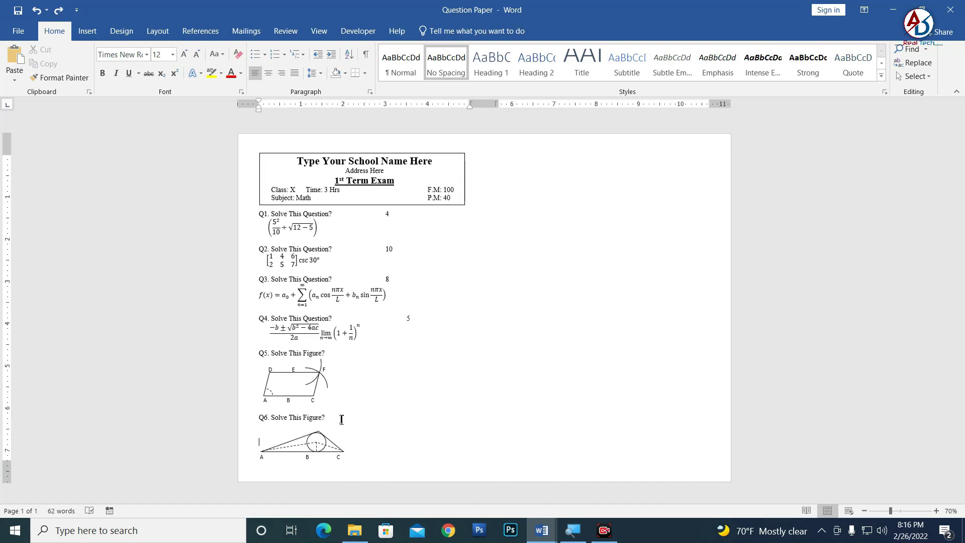
Turn on Select Objects from the Home tab's Select menu
{"action": "scroll", "coordinate": [397, 446], "scroll_direction": "up", "scroll_amount": 1}
{"action": "scroll", "coordinate": [398, 446], "scroll_direction": "up", "scroll_amount": 1}
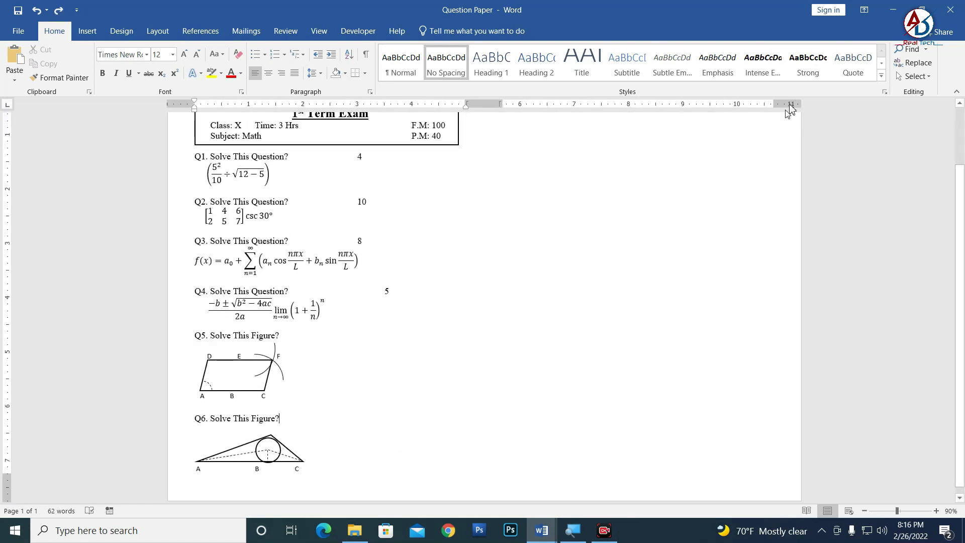
{"action": "left_click", "coordinate": [920, 77]}
{"action": "left_click", "coordinate": [806, 106]}
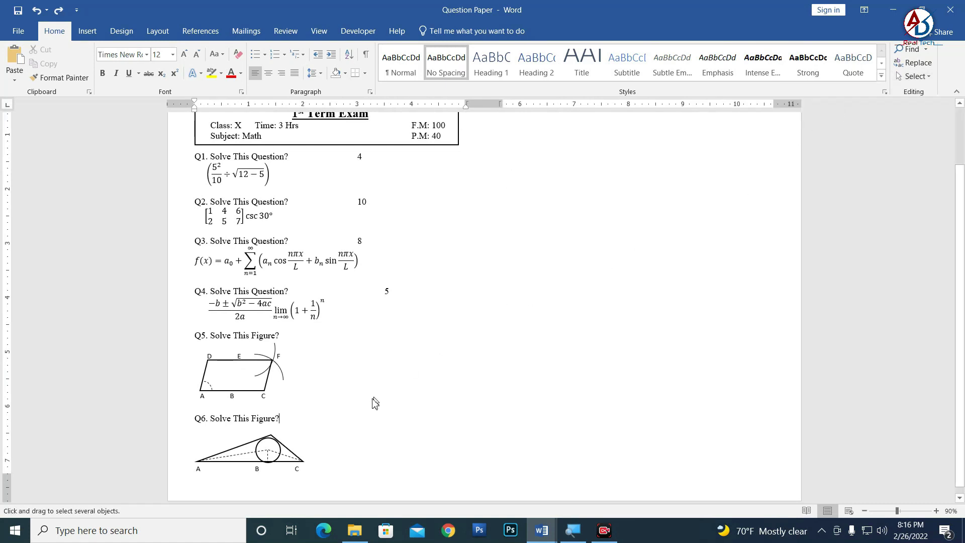
{"action": "scroll", "coordinate": [301, 438], "scroll_direction": "down", "scroll_amount": 1}
Box-select the Q6 figure, then clear the selection and re-enable Select Objects
{"action": "left_click_drag", "start_coordinate": [175, 480], "coordinate": [378, 376]}
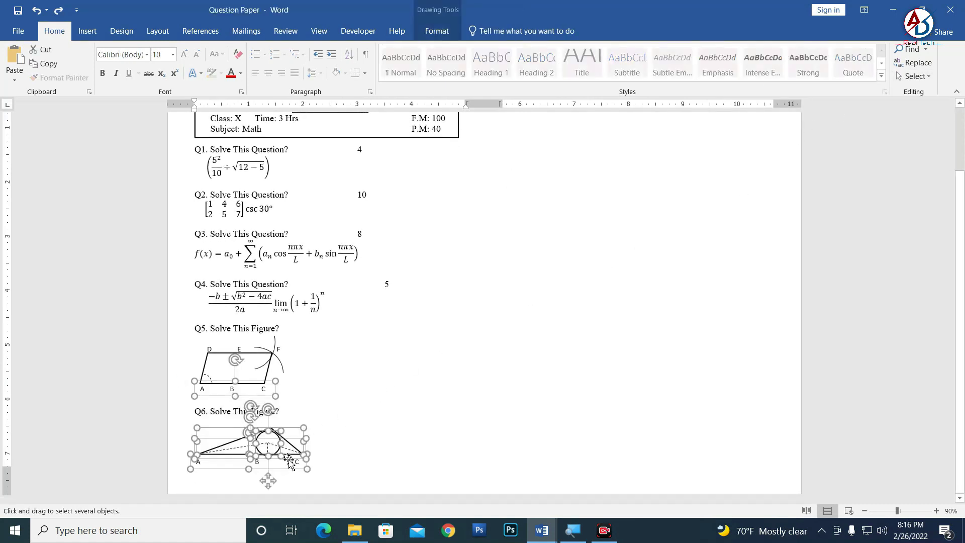
{"action": "left_click", "coordinate": [914, 76]}
{"action": "left_click", "coordinate": [861, 110]}
{"action": "left_click", "coordinate": [324, 389]}
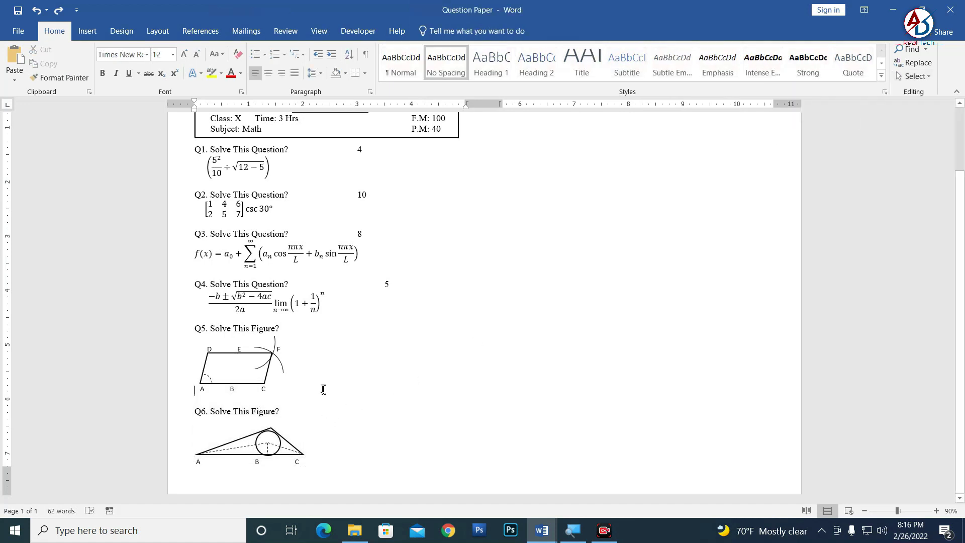
{"action": "left_click", "coordinate": [914, 77]}
{"action": "left_click", "coordinate": [789, 105]}
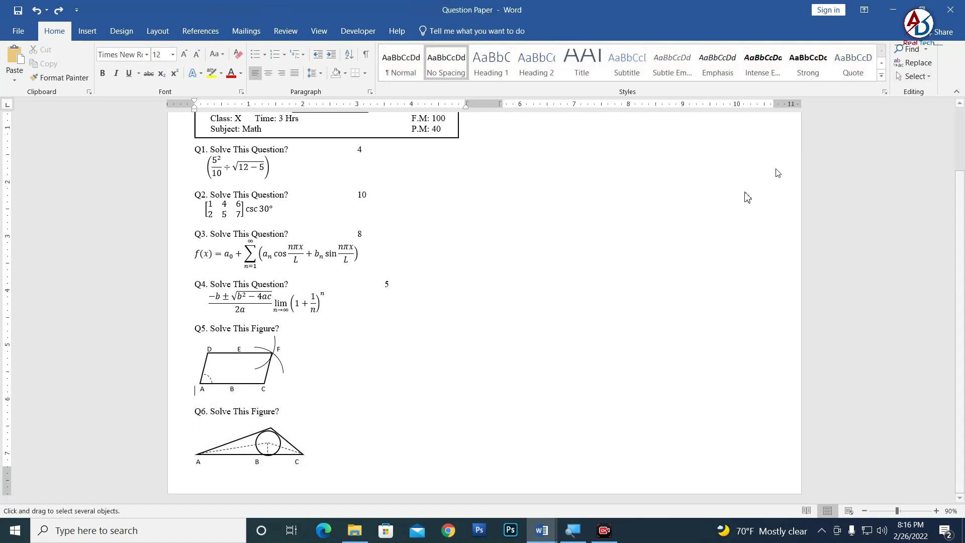
Box-select every Q6 triangle shape and label and group them into one object
{"action": "left_click_drag", "start_coordinate": [182, 486], "coordinate": [345, 409]}
{"action": "right_click", "coordinate": [291, 432]}
{"action": "mouse_move", "coordinate": [318, 296]}
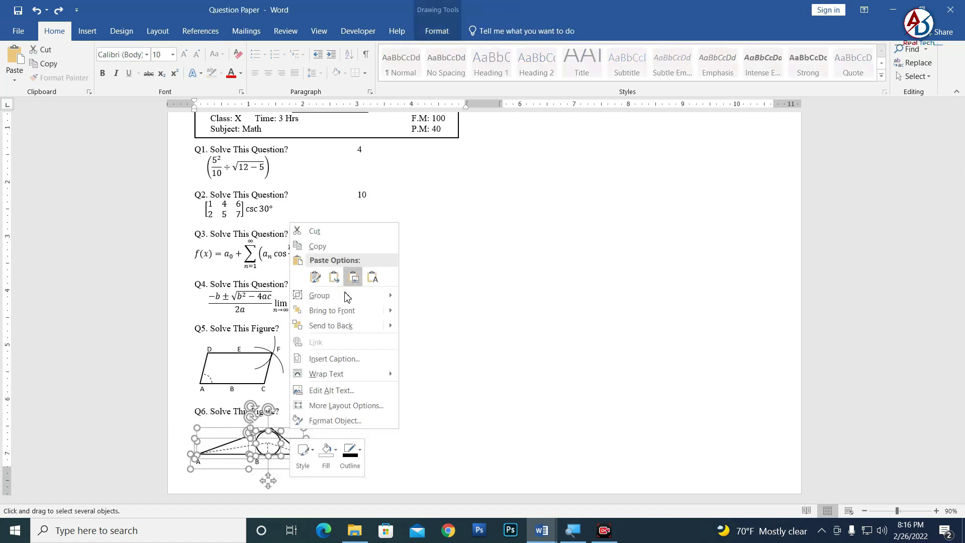
{"action": "left_click", "coordinate": [433, 302]}
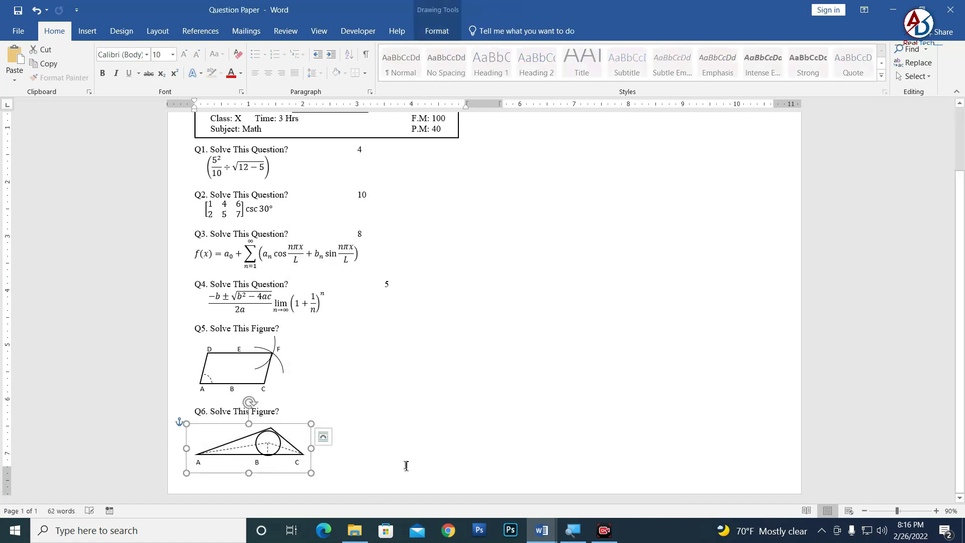
{"action": "left_click", "coordinate": [322, 436]}
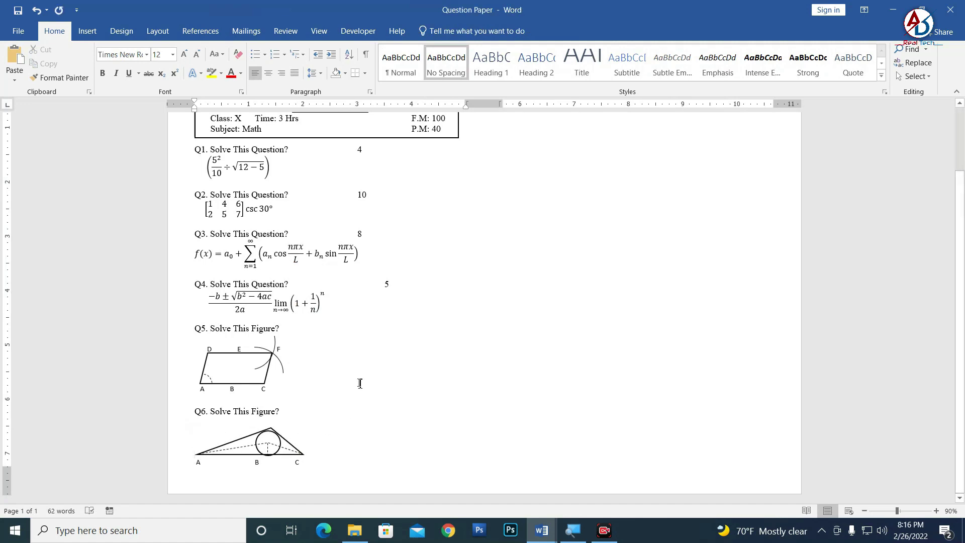
{"action": "scroll", "coordinate": [360, 383], "scroll_direction": "up", "scroll_amount": 2}
{"action": "scroll", "coordinate": [523, 220], "scroll_direction": "down", "scroll_amount": 4, "text": "ctrl"}
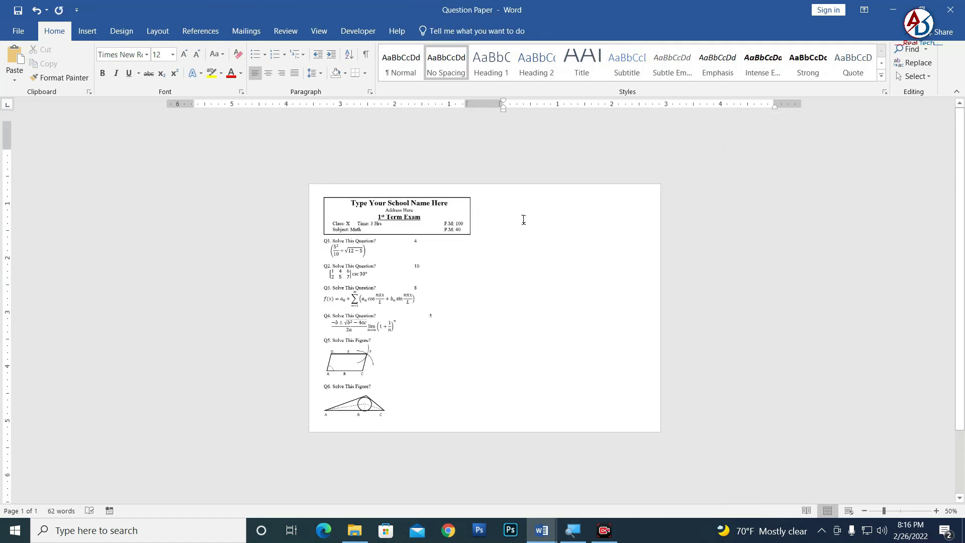
{"action": "scroll", "coordinate": [524, 220], "scroll_direction": "up", "scroll_amount": 1, "text": "ctrl"}
{"action": "scroll", "coordinate": [559, 168], "scroll_direction": "up", "scroll_amount": 1, "text": "ctrl"}
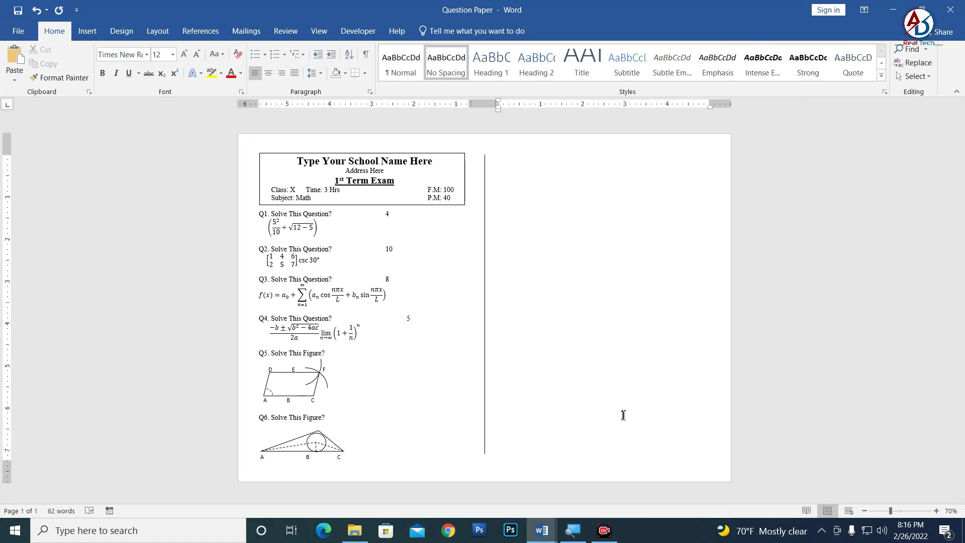
{"action": "left_click", "coordinate": [297, 336]}
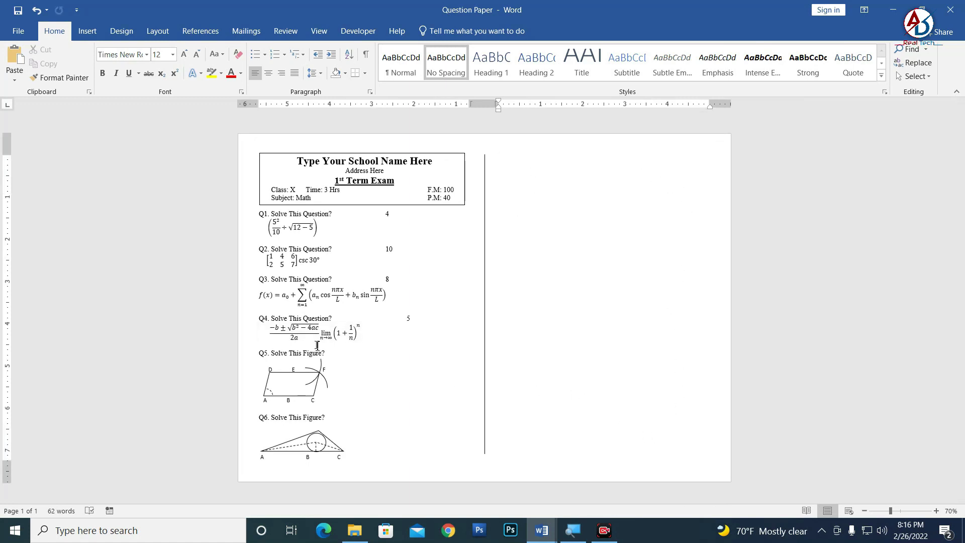